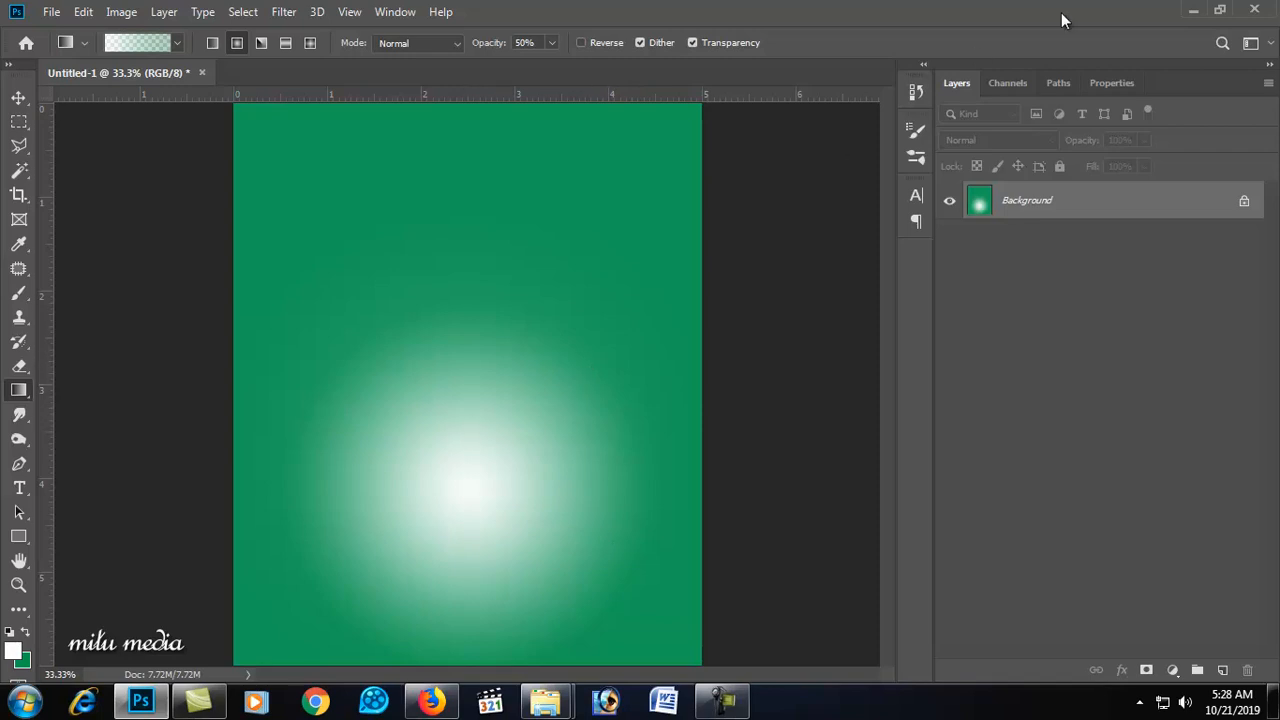
Step: Place the coconut half image from the city folder into the green gradient document
click(1193, 11)
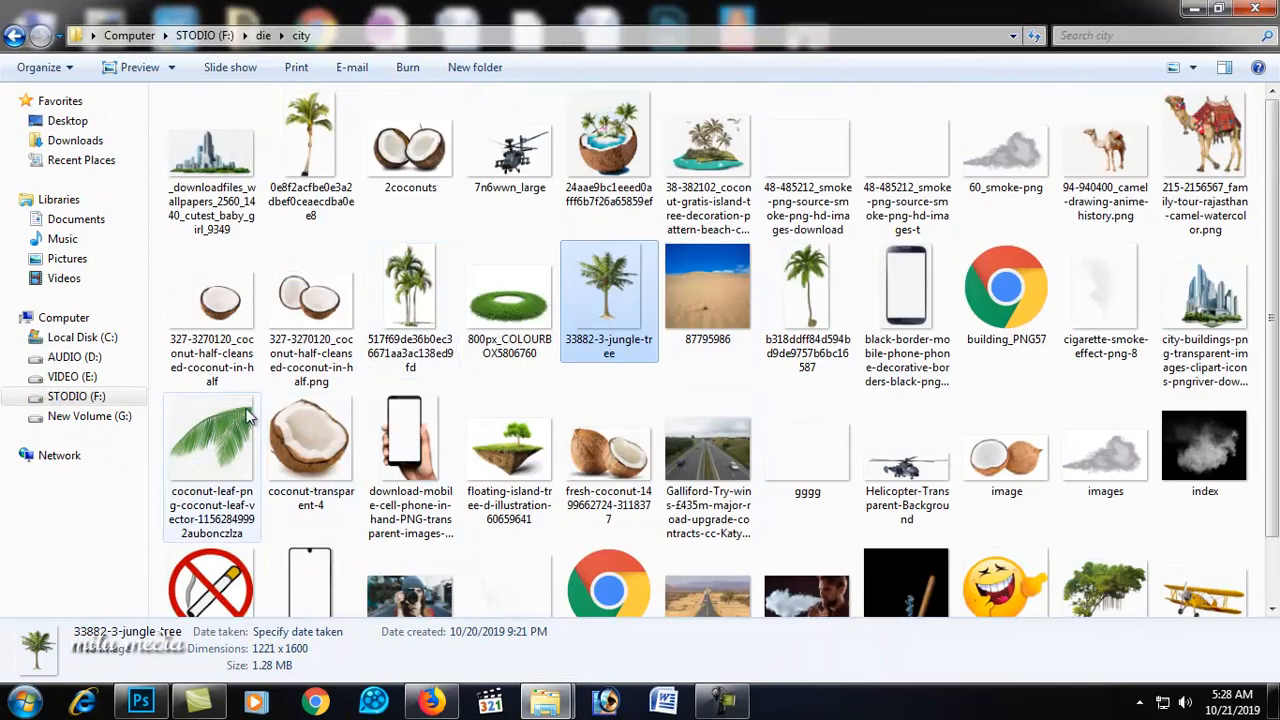
drag(215, 300, 332, 433)
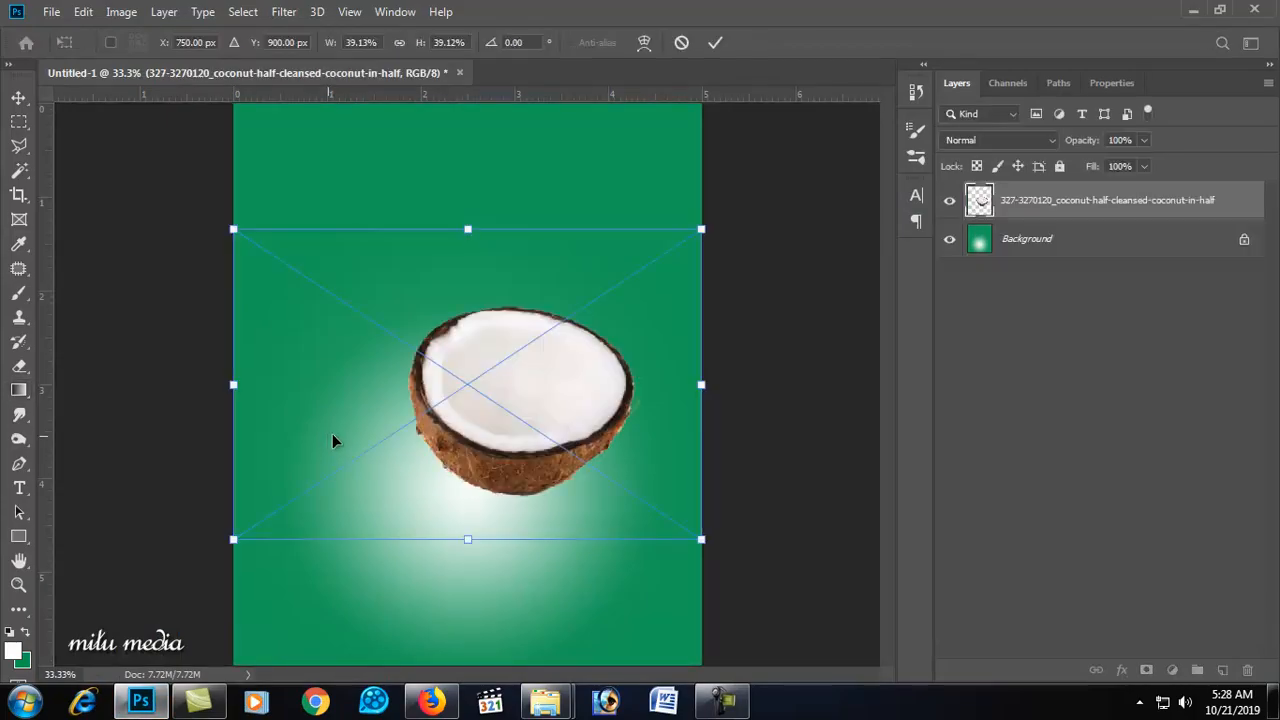
Step: Commit the placed coconut and move it lower on the canvas
click(17, 99)
drag(494, 412, 475, 520)
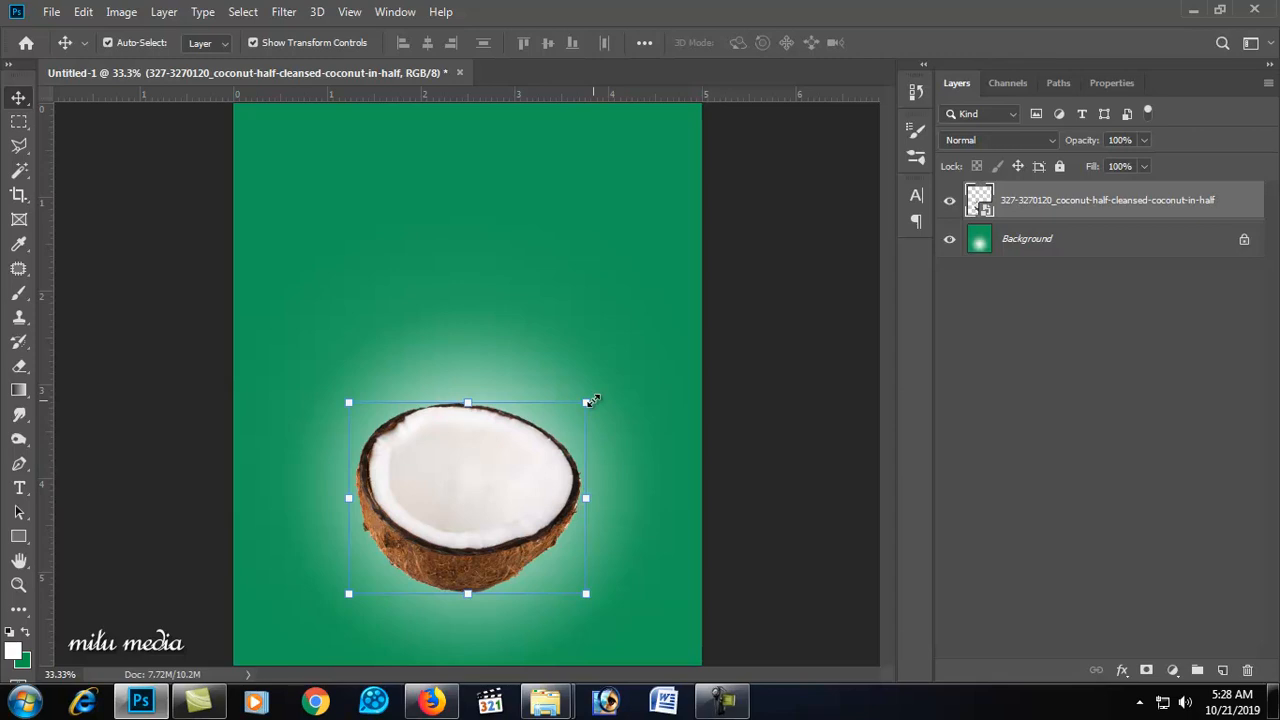
Step: Place the water image from the folder into the document above the coconut
scroll(491, 506, up, 2)
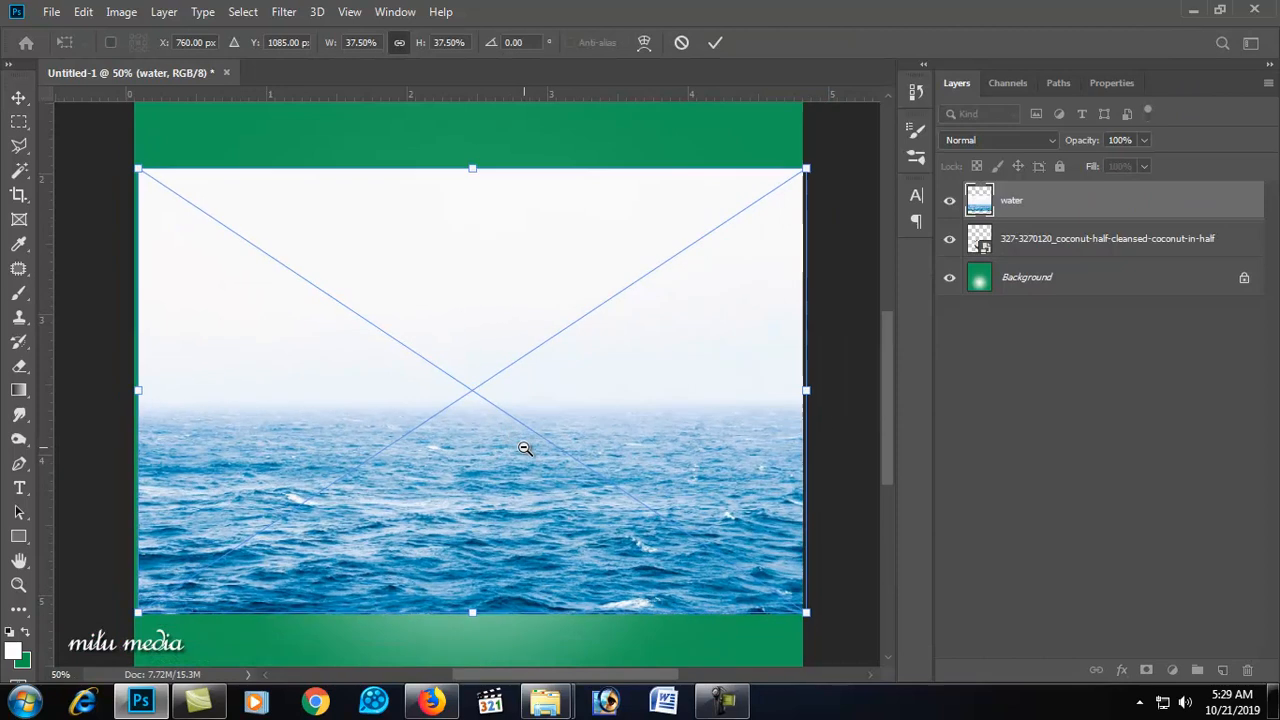
alt+click(524, 448)
drag(678, 197, 600, 266)
ctrl+click(473, 407)
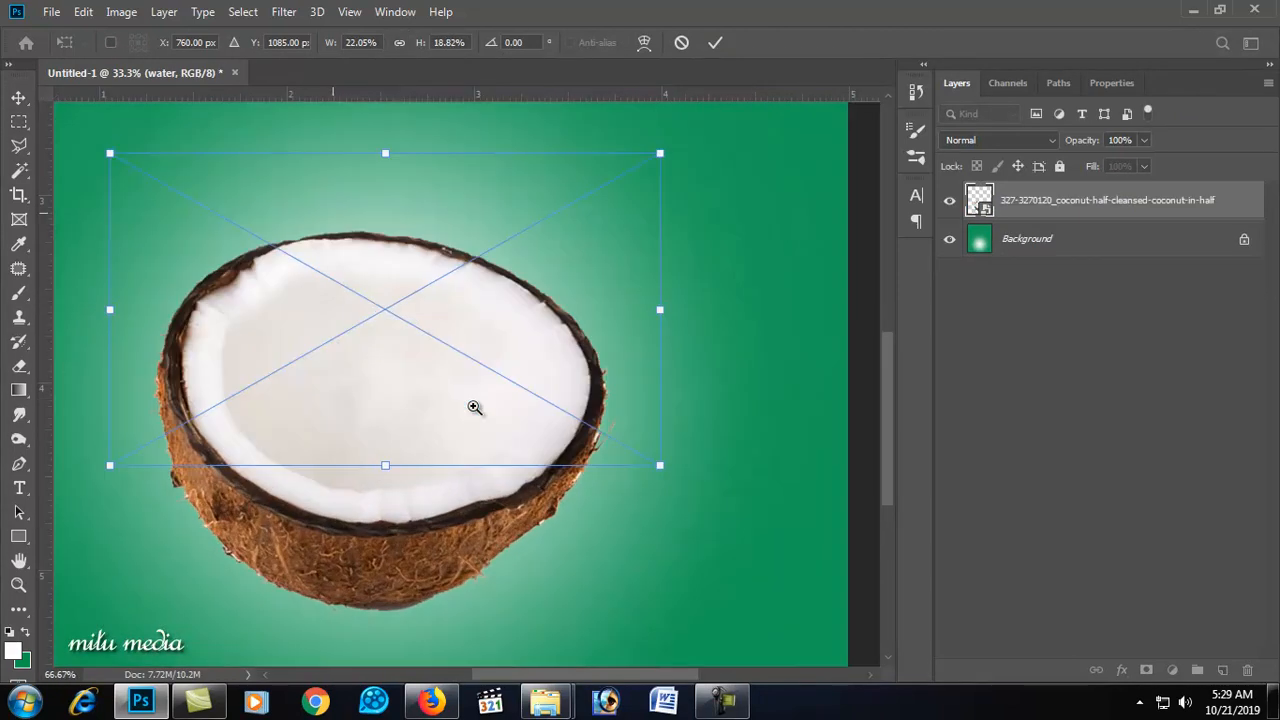
Step: Move and stretch the water image to cover the coconut's interior, then commit the transform
drag(460, 414, 443, 479)
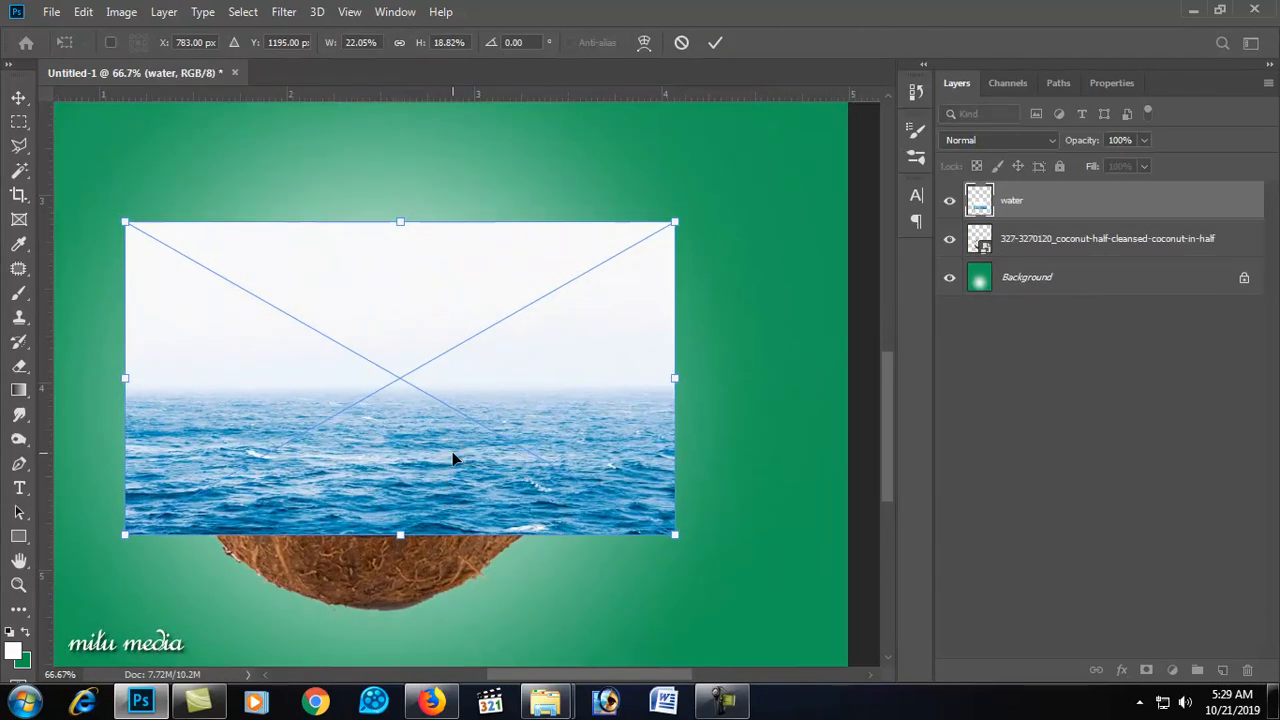
drag(353, 410, 320, 408)
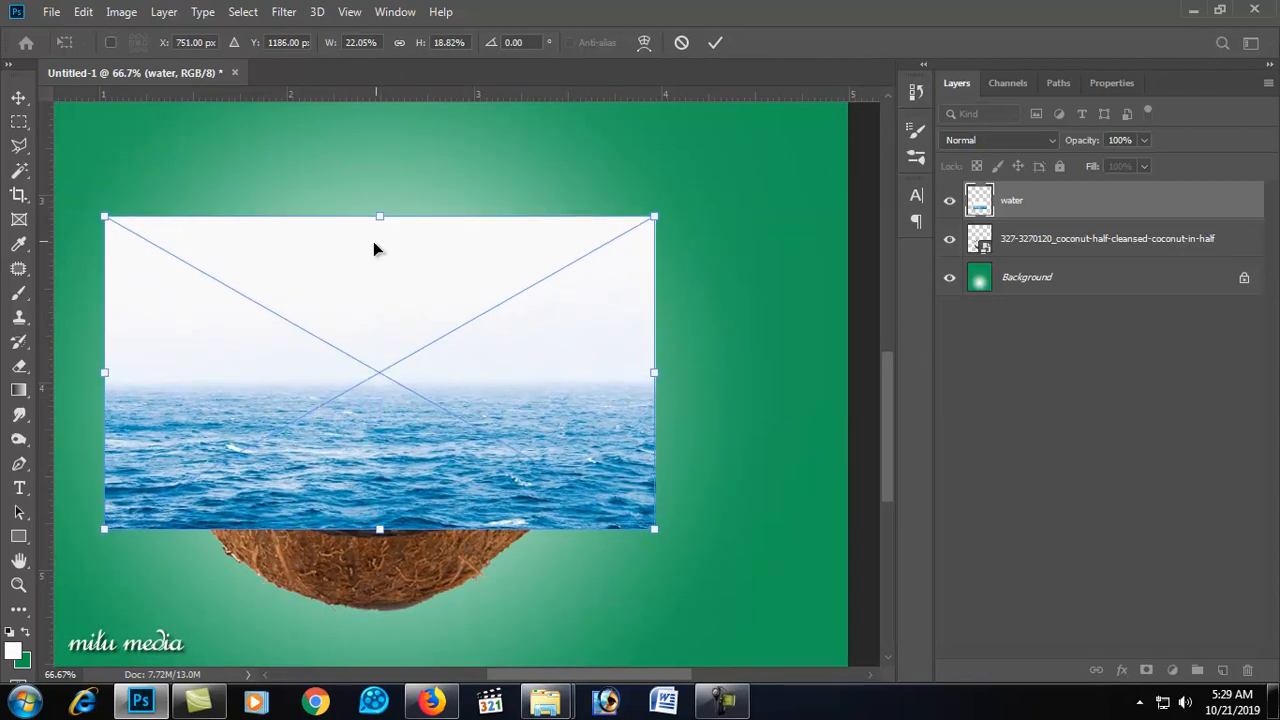
drag(385, 212, 385, 192)
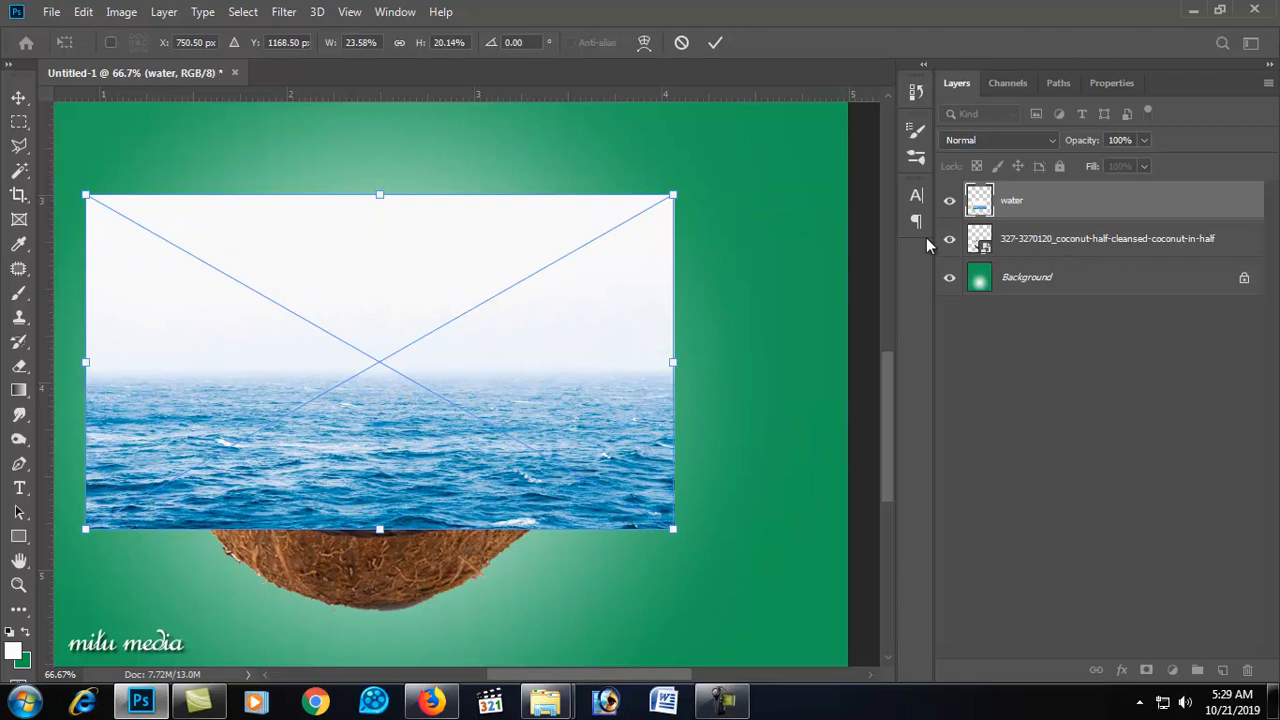
key(Return)
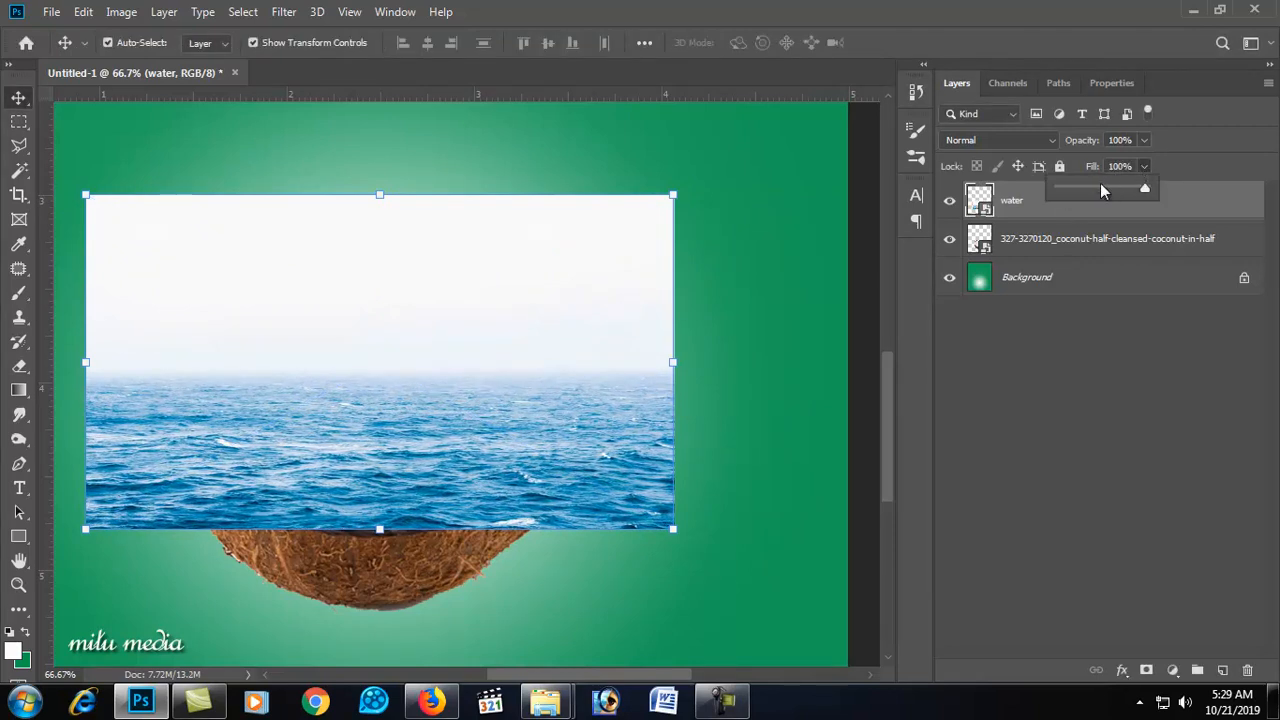
Step: Lower the water layer's fill to 48% and try selecting the coconut's inner flesh with the Magic Wand
drag(1106, 187, 1099, 187)
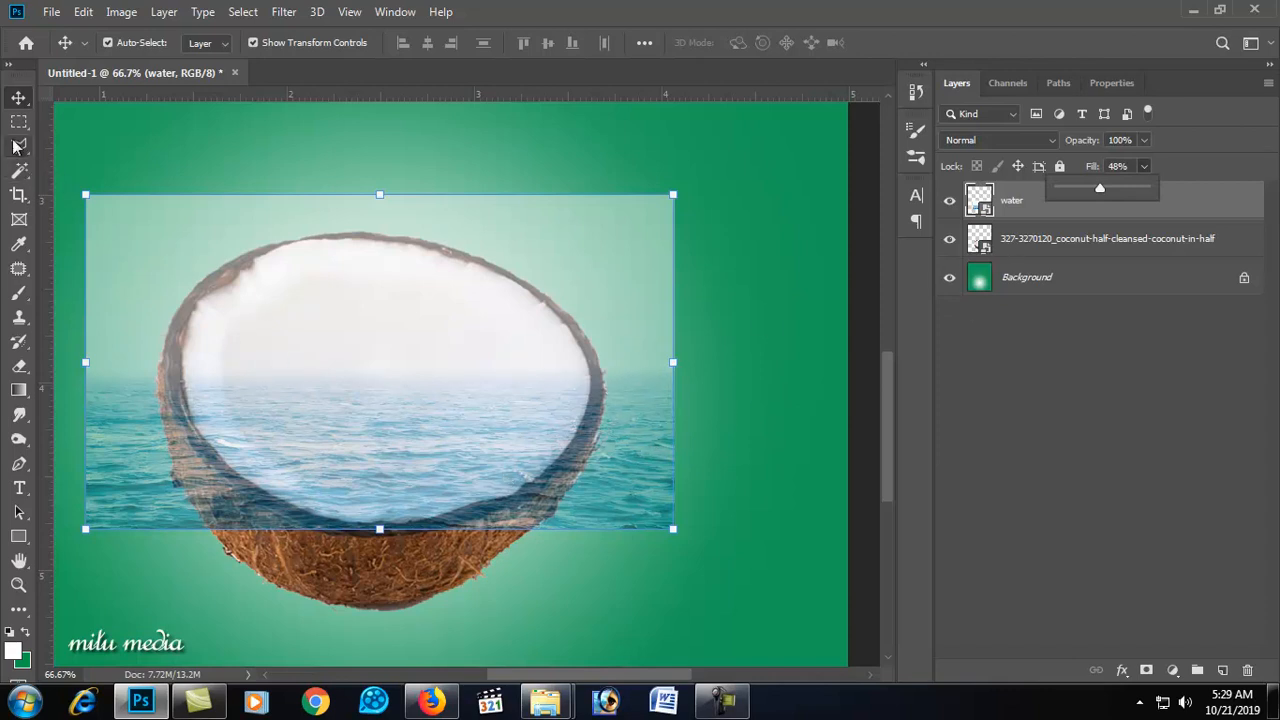
click(19, 169)
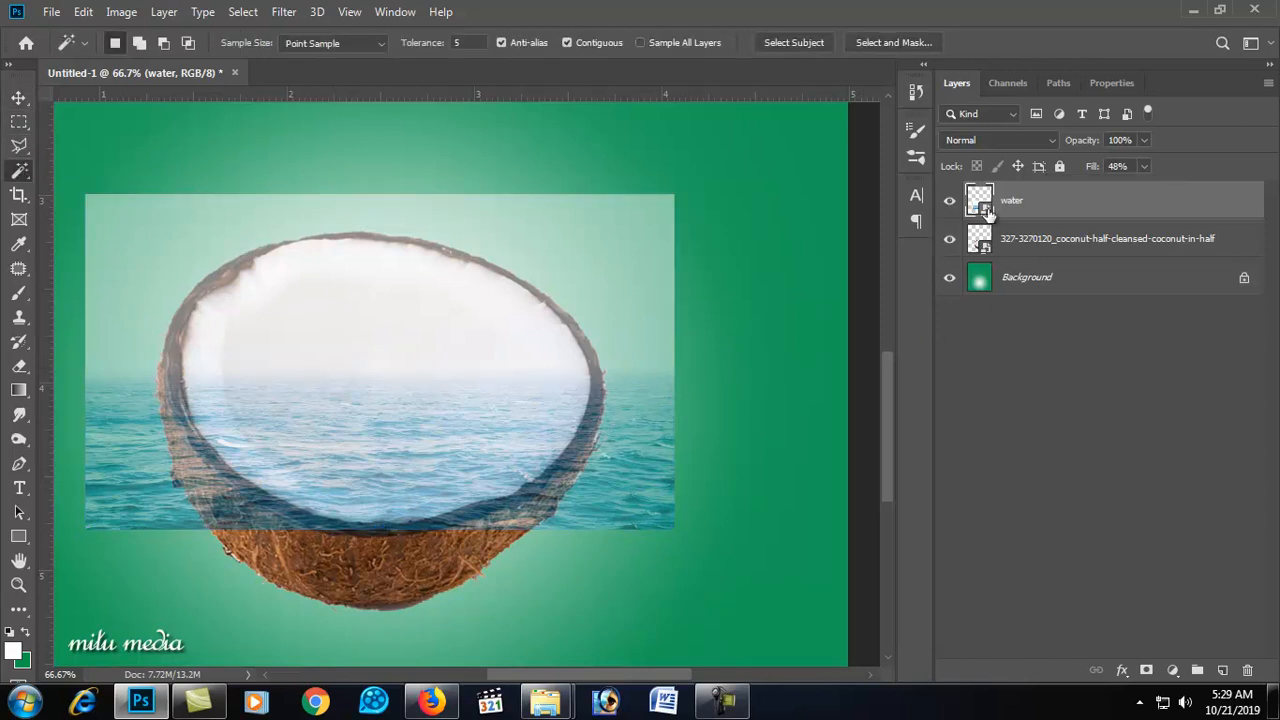
click(482, 375)
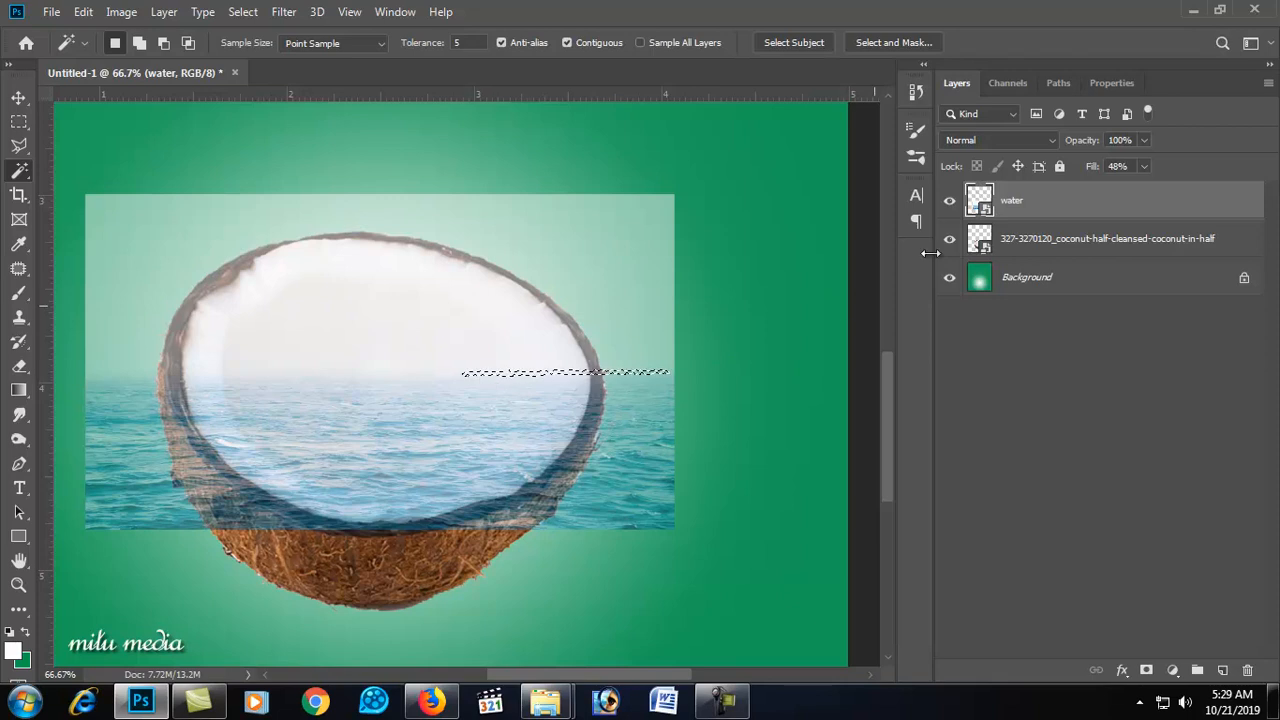
click(978, 240)
click(471, 367)
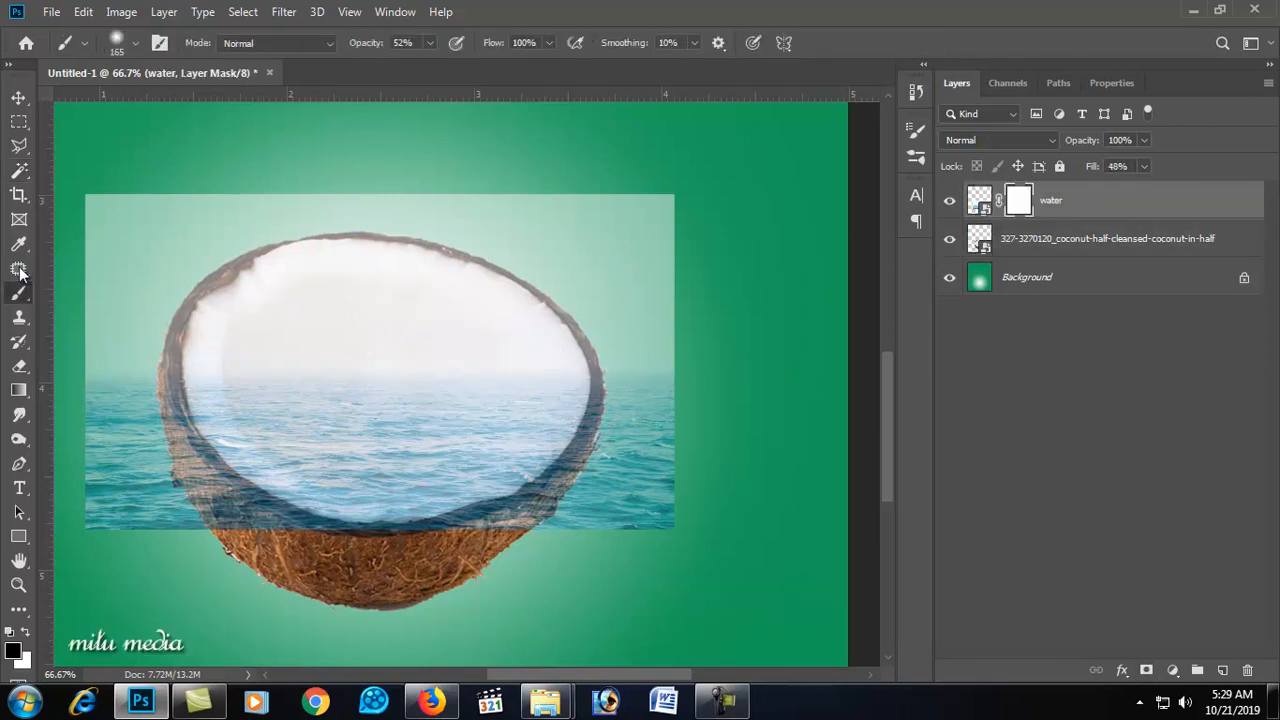
Step: Add a layer mask to the water layer and start painting away its left edge with the brush
right_click(454, 360)
drag(599, 396, 565, 396)
drag(198, 480, 246, 515)
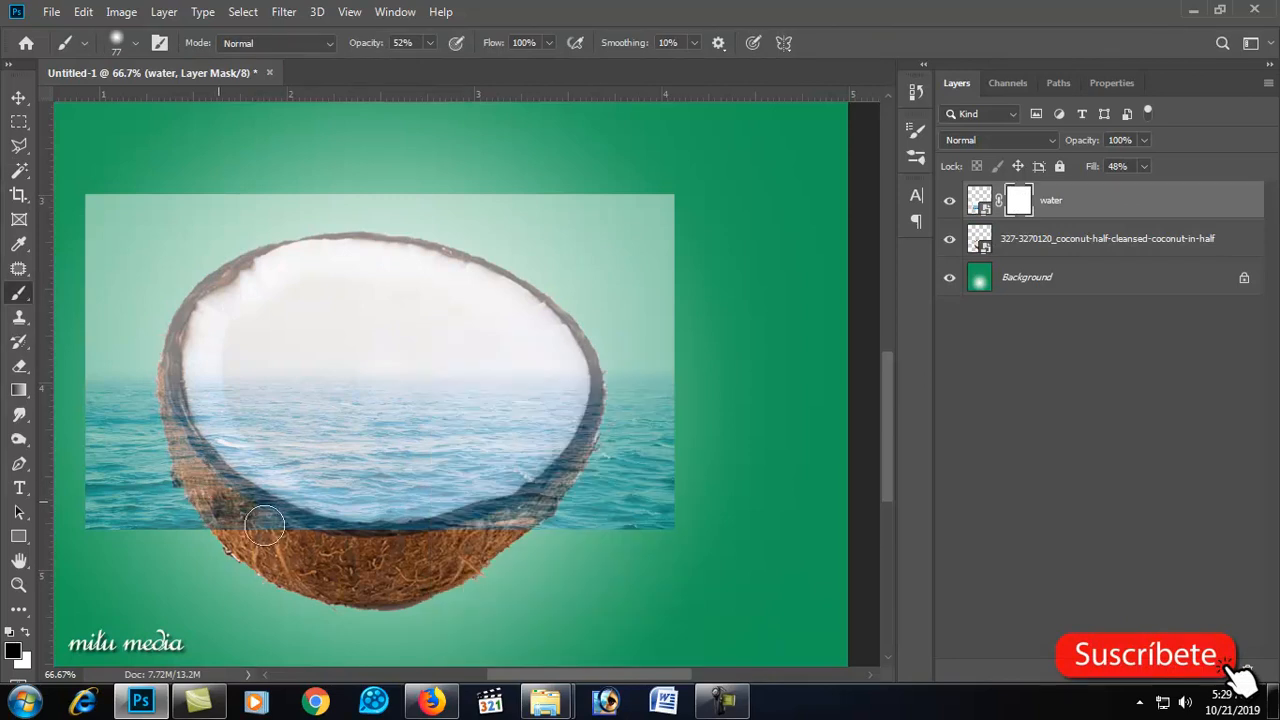
drag(105, 348, 100, 422)
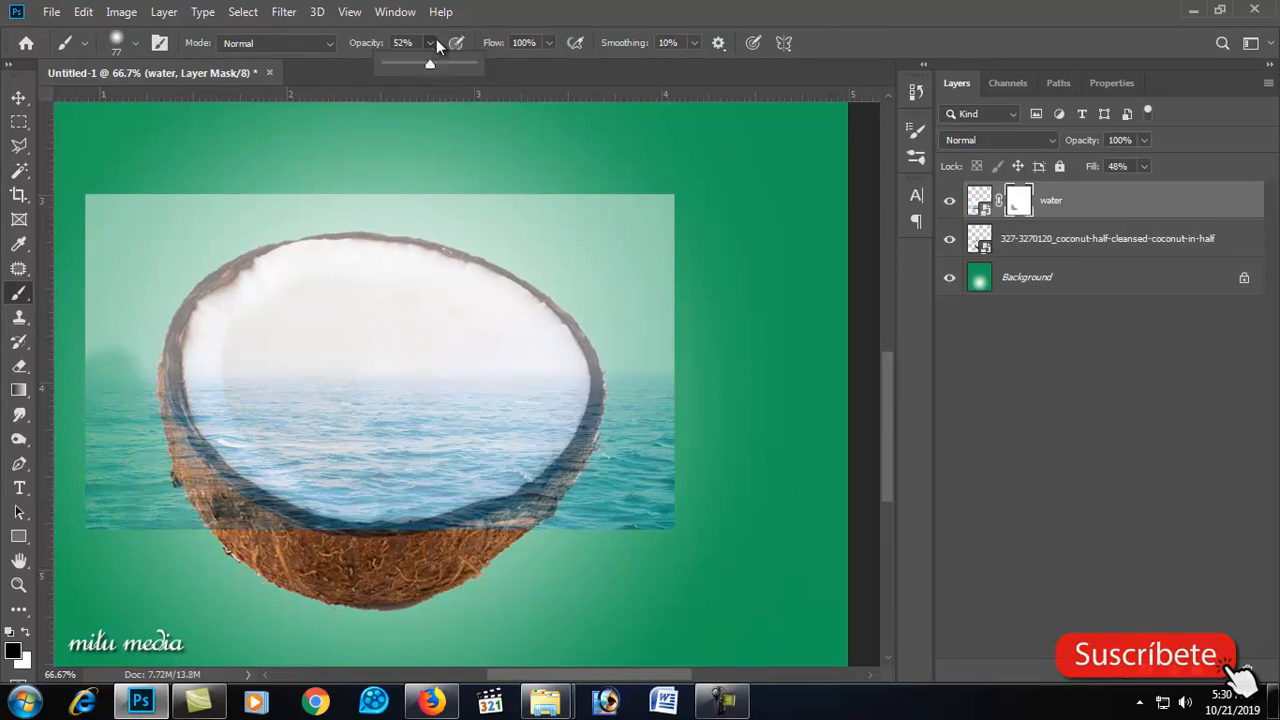
Step: Set brush opacity and flow to 100% and mask out the water over the coconut's lower shell
drag(462, 63, 482, 63)
click(549, 43)
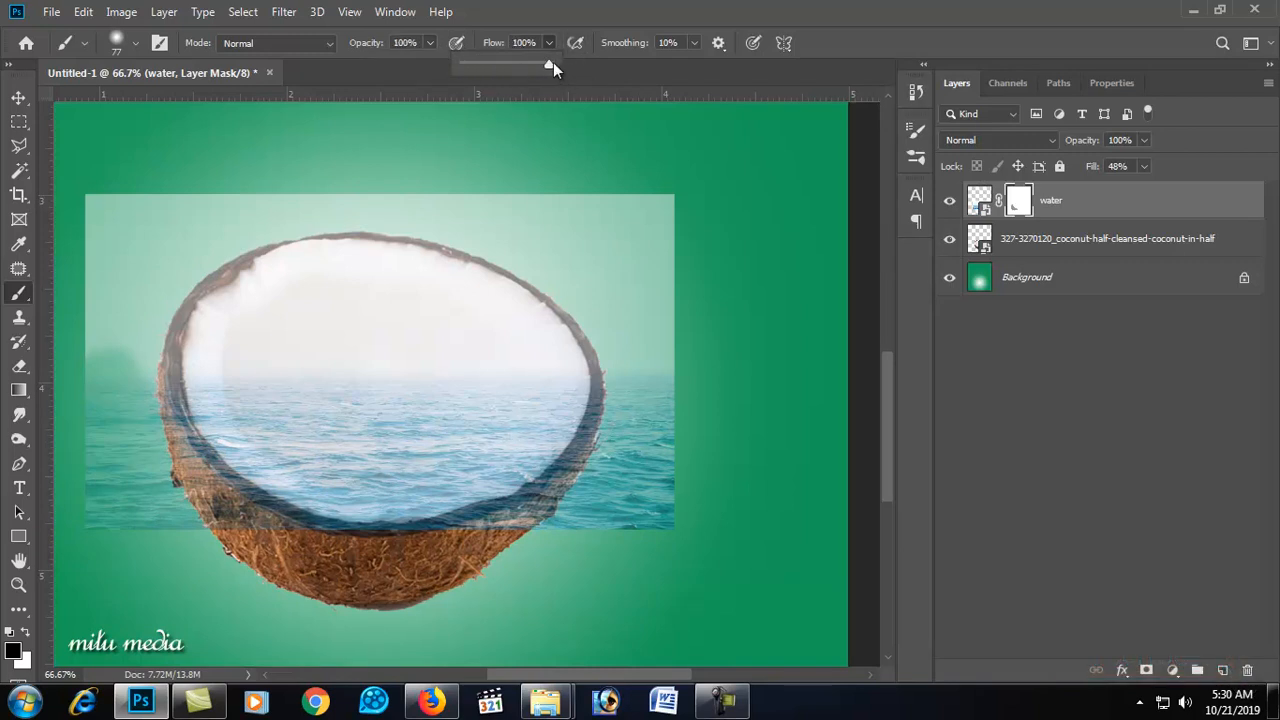
mouse_move(622, 408)
mouse_down()
mouse_move(537, 506)
mouse_move(458, 523)
mouse_up()
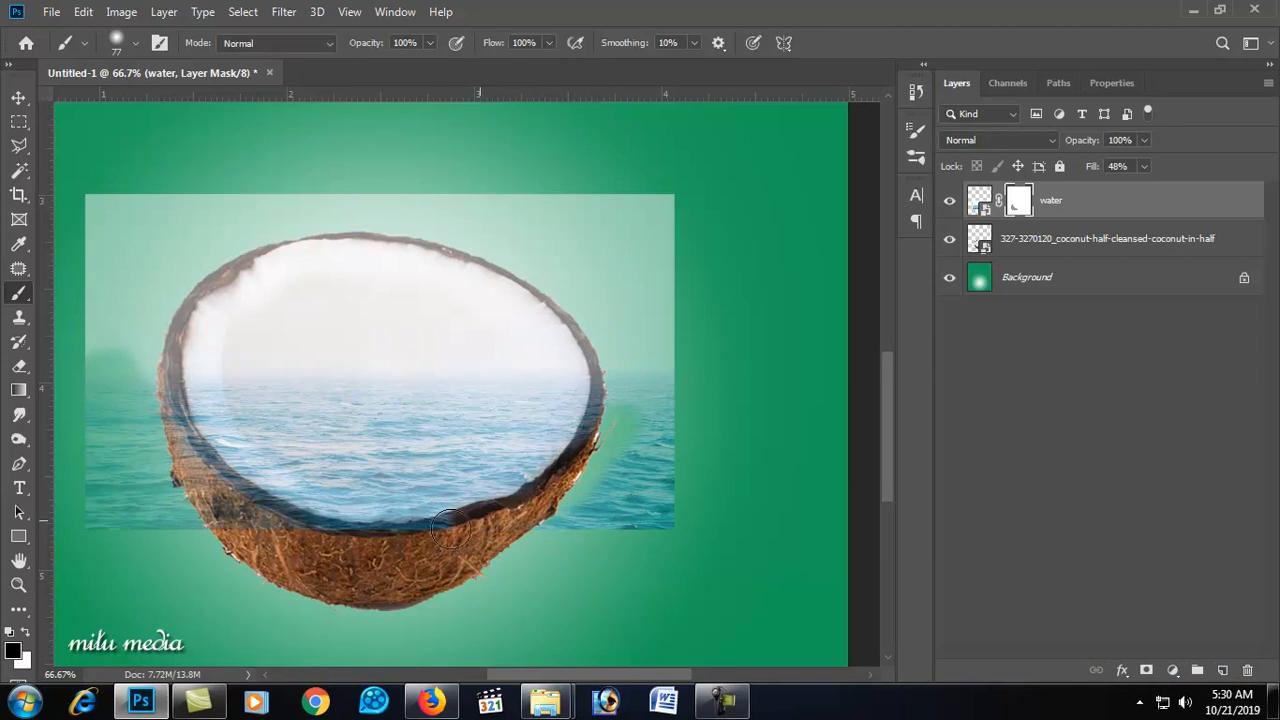
mouse_move(305, 522)
mouse_down()
mouse_move(226, 482)
mouse_move(190, 426)
mouse_move(177, 470)
mouse_move(90, 488)
mouse_move(106, 520)
mouse_move(149, 465)
mouse_up()
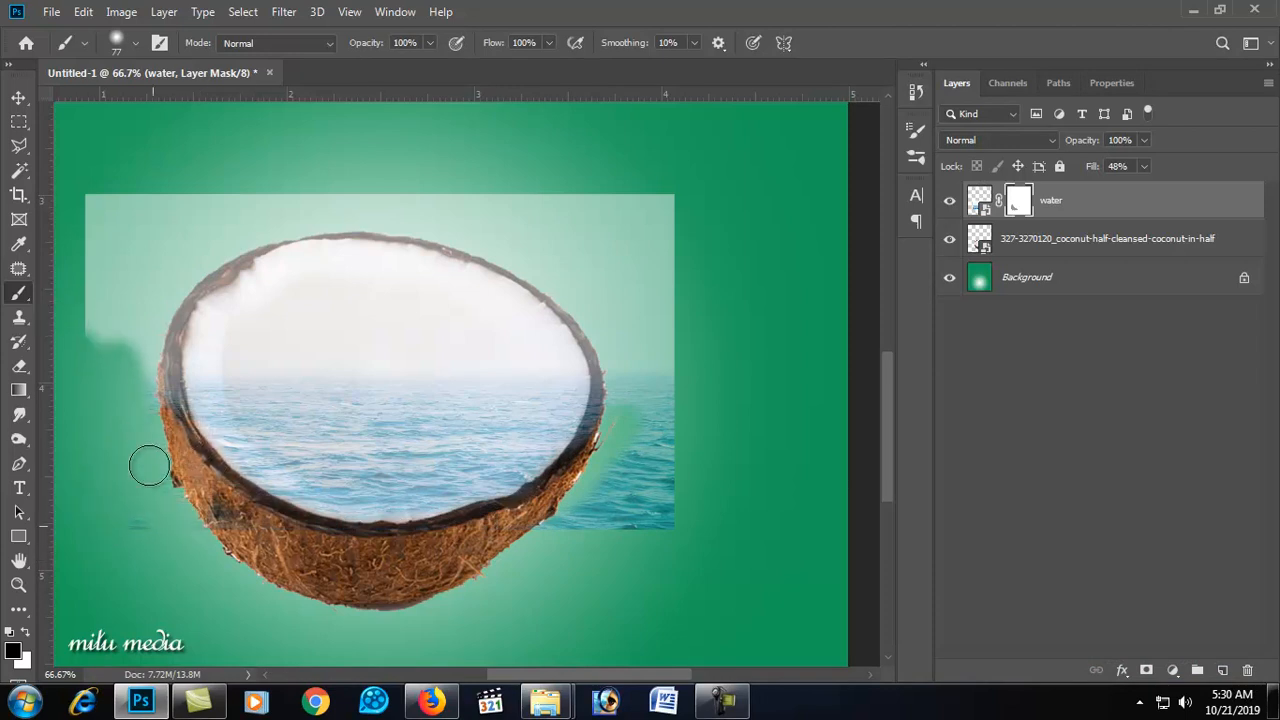
Step: Enlarge the brush to 105 px and mask away all water outside the coconut's rim
right_click(150, 524)
click(309, 420)
mouse_move(177, 251)
mouse_down()
mouse_move(114, 240)
mouse_move(114, 217)
mouse_up()
drag(82, 331, 137, 220)
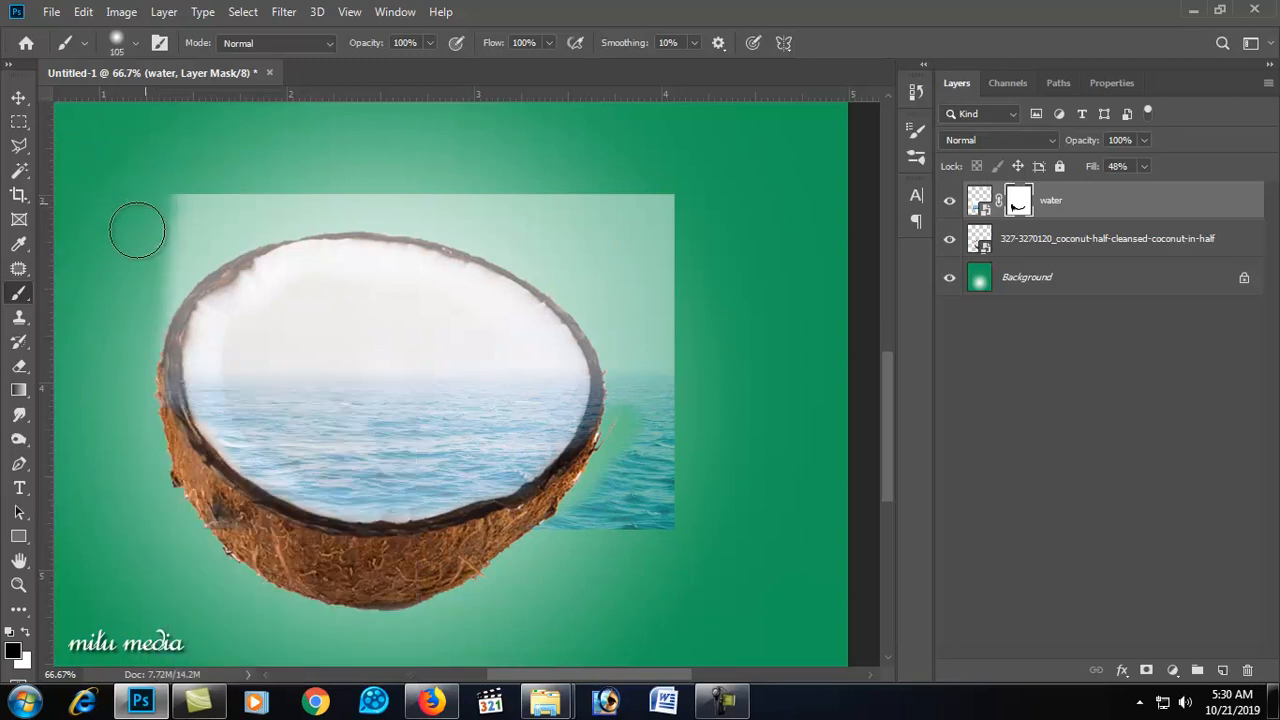
mouse_move(493, 538)
mouse_down()
mouse_move(628, 490)
mouse_move(645, 390)
mouse_move(651, 520)
mouse_move(639, 536)
mouse_move(642, 257)
mouse_move(682, 176)
mouse_move(655, 580)
mouse_up()
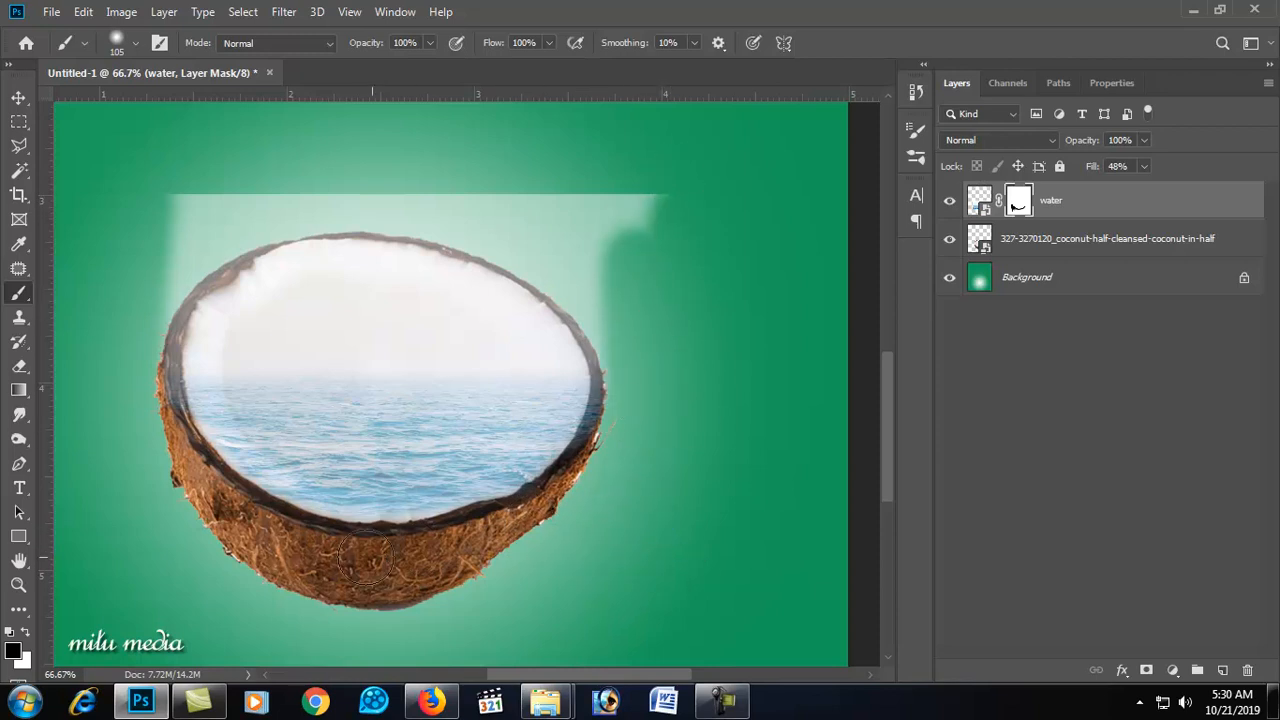
mouse_move(162, 415)
mouse_down()
mouse_move(159, 321)
mouse_move(183, 261)
mouse_move(210, 222)
mouse_move(301, 196)
mouse_move(145, 201)
mouse_move(441, 200)
mouse_move(567, 213)
mouse_move(671, 255)
mouse_move(597, 184)
mouse_move(694, 230)
mouse_move(595, 237)
mouse_move(661, 364)
mouse_move(553, 237)
mouse_move(621, 294)
mouse_up()
mouse_move(640, 365)
mouse_down()
mouse_move(610, 308)
mouse_move(631, 387)
mouse_move(622, 427)
mouse_move(581, 484)
mouse_move(617, 395)
mouse_move(592, 298)
mouse_move(466, 228)
mouse_move(352, 214)
mouse_move(286, 215)
mouse_move(199, 263)
mouse_move(173, 291)
mouse_move(155, 381)
mouse_up()
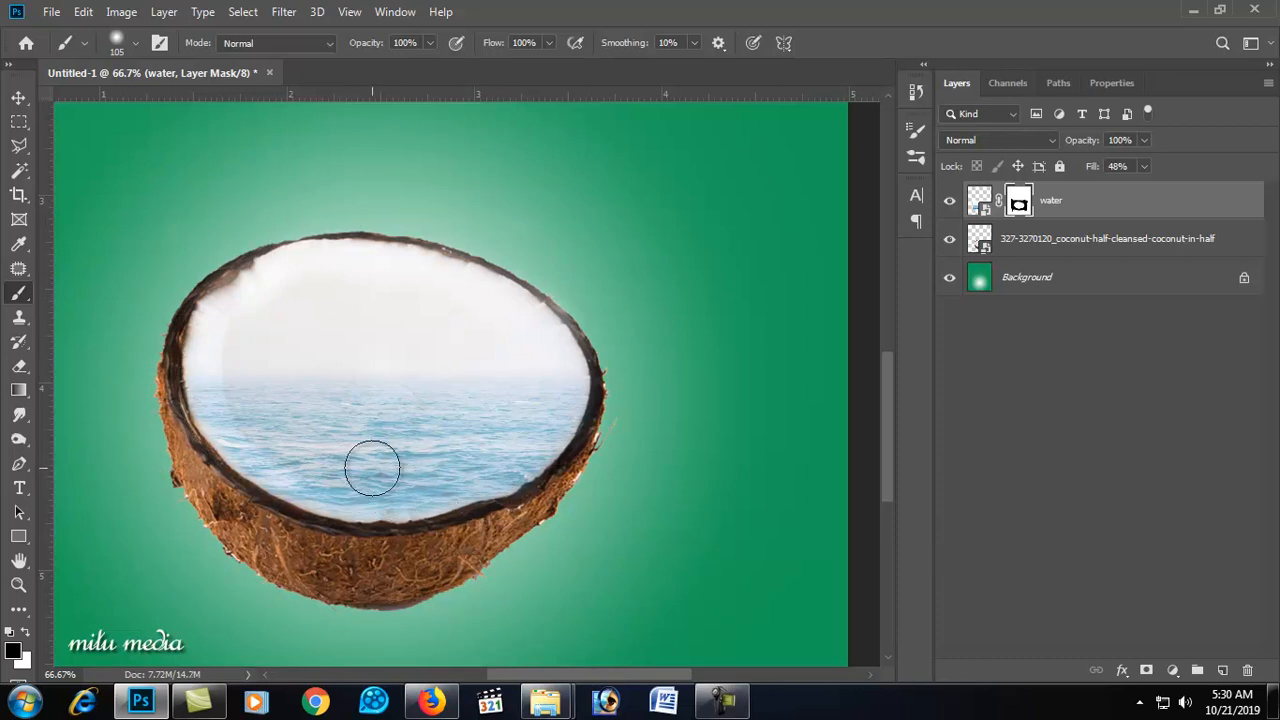
Step: Set the brush to 73 px and try a stroke along the inner rim, undoing it
right_click(252, 440)
click(392, 416)
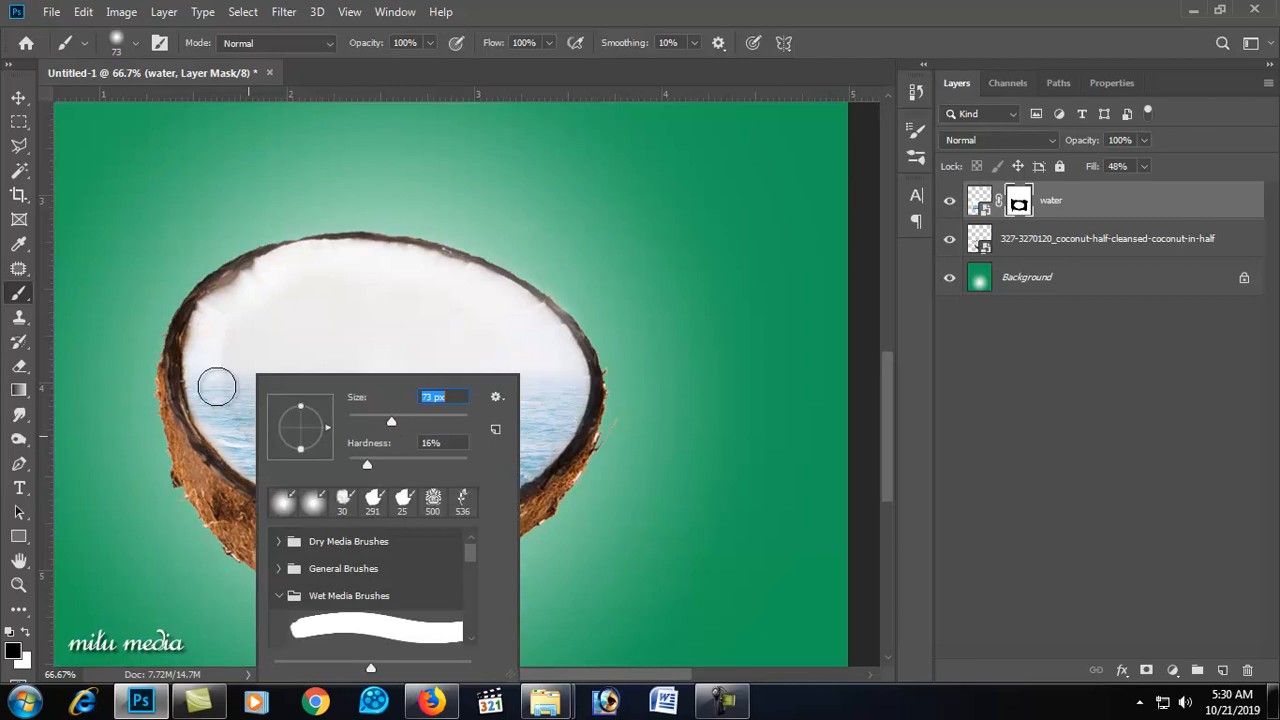
mouse_move(194, 366)
mouse_down()
mouse_move(235, 459)
mouse_move(266, 487)
mouse_move(397, 509)
mouse_up()
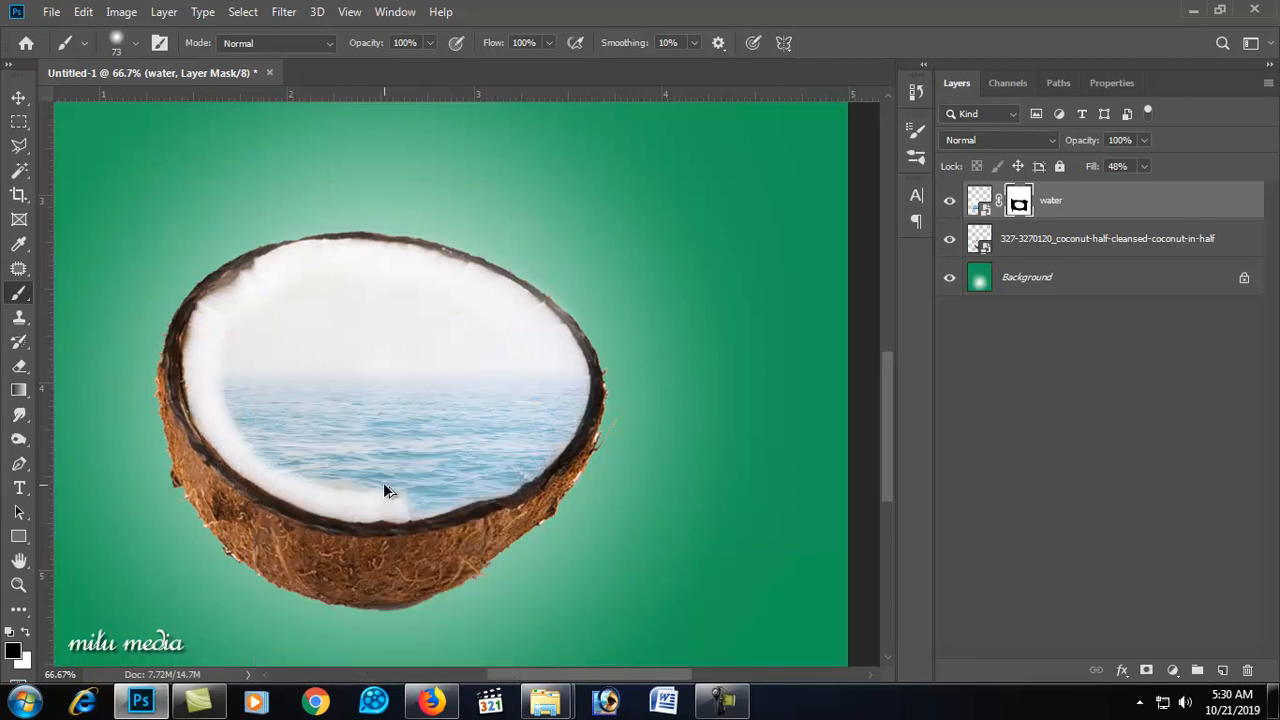
key(ctrl+z)
Step: Set the water layer's fill back to 100%
click(1145, 168)
click(1145, 168)
click(1145, 167)
drag(1145, 187, 1237, 187)
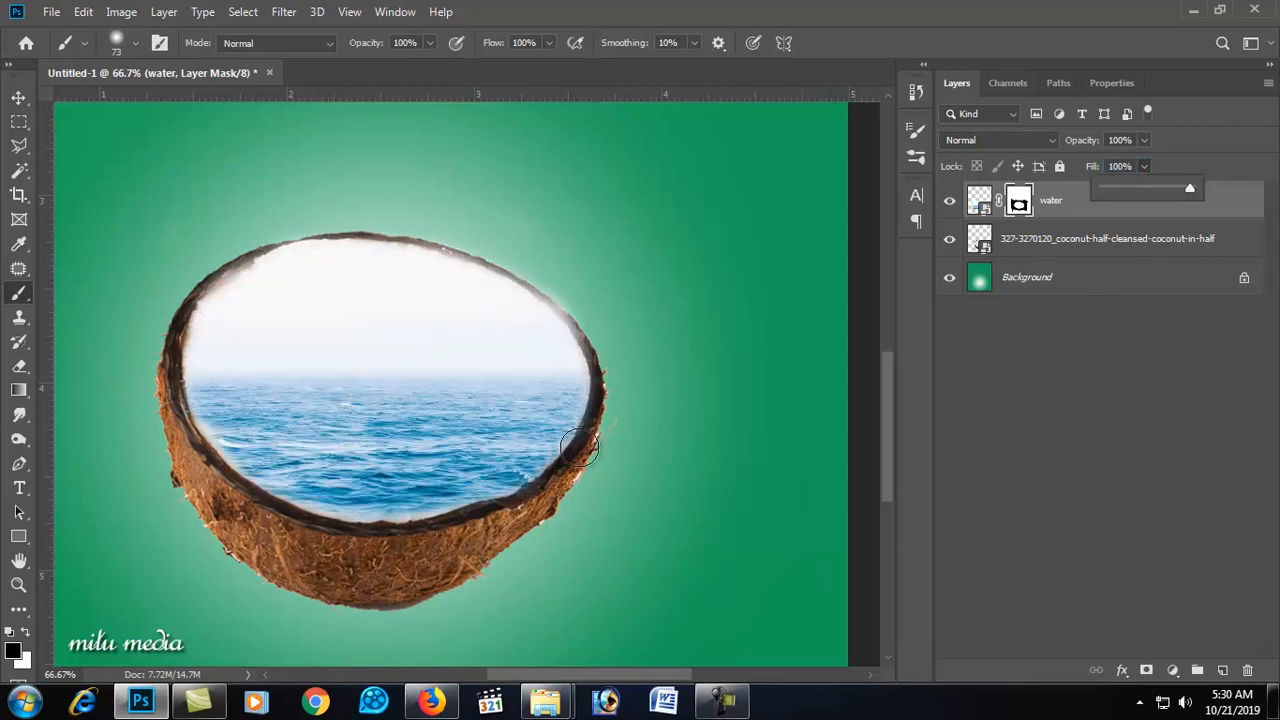
Step: Paint the mask along the coconut's lower-left inner edge, undoing the last stroke
ctrl+click(434, 462)
drag(241, 472, 291, 531)
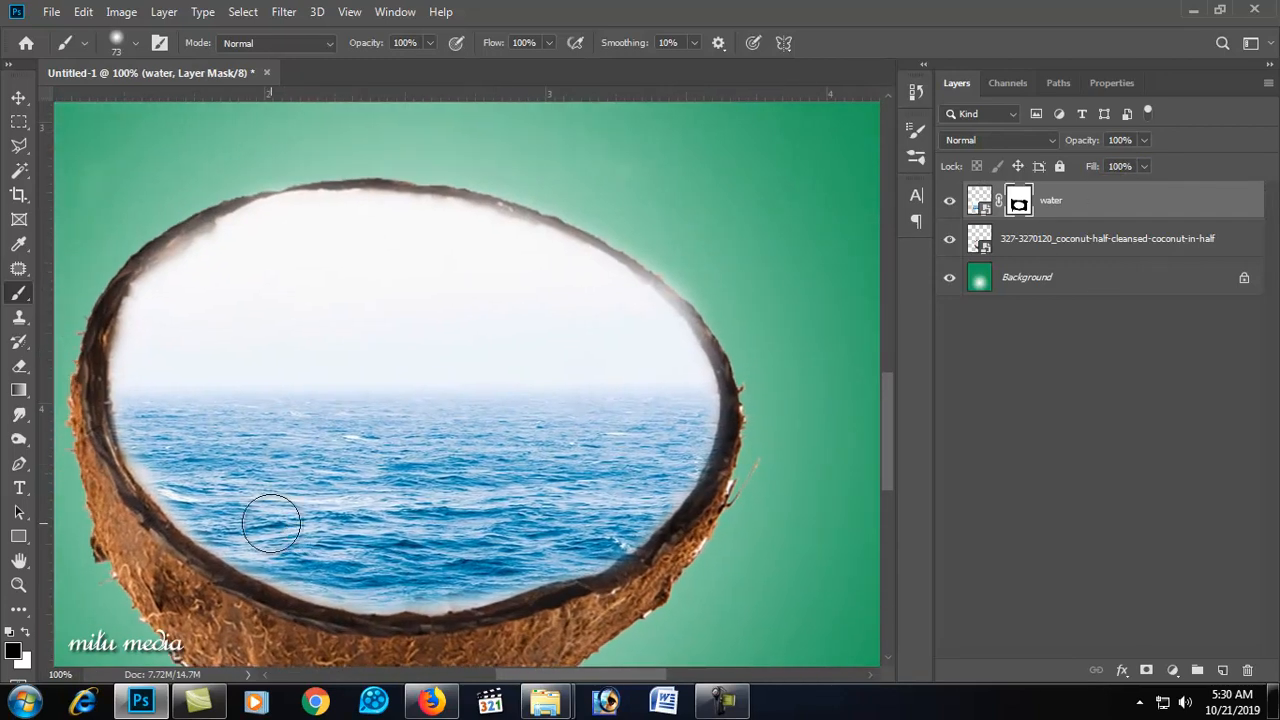
mouse_move(122, 410)
mouse_down()
mouse_move(165, 491)
mouse_move(215, 540)
mouse_move(339, 586)
mouse_move(470, 590)
mouse_up()
key(ctrl+z)
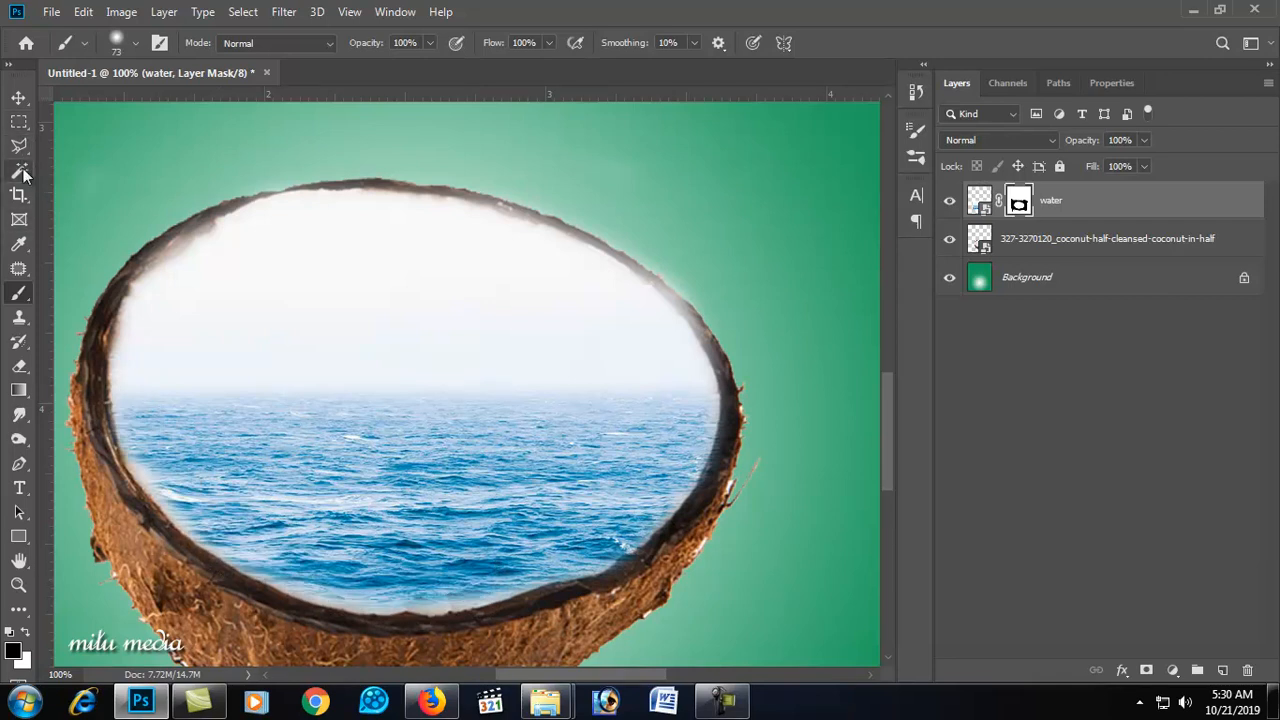
Step: Mask the water along the inner flesh edges to reveal the white coconut meat around the sea
mouse_move(709, 391)
mouse_down()
mouse_move(687, 479)
mouse_move(651, 515)
mouse_move(519, 572)
mouse_move(359, 586)
mouse_move(246, 549)
mouse_move(186, 506)
mouse_move(138, 424)
mouse_move(129, 366)
mouse_up()
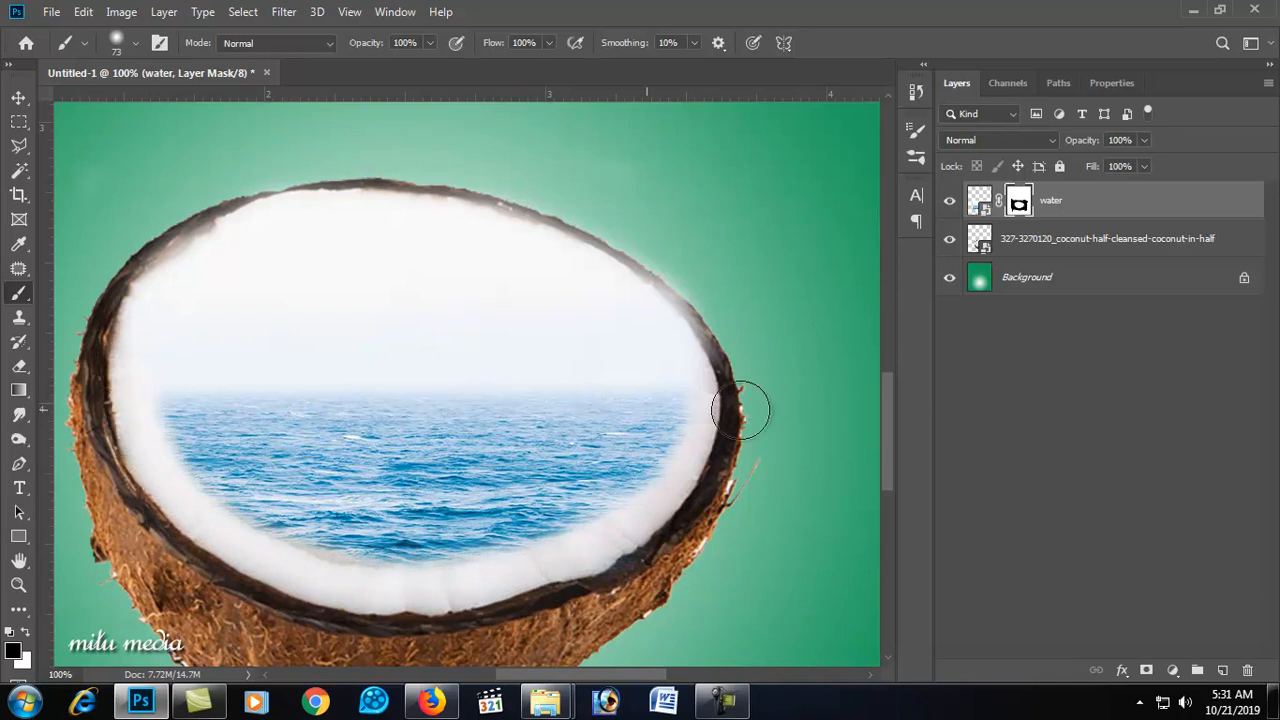
mouse_move(699, 379)
mouse_down()
mouse_move(654, 497)
mouse_move(574, 551)
mouse_up()
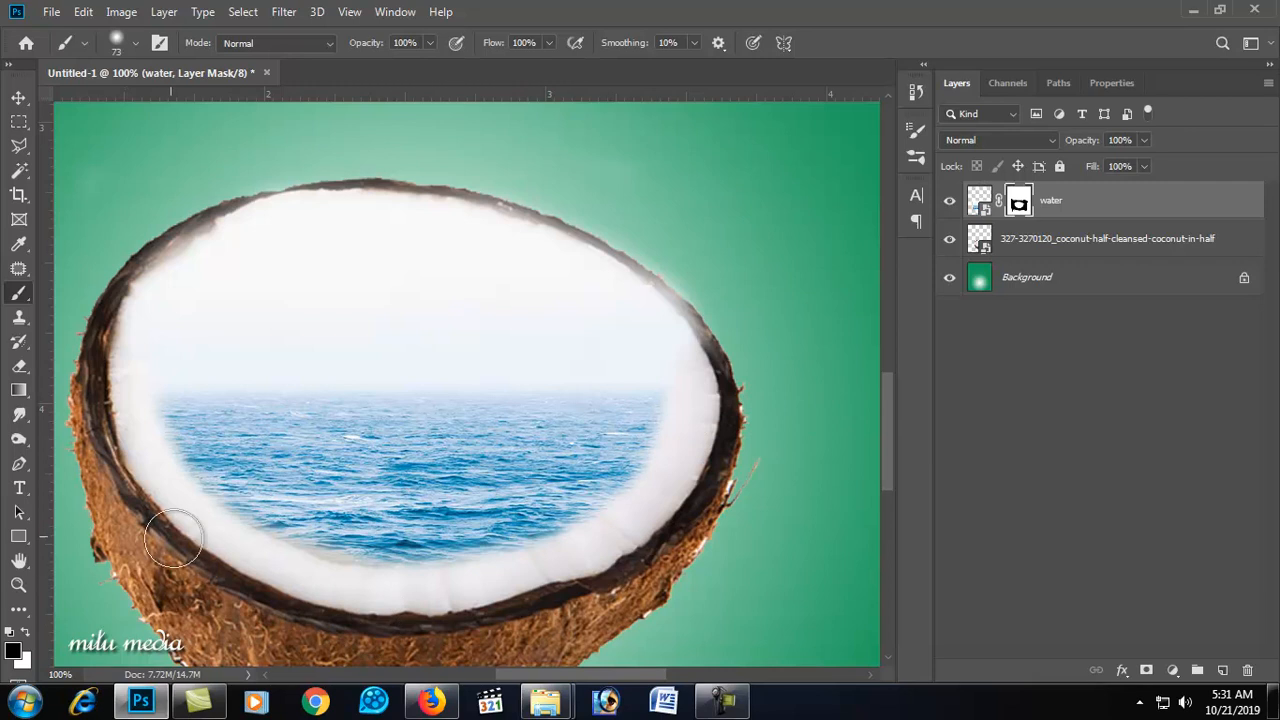
alt+click(377, 430)
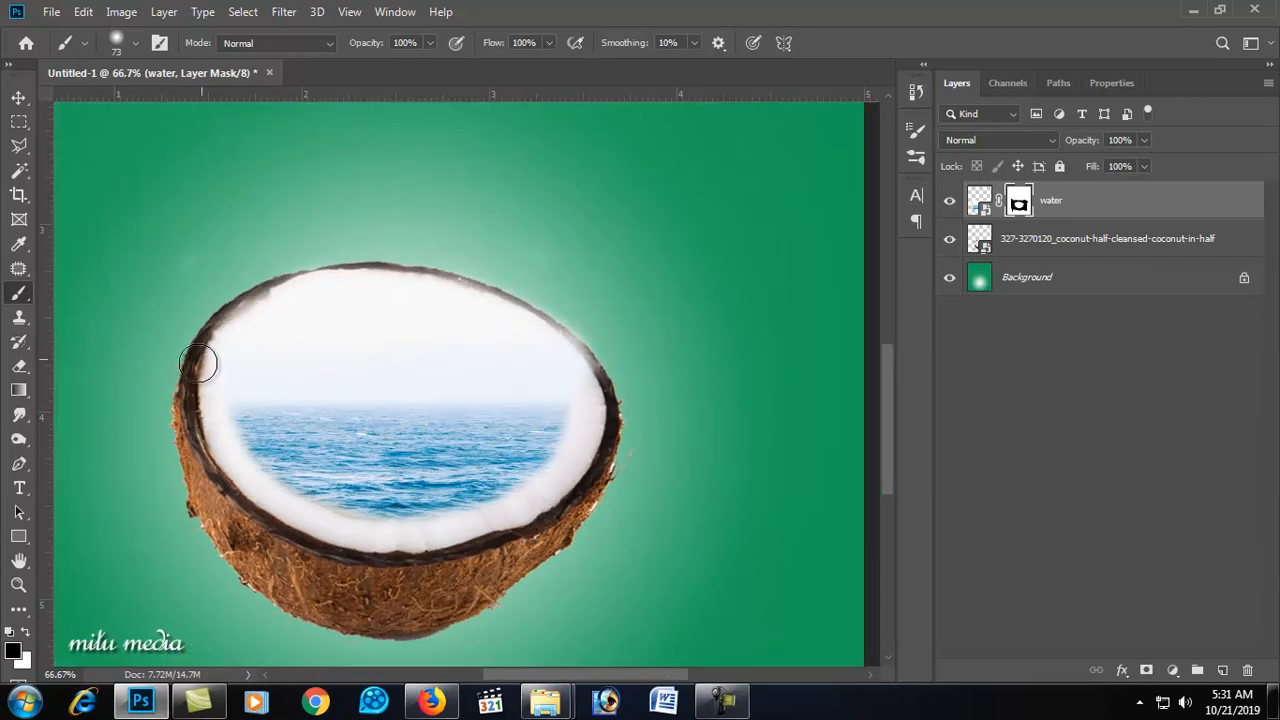
mouse_move(196, 395)
mouse_down()
mouse_move(266, 269)
mouse_move(231, 307)
mouse_move(306, 270)
mouse_move(234, 349)
mouse_move(217, 405)
mouse_move(226, 353)
mouse_move(275, 303)
mouse_move(371, 293)
mouse_move(251, 329)
mouse_move(385, 311)
mouse_move(548, 359)
mouse_move(545, 338)
mouse_move(567, 390)
mouse_move(567, 365)
mouse_move(438, 283)
mouse_up()
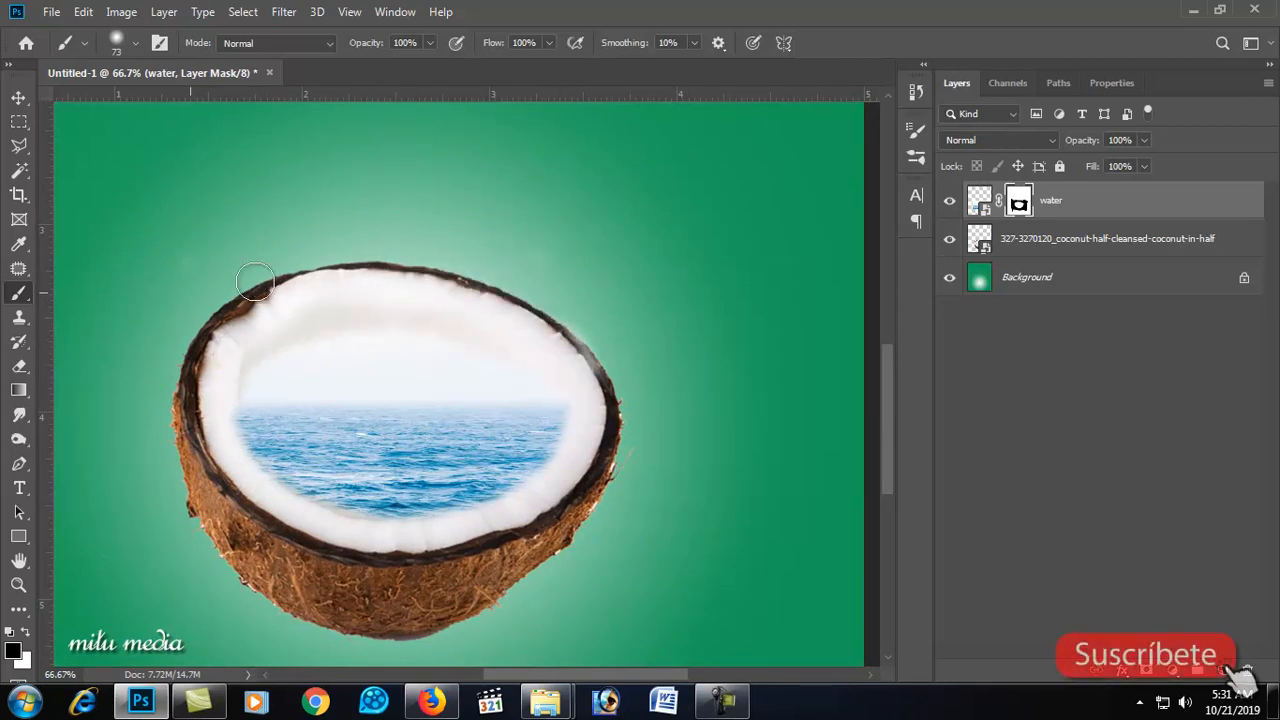
Step: Enlarge the brush to 97 px and mask the water across the upper part of the flesh
right_click(302, 266)
key(Return)
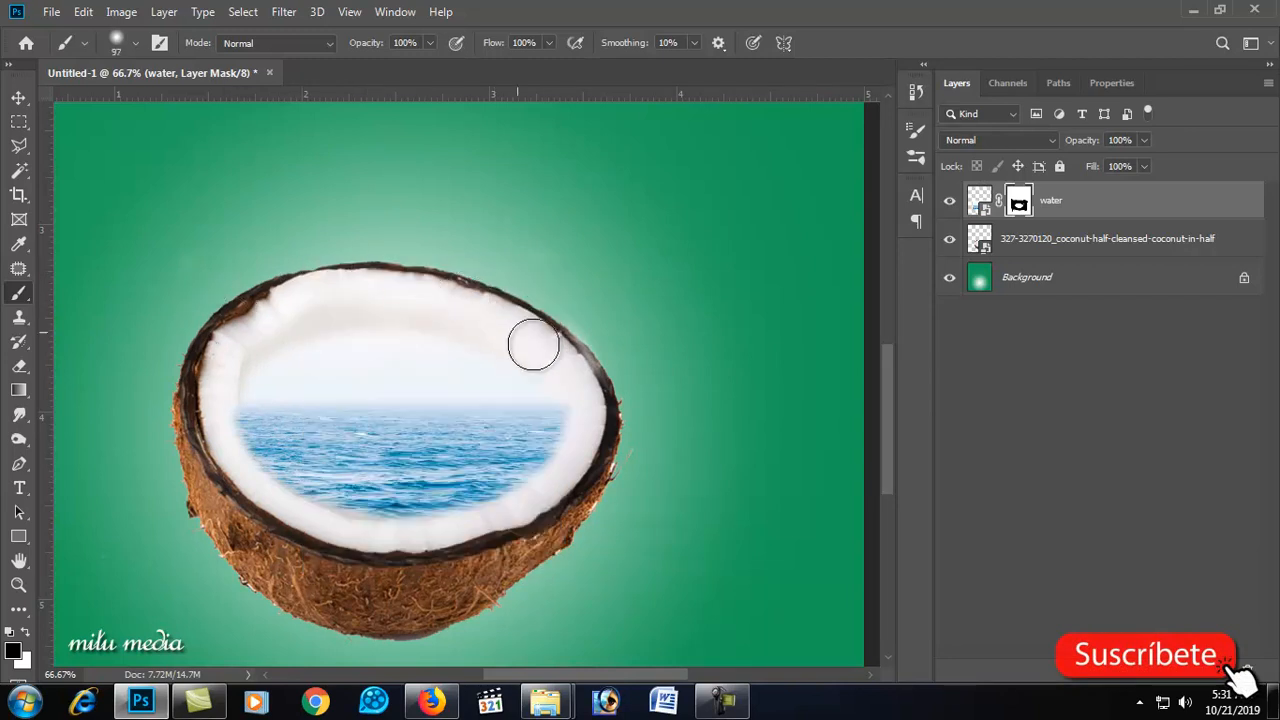
mouse_move(601, 397)
mouse_down()
mouse_move(436, 264)
mouse_move(558, 318)
mouse_move(248, 323)
mouse_move(222, 354)
mouse_up()
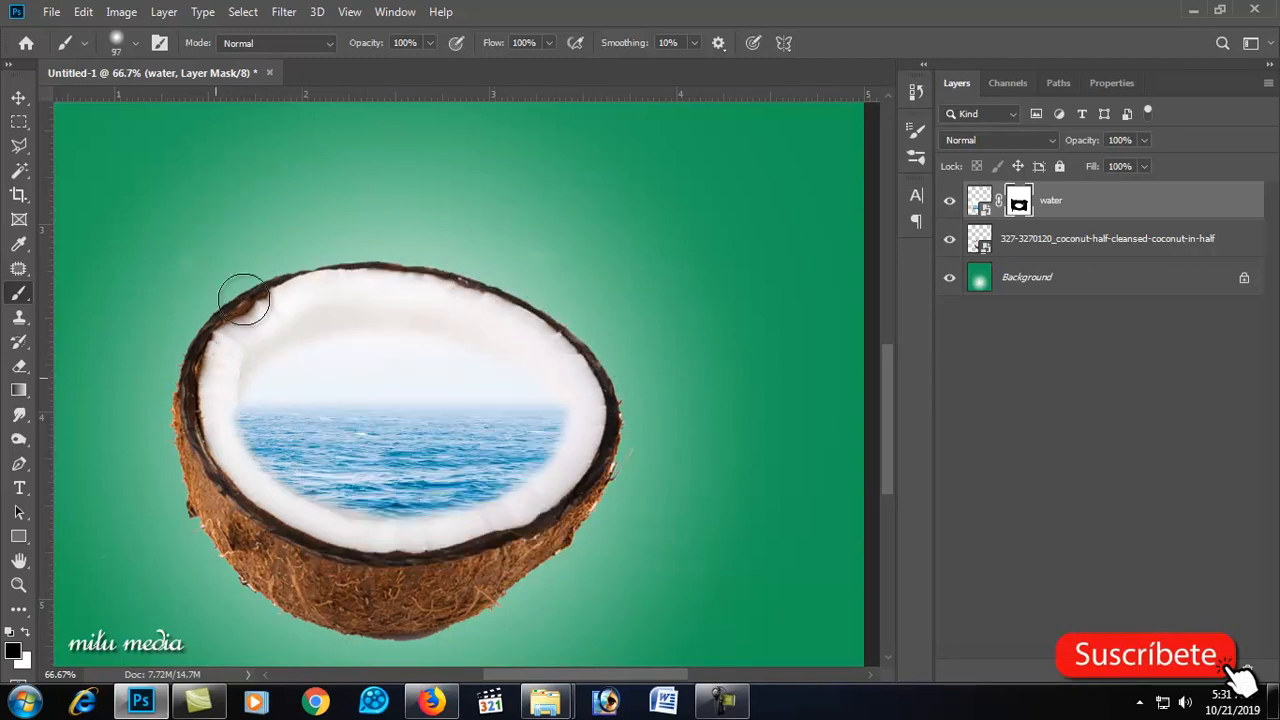
mouse_move(266, 276)
mouse_down()
mouse_move(440, 250)
mouse_move(175, 316)
mouse_move(386, 272)
mouse_move(527, 306)
mouse_move(603, 383)
mouse_up()
Step: Zoom in on the water edge and reduce the brush size to 56 px
scroll(529, 415, up, 2)
scroll(471, 317, down, 2)
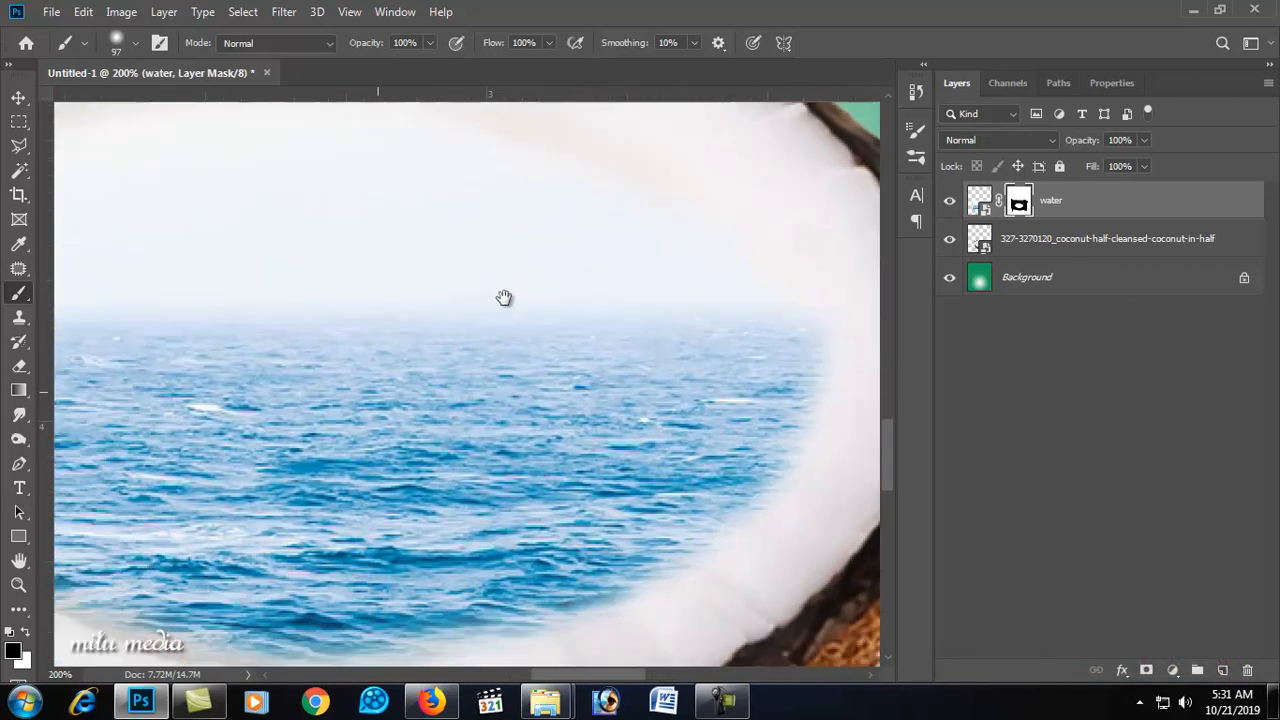
scroll(495, 306, down, 1)
right_click(433, 376)
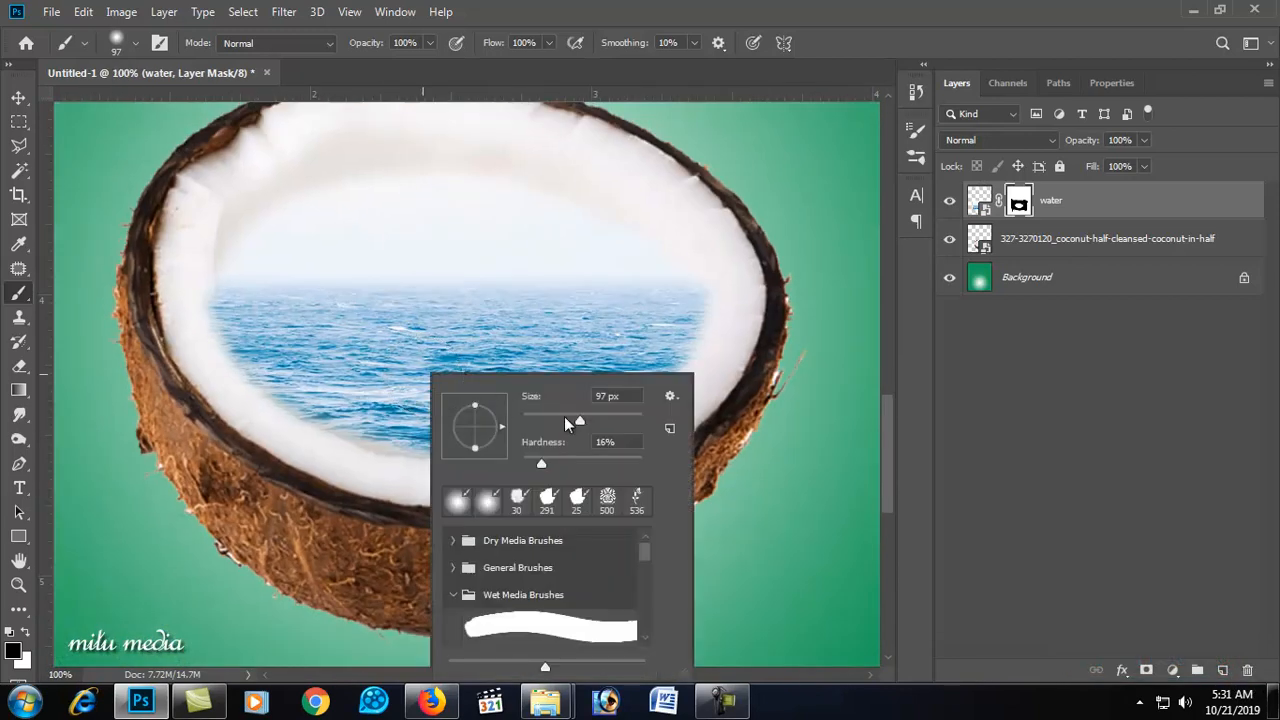
click(729, 306)
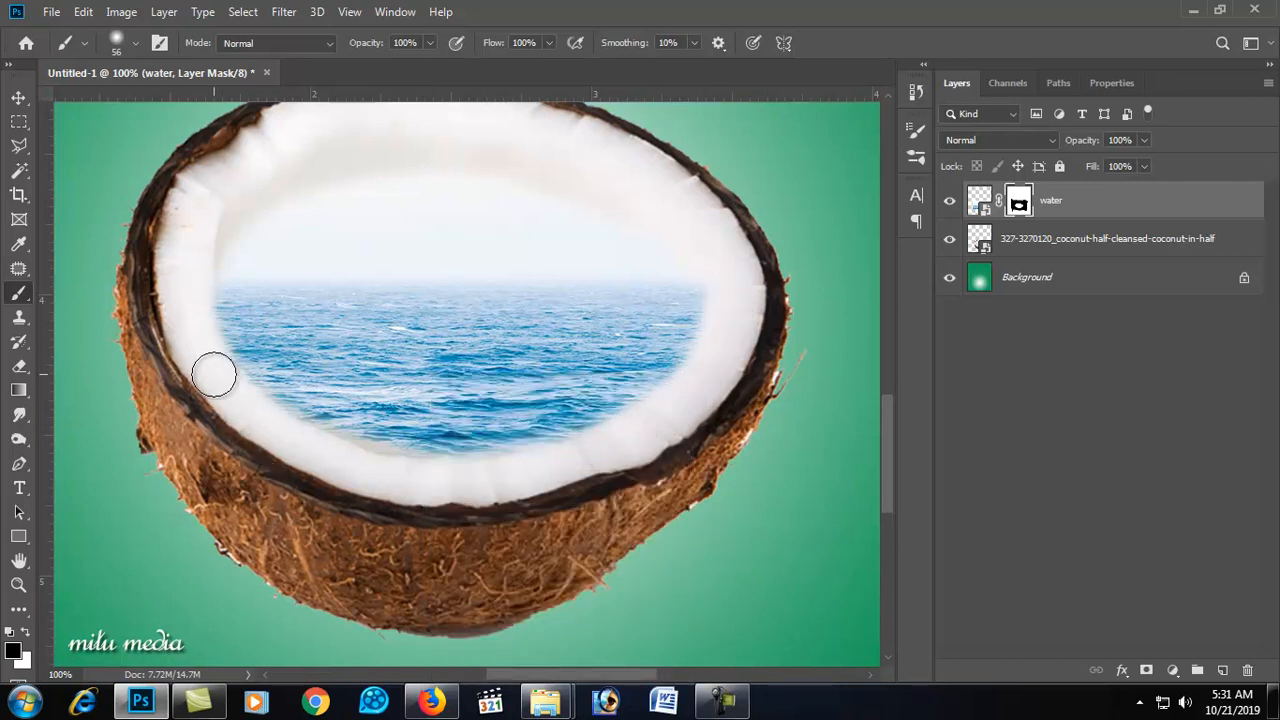
Step: Place the desert image above the water layer and scale it down to about 15% over the coconut's interior
click(982, 200)
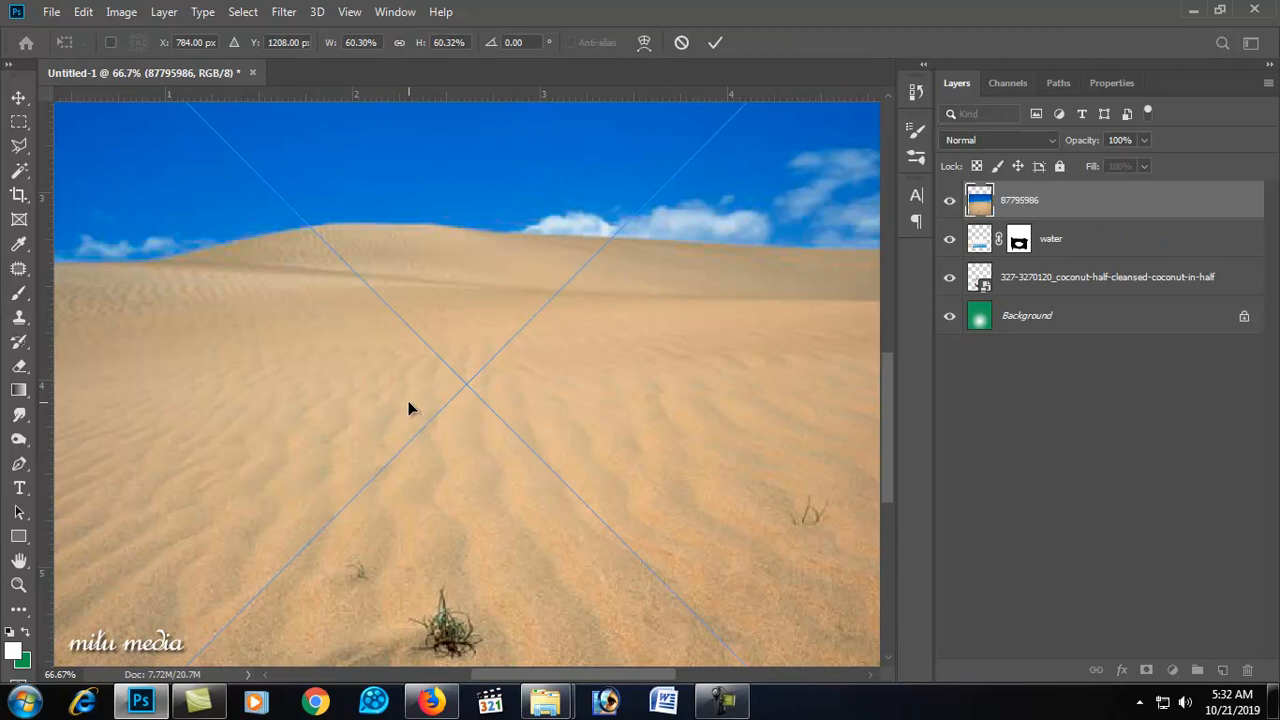
scroll(412, 393, up, 3)
scroll(418, 402, down, 5)
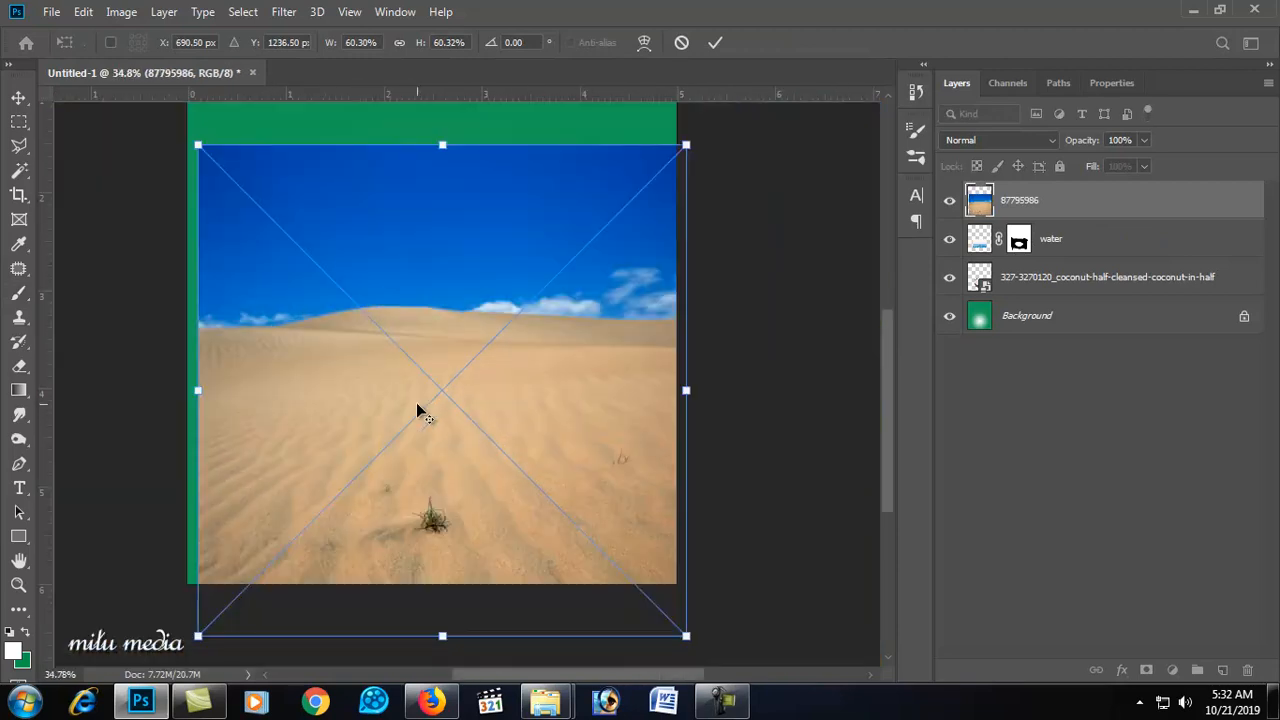
drag(685, 143, 479, 346)
scroll(458, 387, down, 2)
scroll(590, 477, up, 4)
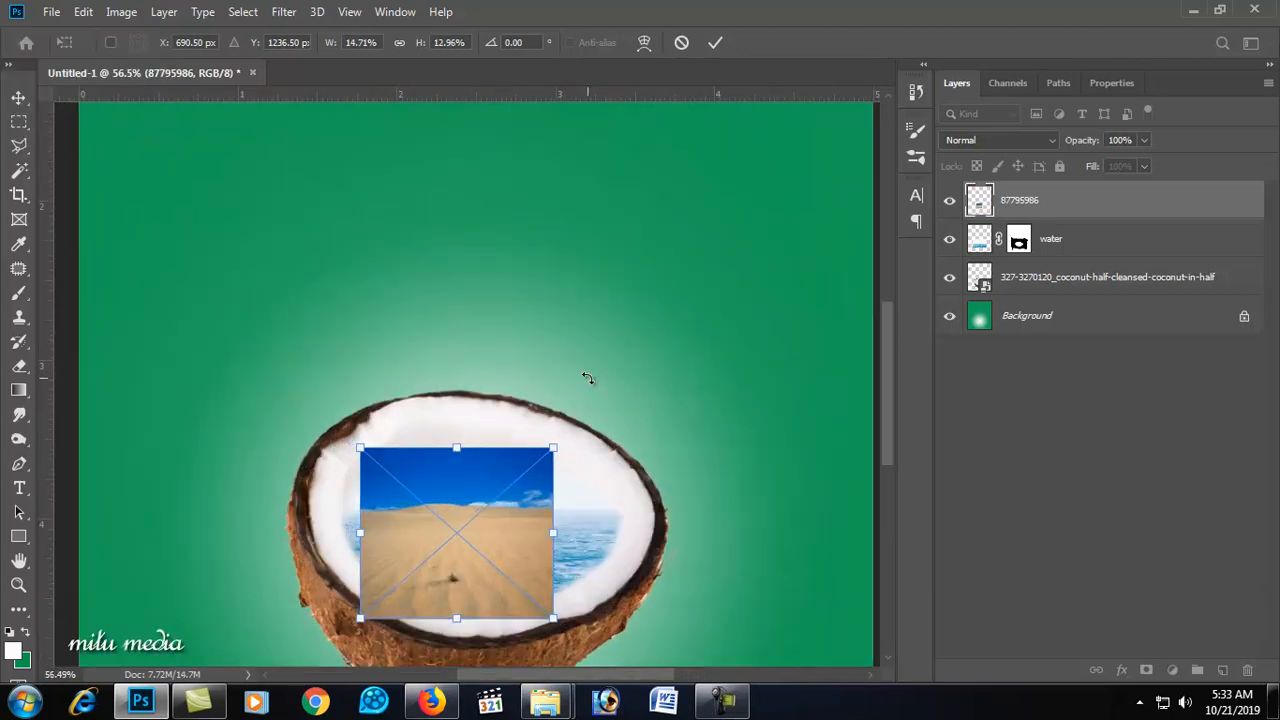
scroll(509, 476, down, 2)
drag(509, 476, 530, 465)
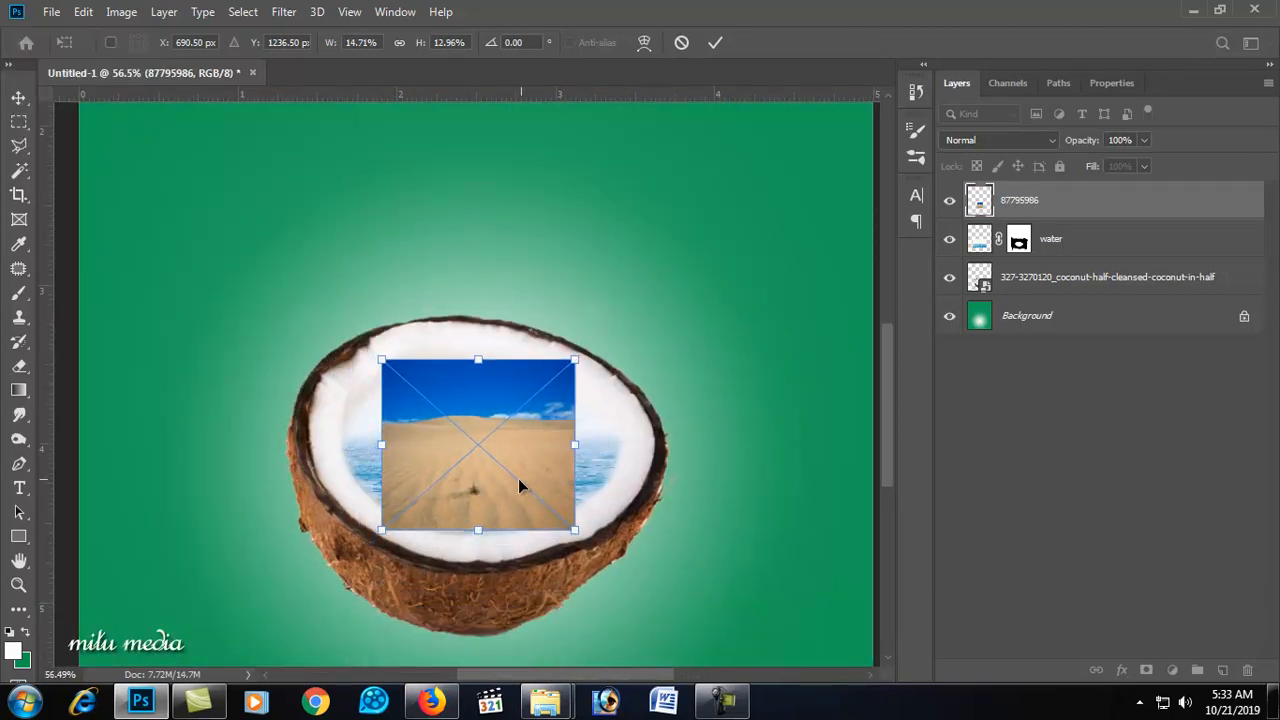
key(Return)
Step: Add a layer mask to the desert layer and brush out its lower-left part
key(b)
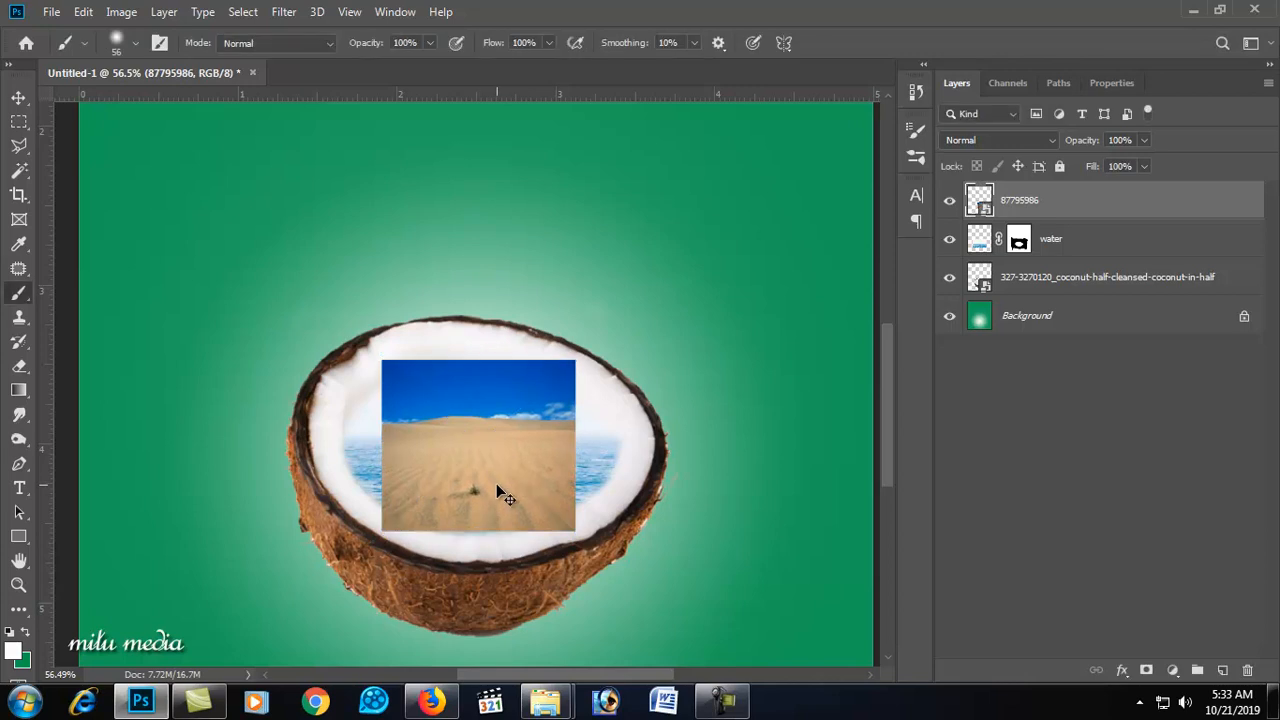
scroll(510, 473, down, 1)
scroll(512, 465, up, 5)
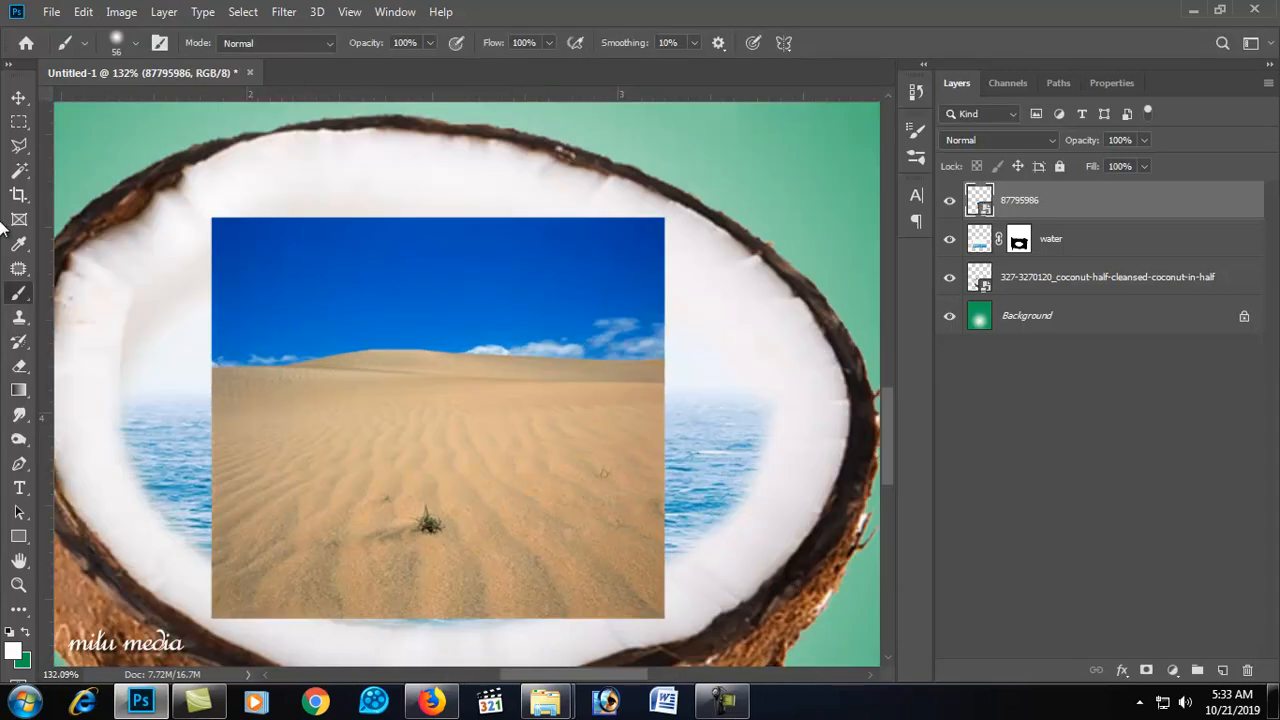
click(1147, 670)
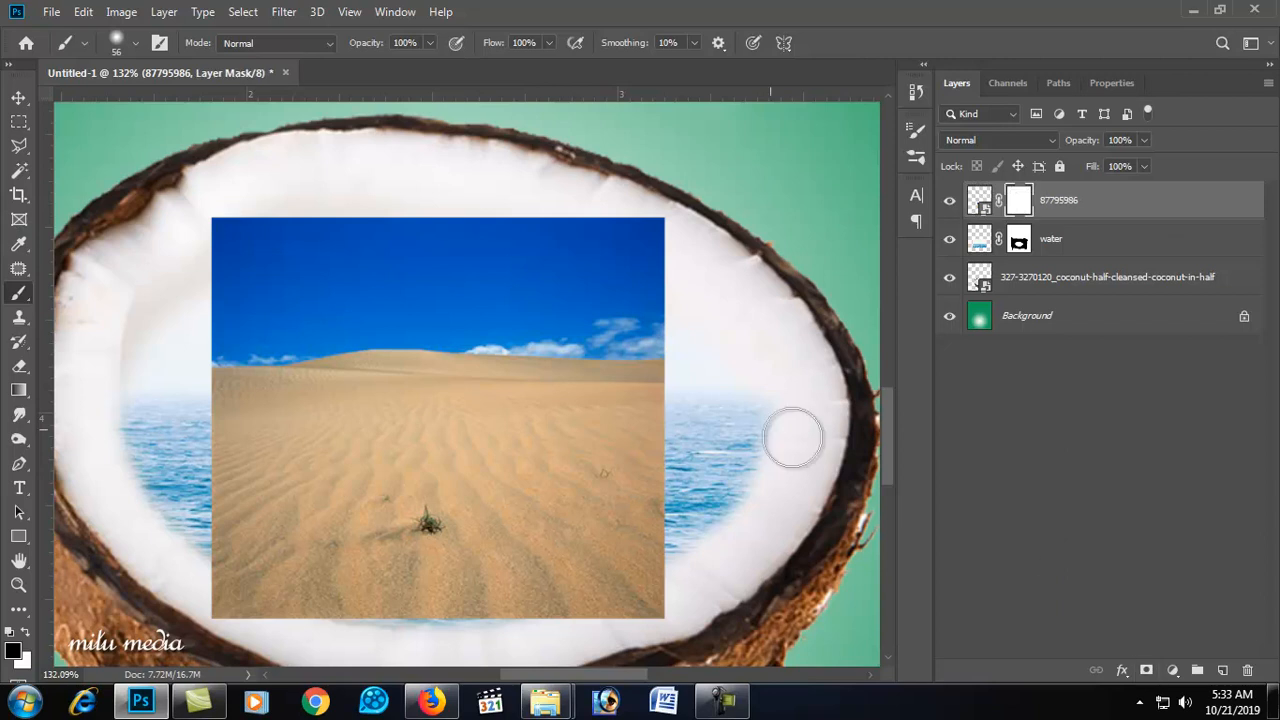
mouse_move(210, 404)
mouse_down()
mouse_move(245, 480)
mouse_move(224, 496)
mouse_move(421, 578)
mouse_move(535, 586)
mouse_move(334, 584)
mouse_move(215, 527)
mouse_move(235, 576)
mouse_move(417, 607)
mouse_move(548, 600)
mouse_move(672, 520)
mouse_move(605, 594)
mouse_move(595, 581)
mouse_move(651, 563)
mouse_move(623, 613)
mouse_move(334, 614)
mouse_move(202, 593)
mouse_move(346, 614)
mouse_up()
Step: Mask the sand's lower edge with another stroke and undo it
right_click(490, 333)
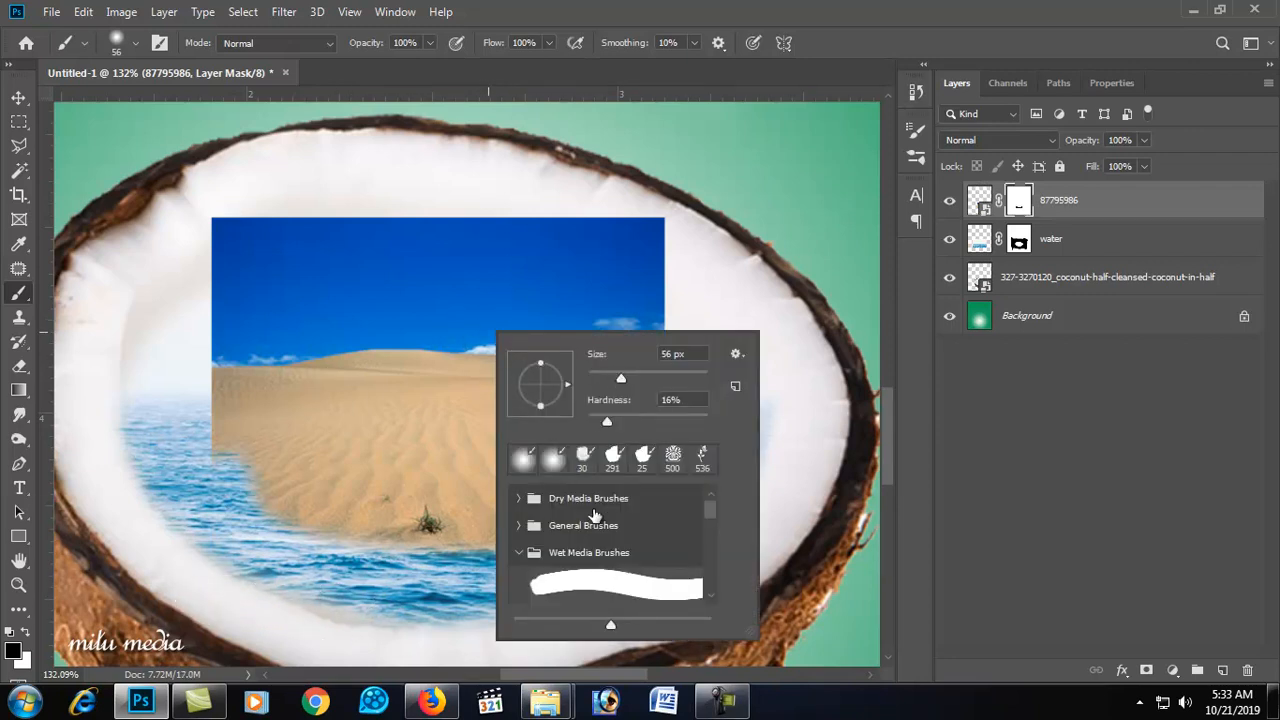
mouse_move(180, 426)
mouse_down()
mouse_move(214, 487)
mouse_move(271, 529)
mouse_move(334, 541)
mouse_move(548, 553)
mouse_move(655, 499)
mouse_up()
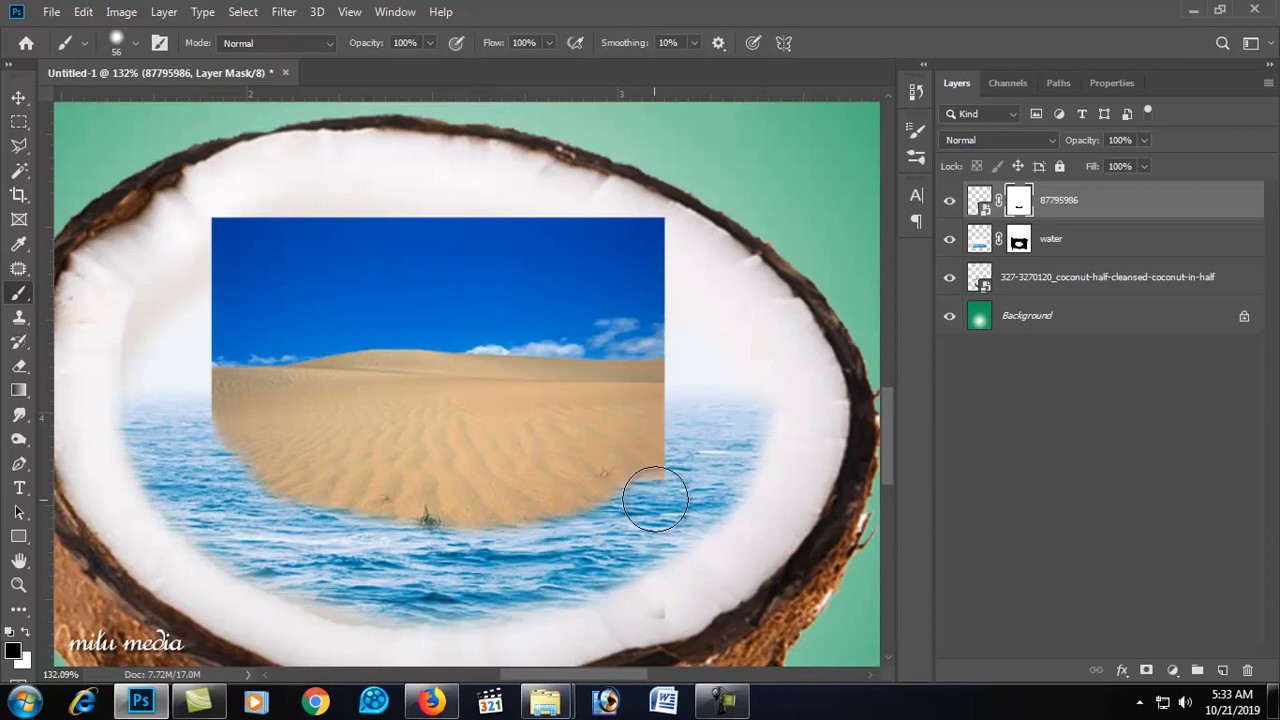
key(ctrl+z)
Step: Set the brush hardness to 0% and mask the desert's edges so the sand becomes an island in the sea
right_click(654, 452)
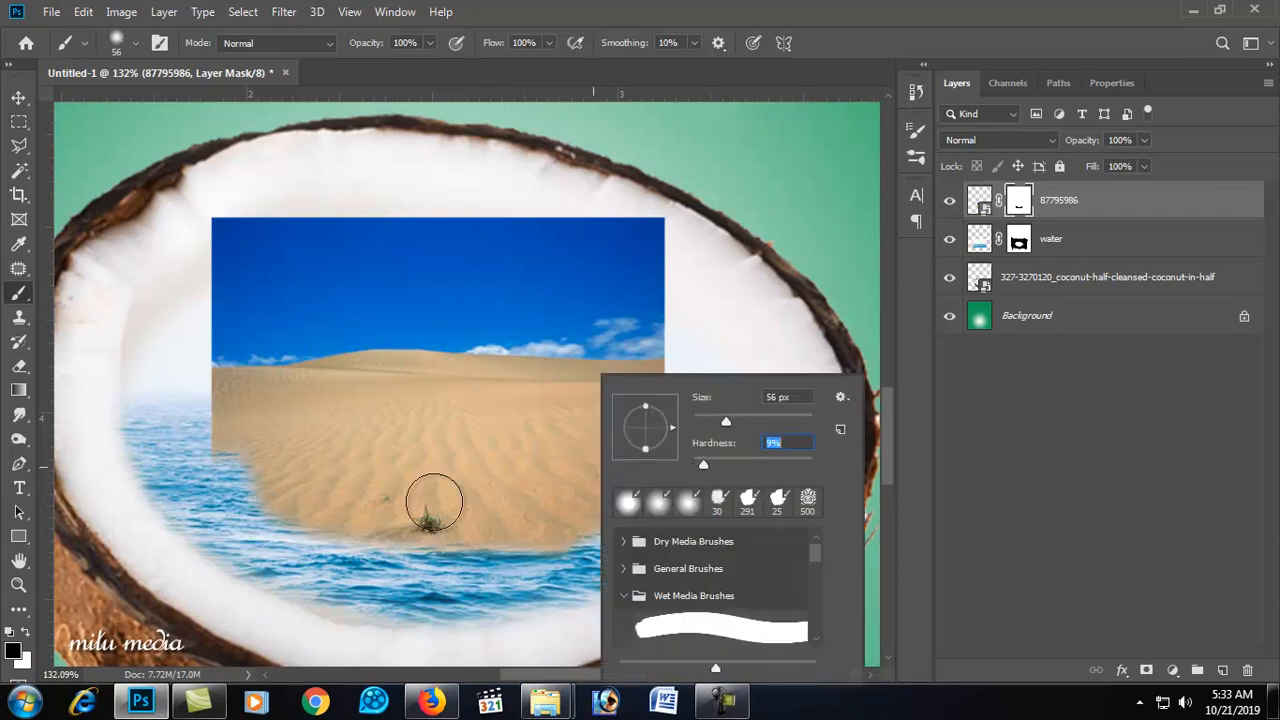
key(Return)
mouse_move(286, 543)
mouse_down()
mouse_move(507, 562)
mouse_move(611, 531)
mouse_move(653, 472)
mouse_move(646, 373)
mouse_up()
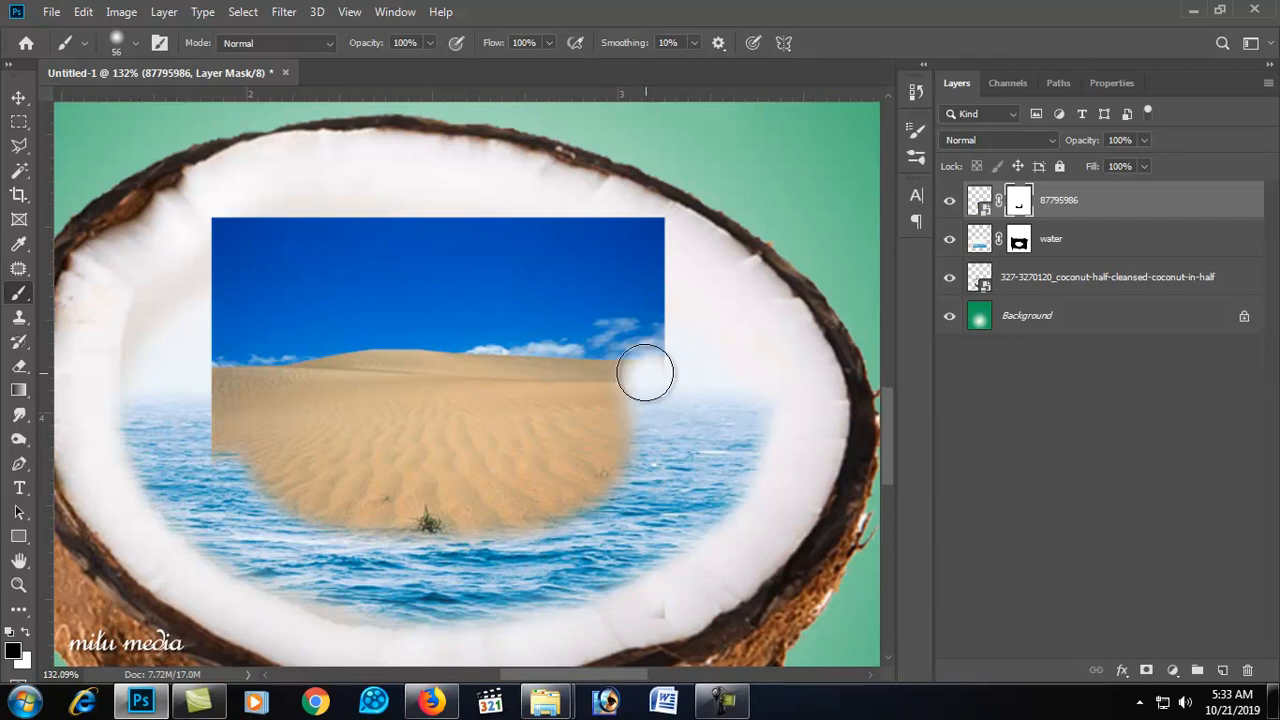
key(ctrl+z)
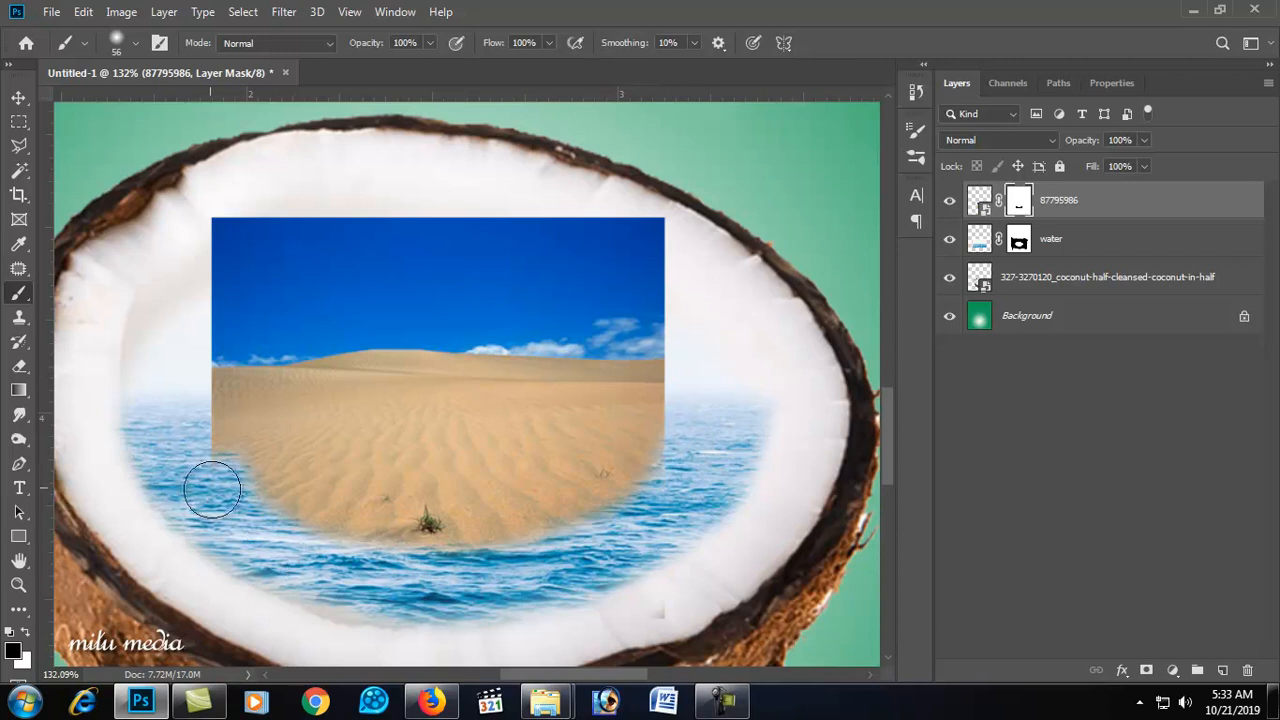
drag(358, 556, 661, 530)
mouse_move(589, 358)
mouse_down()
mouse_move(336, 362)
mouse_move(201, 420)
mouse_move(249, 388)
mouse_move(451, 369)
mouse_move(608, 386)
mouse_move(694, 415)
mouse_move(581, 328)
mouse_move(351, 326)
mouse_move(201, 368)
mouse_move(290, 332)
mouse_move(559, 326)
mouse_move(685, 351)
mouse_move(556, 313)
mouse_move(293, 308)
mouse_move(214, 333)
mouse_move(284, 305)
mouse_move(517, 292)
mouse_move(682, 328)
mouse_move(500, 287)
mouse_move(203, 310)
mouse_move(288, 277)
mouse_move(578, 269)
mouse_move(730, 308)
mouse_move(539, 260)
mouse_move(241, 265)
mouse_move(192, 287)
mouse_move(281, 255)
mouse_move(576, 268)
mouse_move(718, 306)
mouse_move(594, 250)
mouse_move(209, 254)
mouse_move(449, 220)
mouse_move(650, 246)
mouse_move(649, 231)
mouse_move(300, 213)
mouse_move(186, 237)
mouse_up()
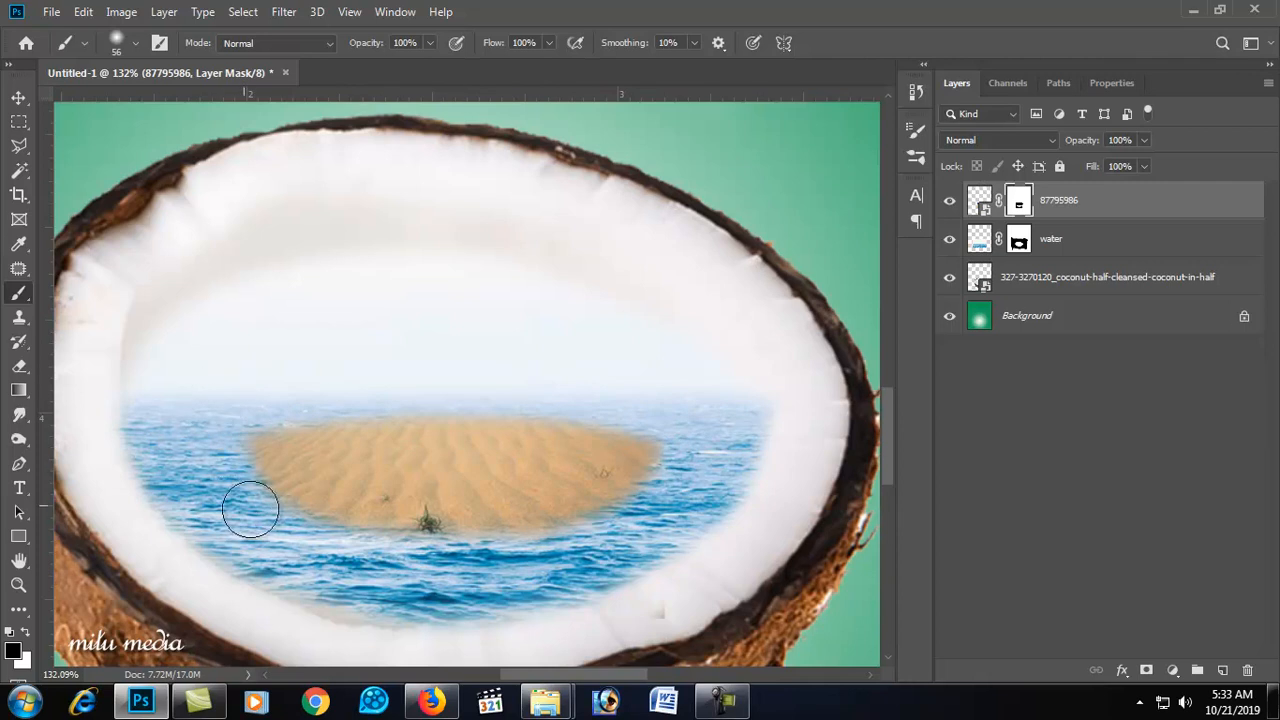
drag(703, 466, 564, 527)
alt+click(532, 513)
alt+click(534, 508)
alt+click(548, 485)
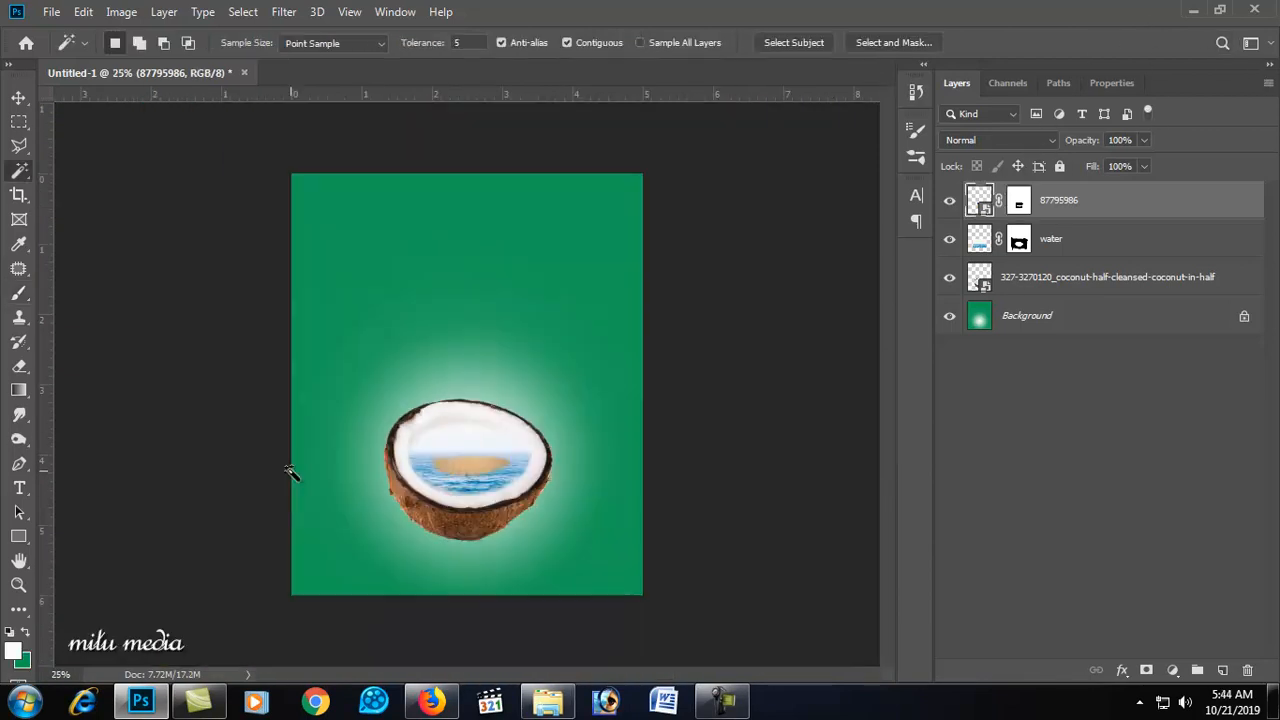
Step: Place the tall palm tree image and scale it down over the coconut's right side
drag(289, 471, 294, 470)
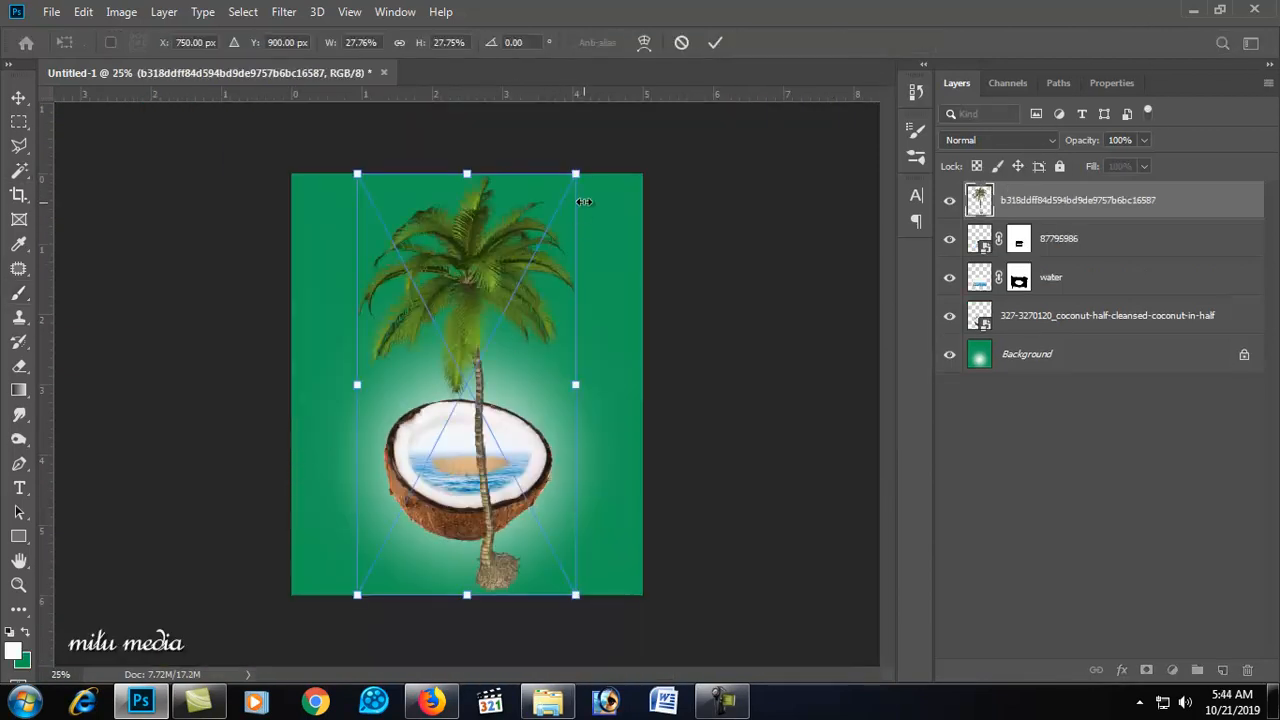
drag(579, 176, 556, 352)
key(Return)
Step: Move the palm tree so its trunk base rests on the right end of the sand island
key(w)
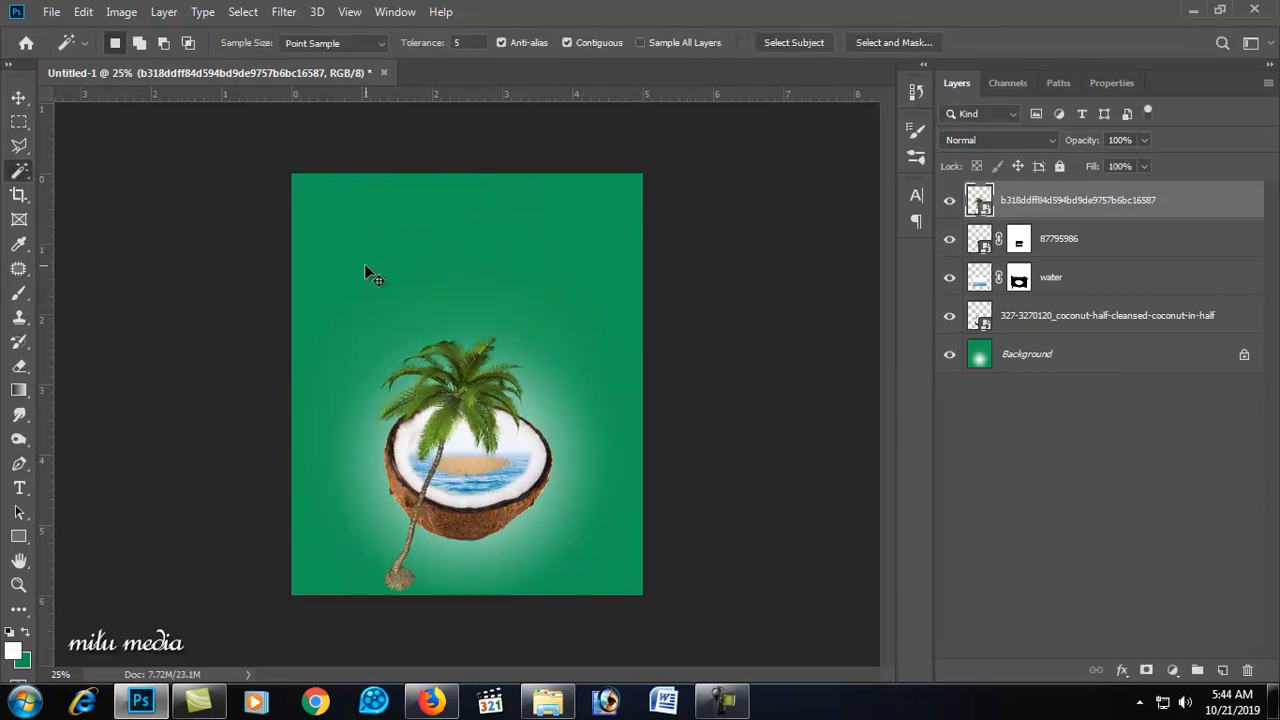
click(20, 100)
drag(451, 384, 527, 330)
click(462, 390)
drag(469, 384, 558, 277)
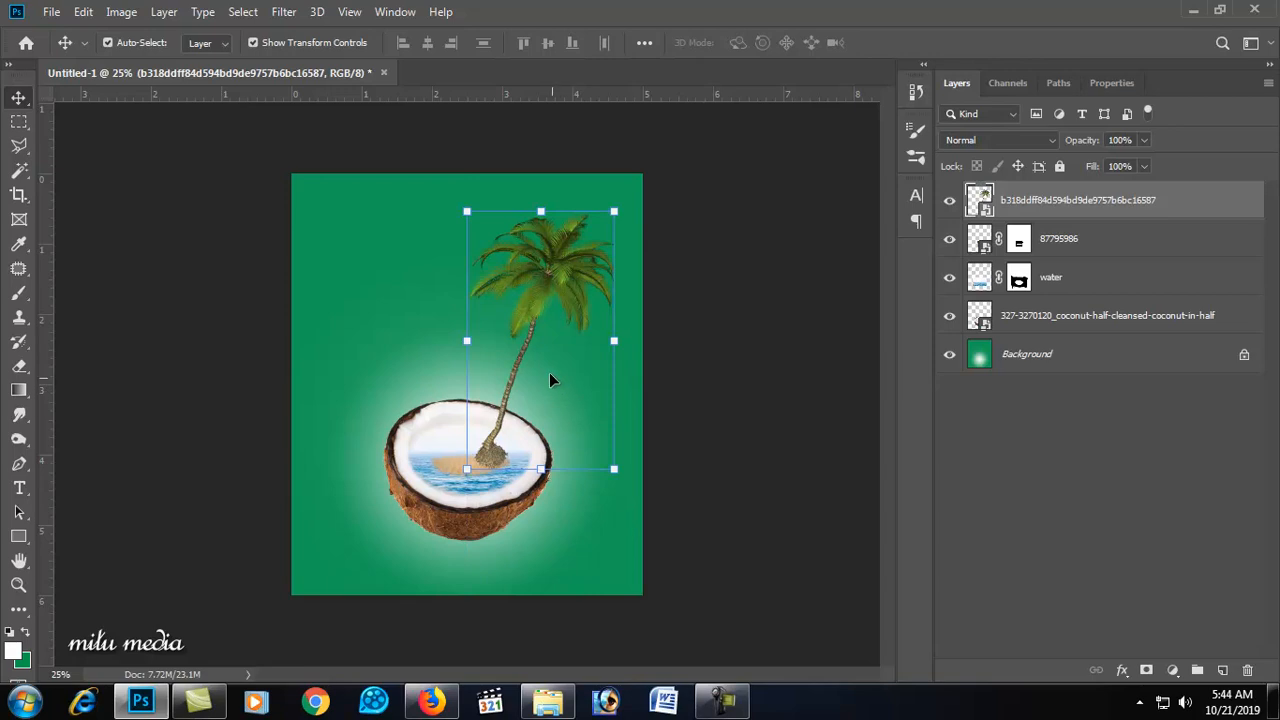
drag(495, 387, 497, 389)
click(509, 370)
click(521, 326)
drag(544, 285, 546, 300)
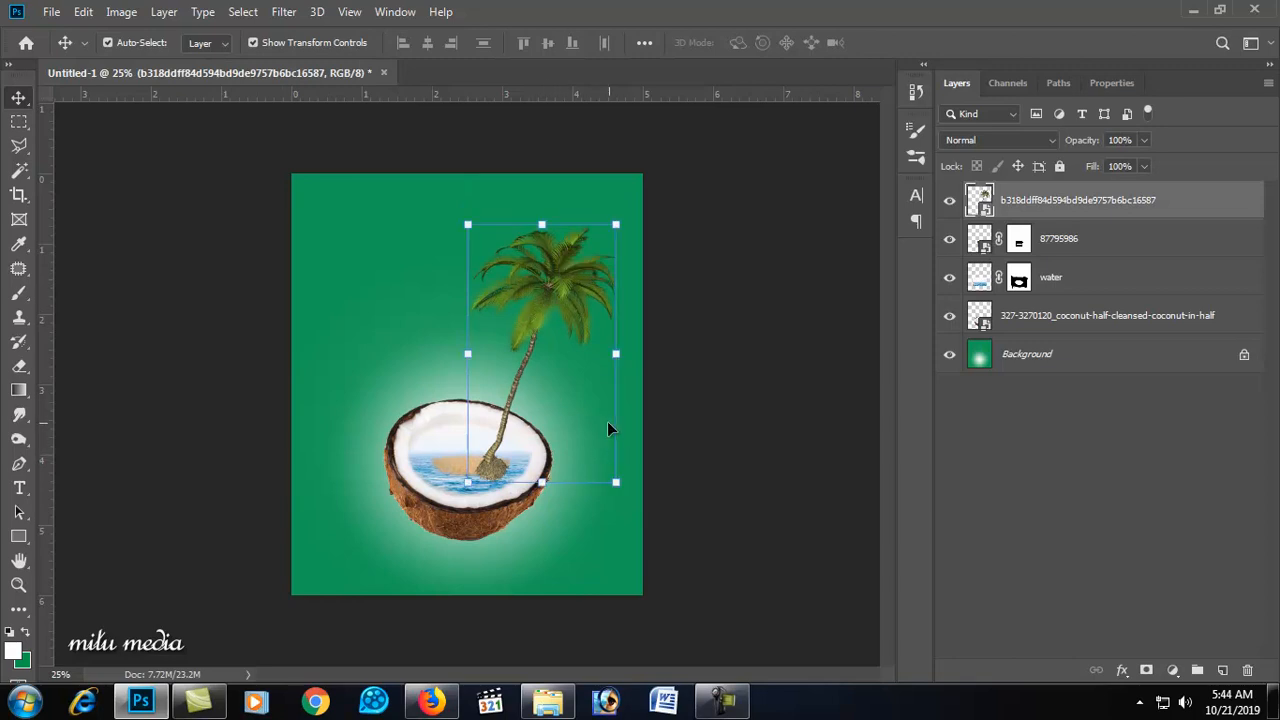
right_click(550, 289)
click(547, 296)
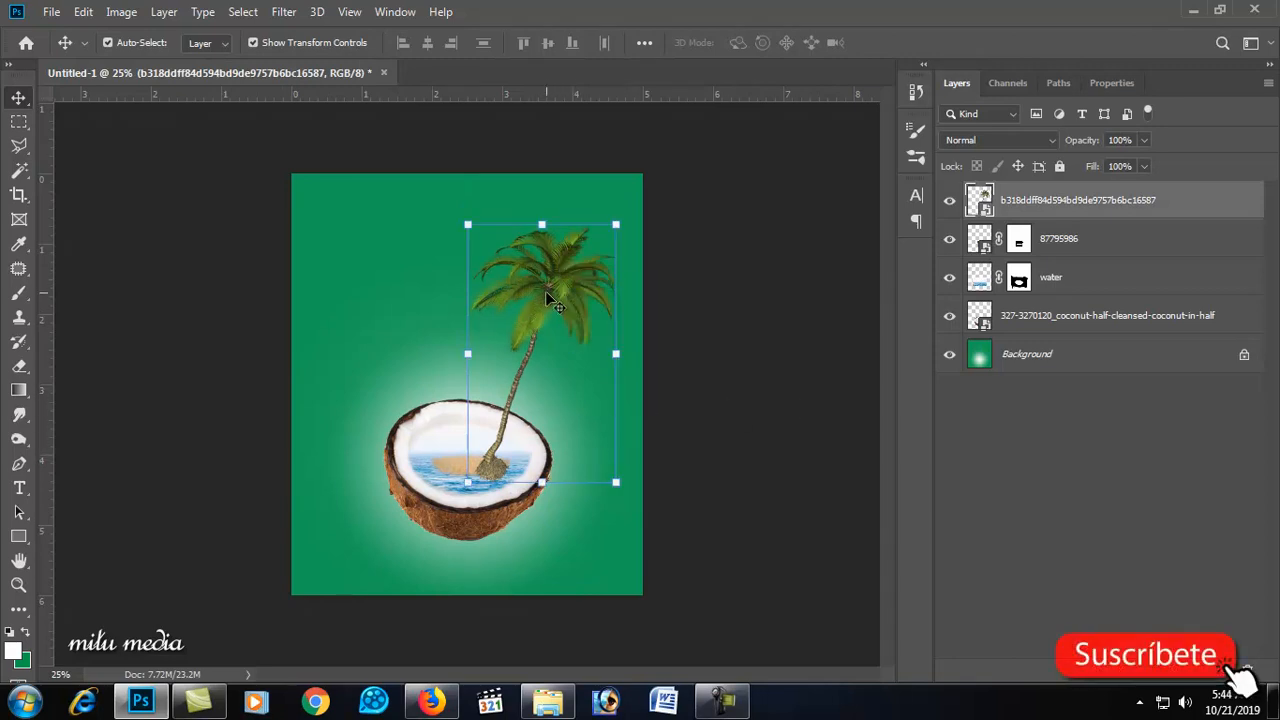
Step: Warp the palm tree to curve its trunk
key(ctrl+t)
right_click(545, 290)
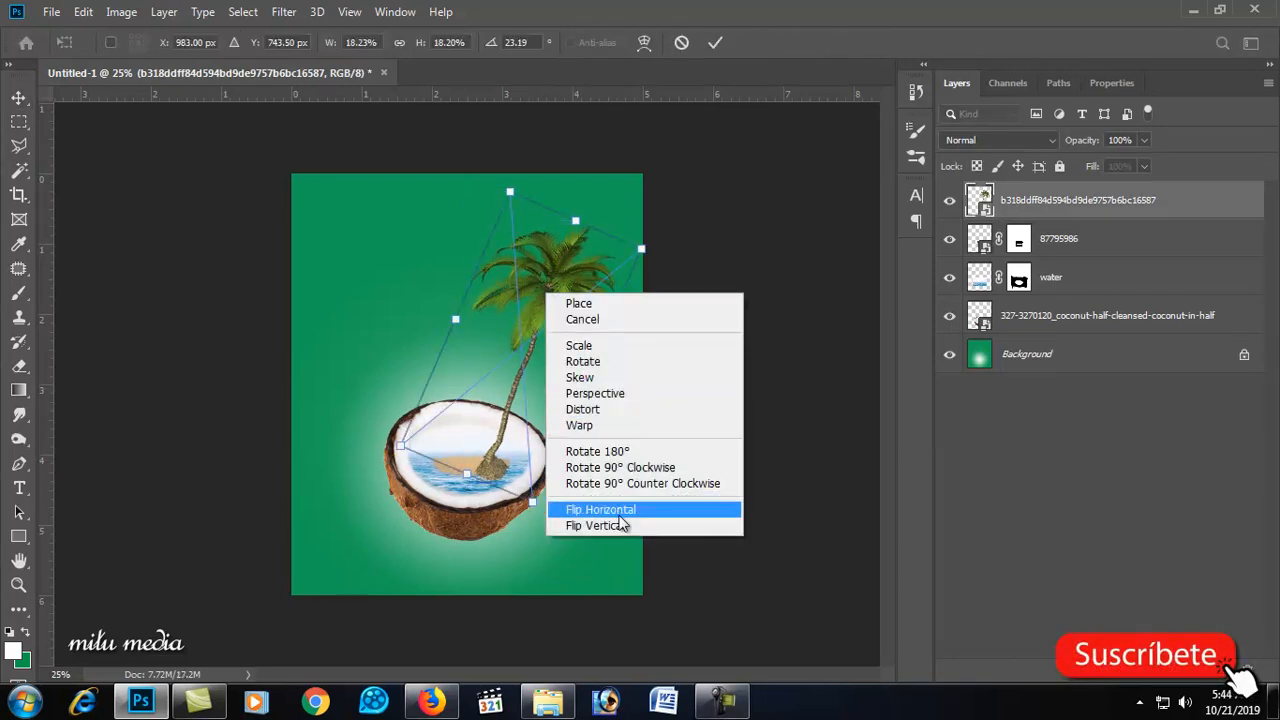
click(617, 425)
drag(439, 363, 504, 466)
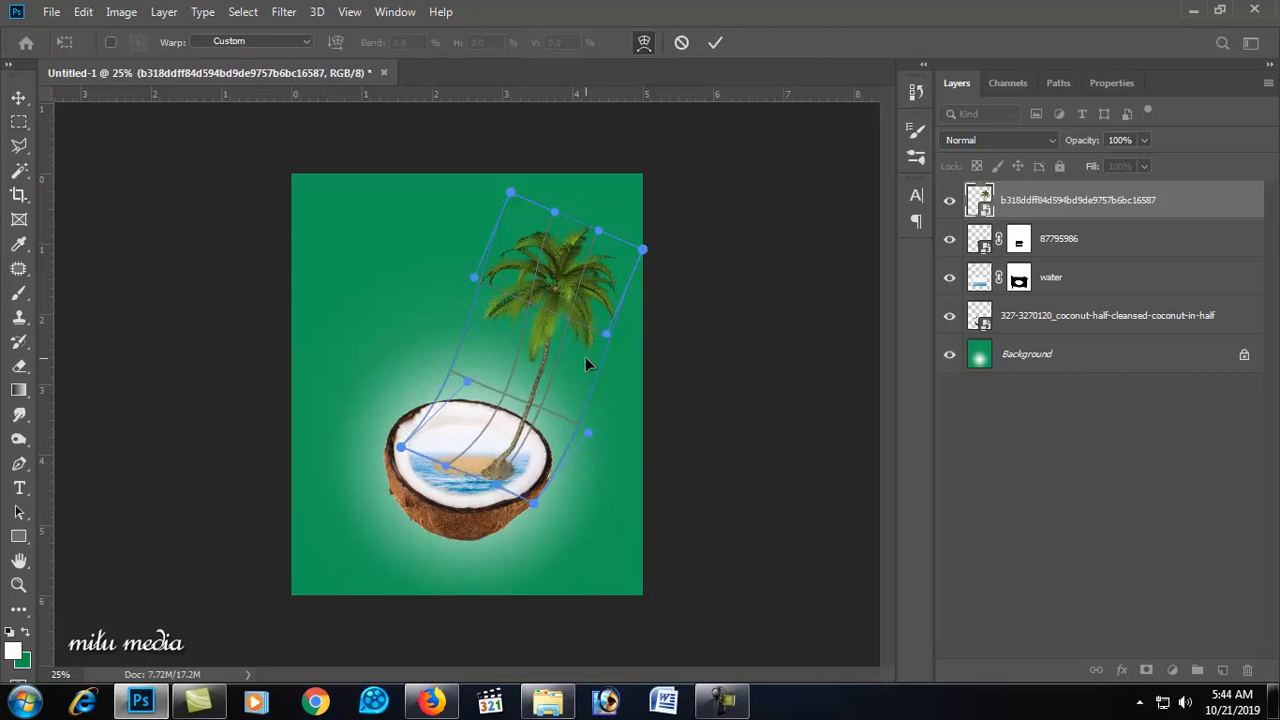
key(Return)
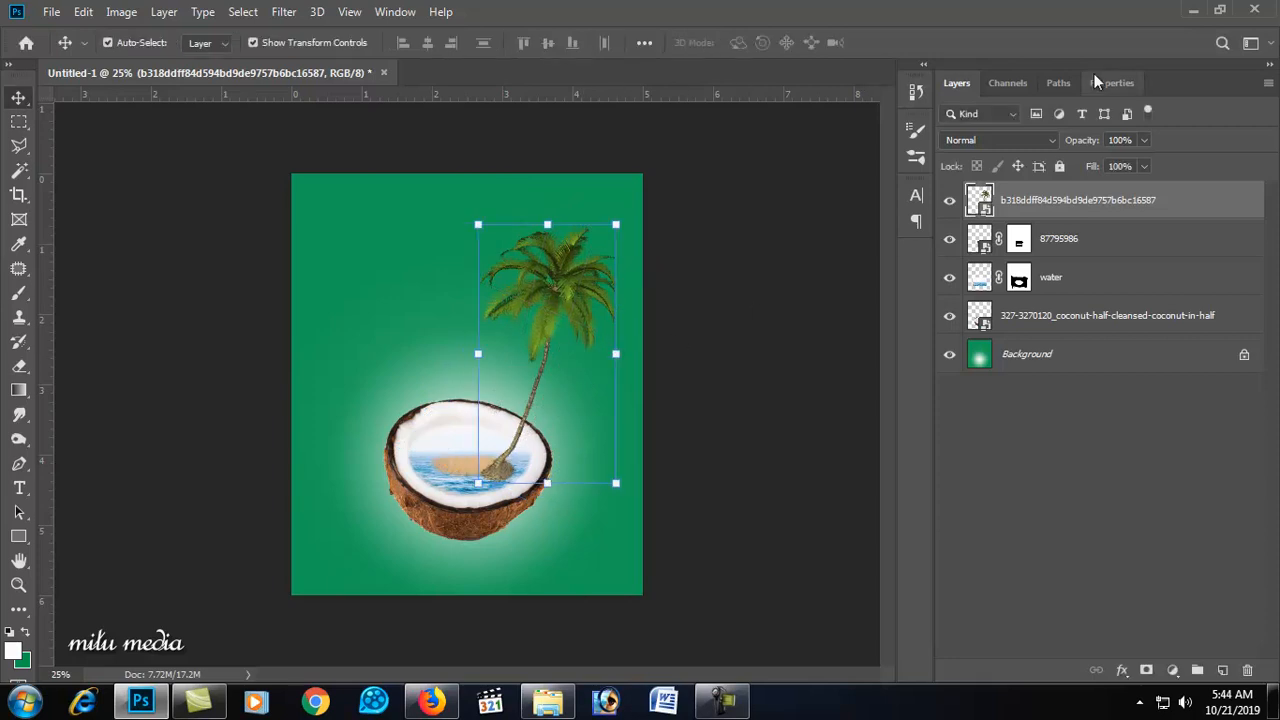
Step: Place the 33882-3-jungle-tree image and scale it to about 8% on the sand island
click(1192, 12)
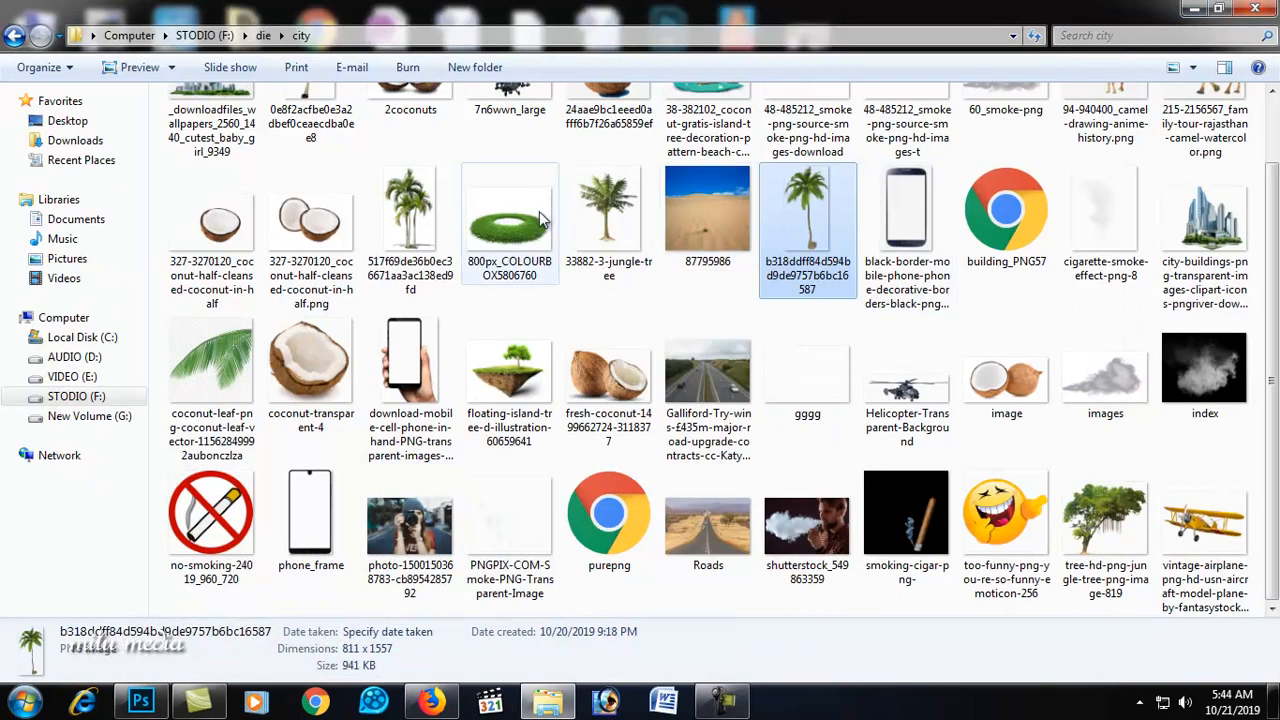
drag(578, 248, 303, 439)
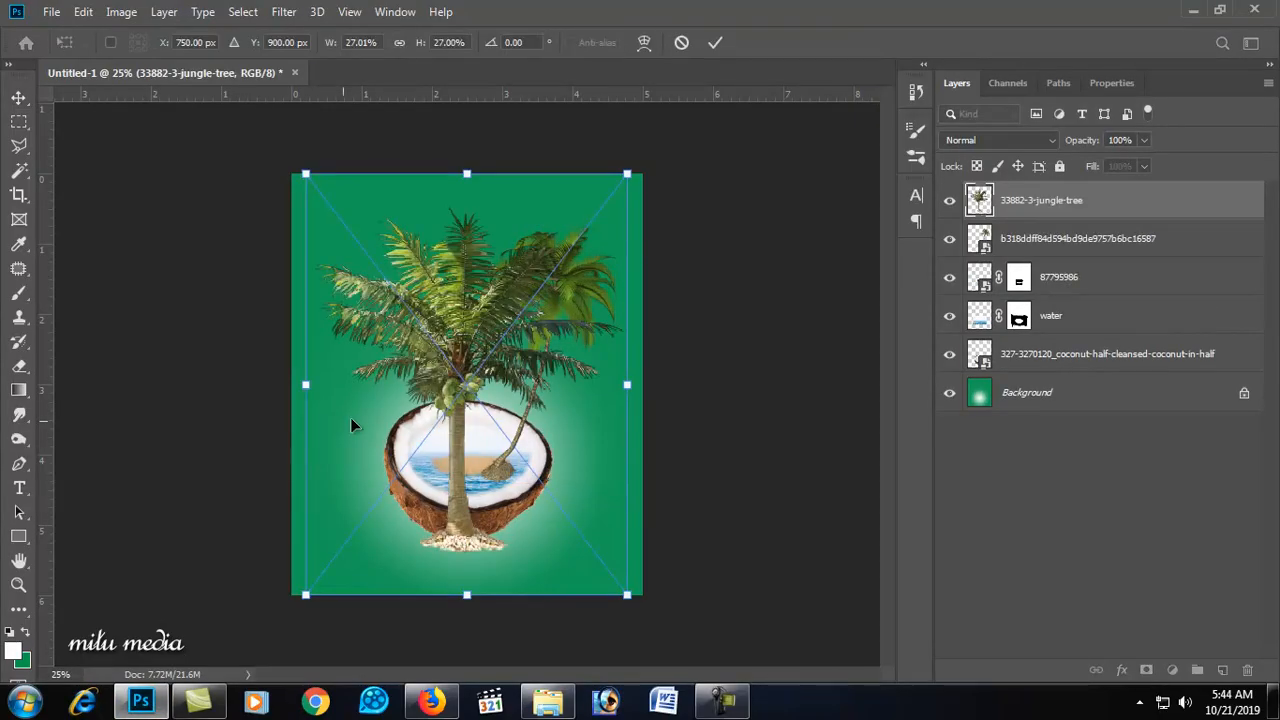
drag(628, 176, 475, 393)
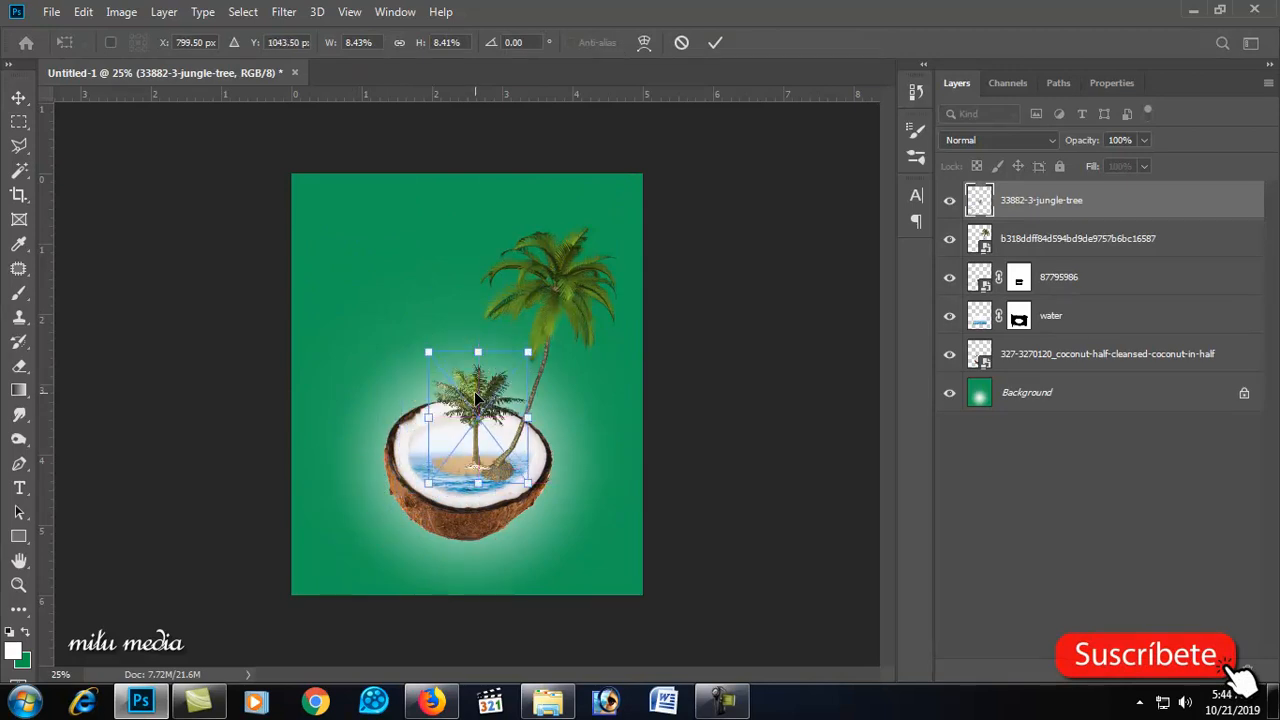
key(Return)
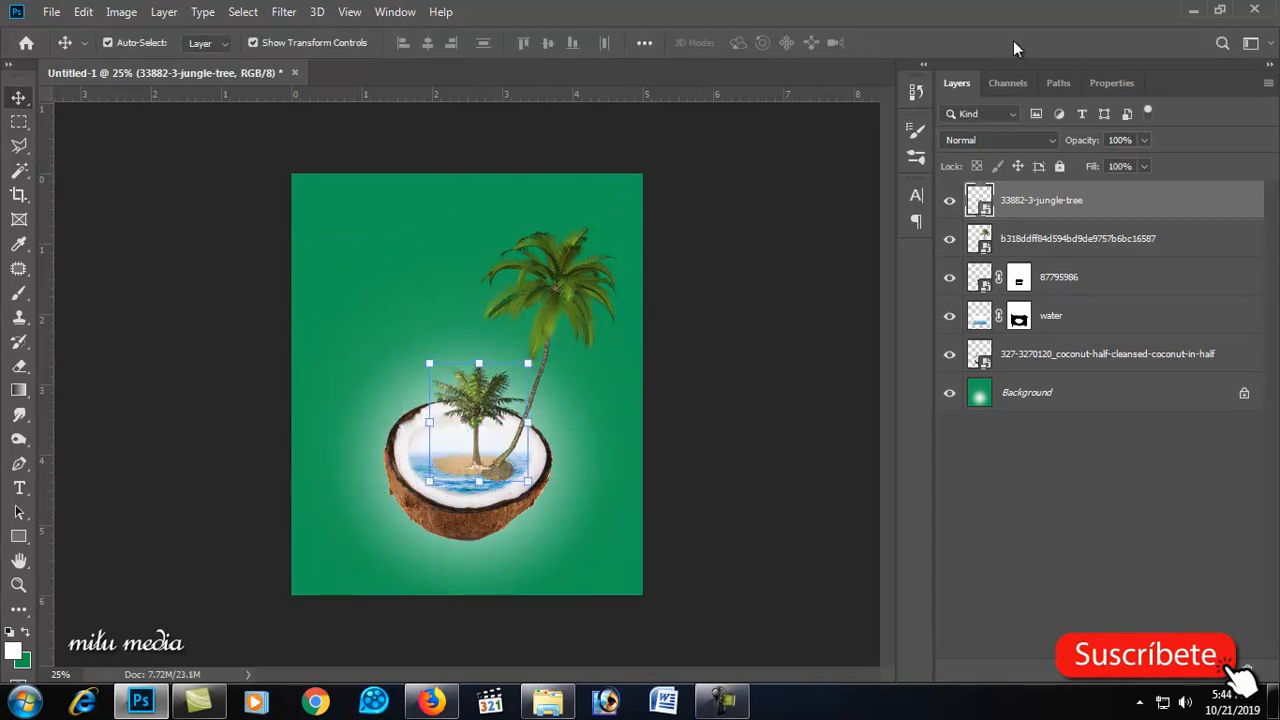
Step: Place the 0e8f2acfbe palm tree image and scale it to about 42% over the coconut's left side
click(1192, 10)
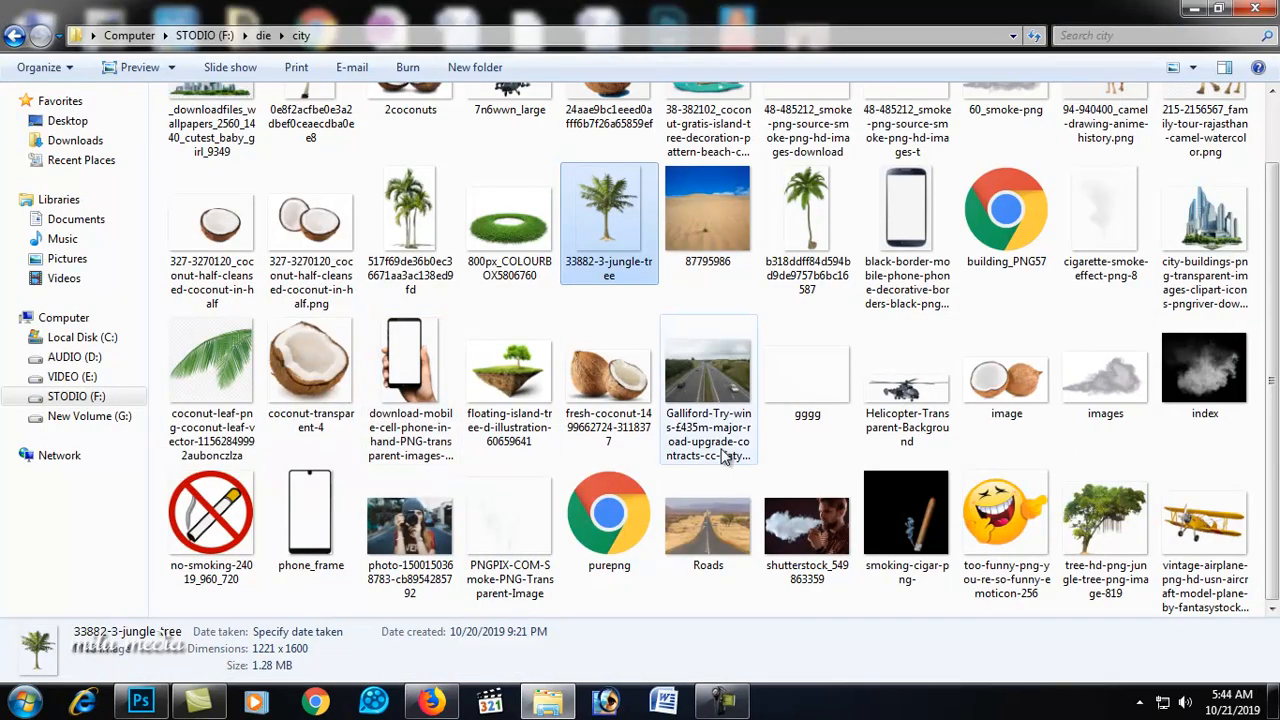
scroll(968, 417, up, 1)
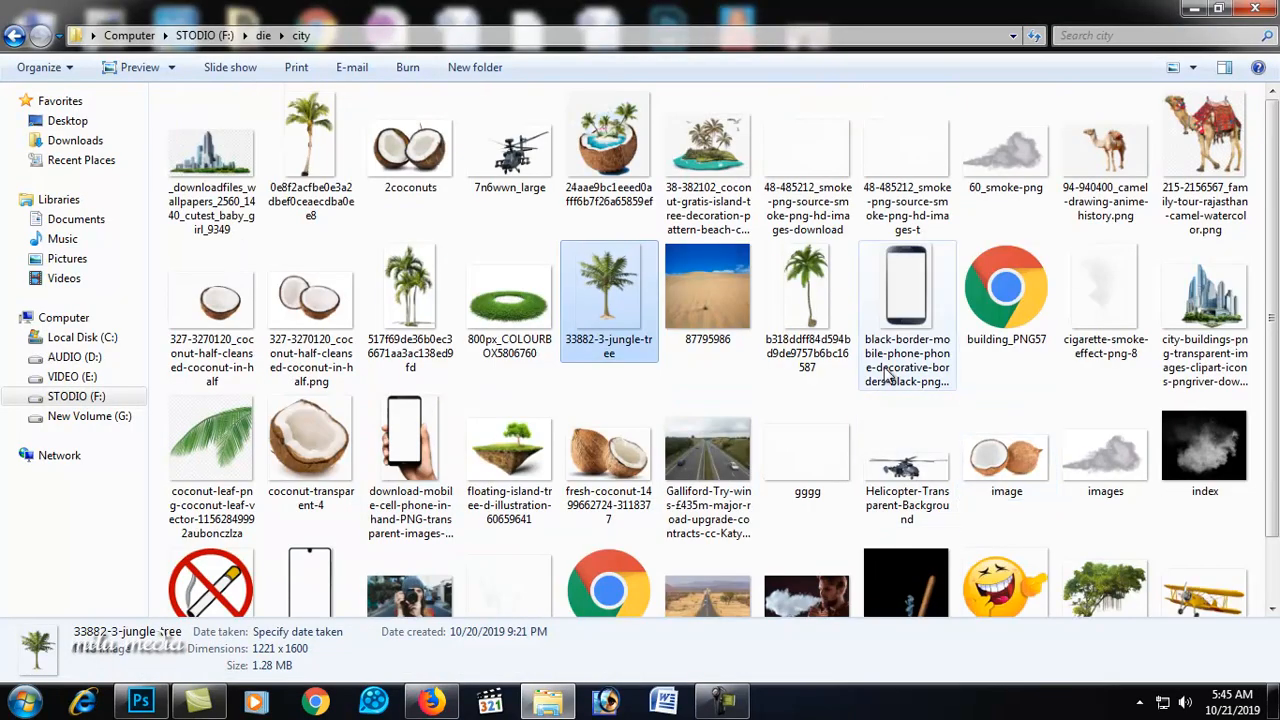
drag(310, 150, 313, 387)
key(Return)
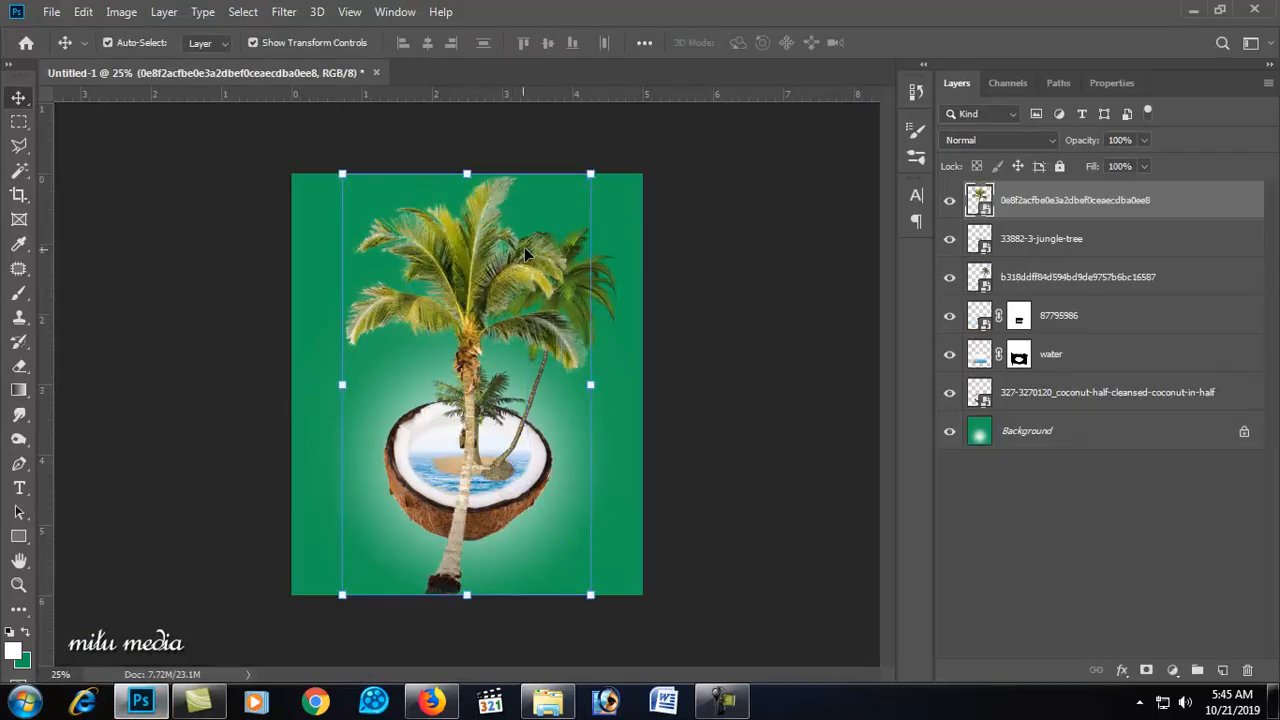
drag(592, 176, 480, 362)
drag(418, 416, 429, 276)
Step: Flip the new palm tree horizontally
right_click(429, 277)
click(489, 493)
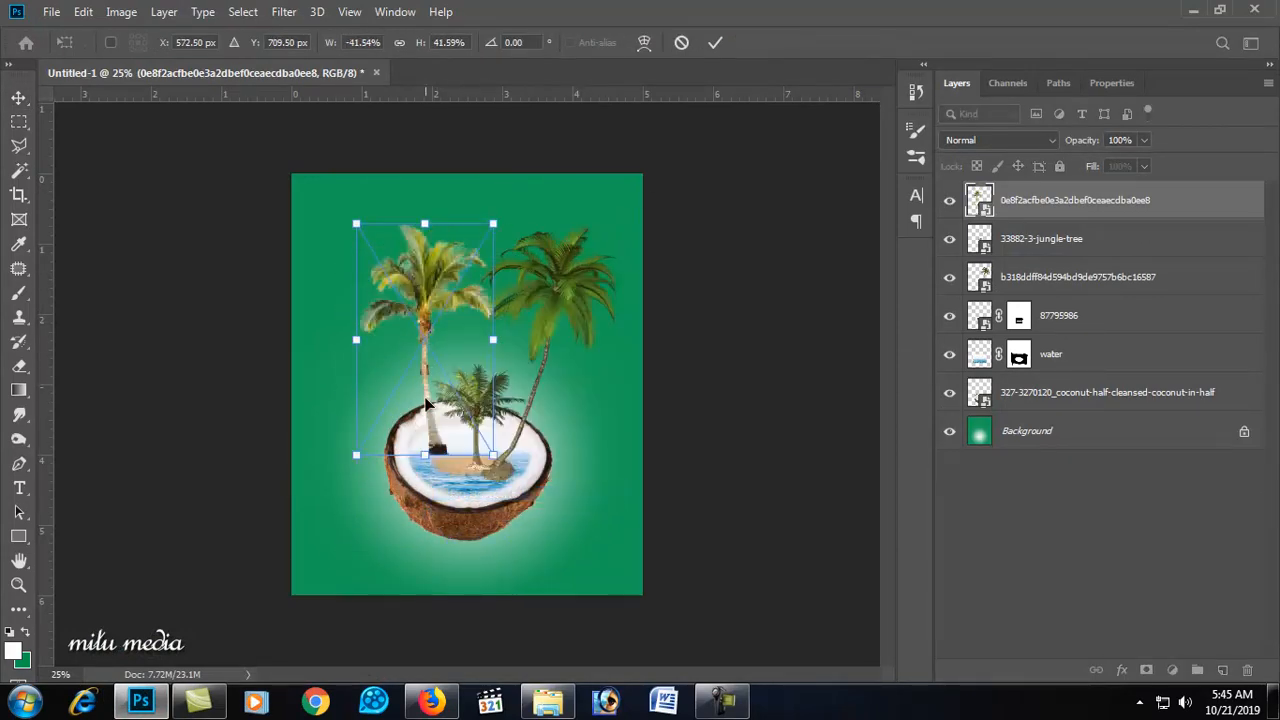
key(Return)
Step: Rotate the left palm tree about -10° and move it so its trunk sits on the island's left
drag(441, 448, 447, 463)
drag(520, 236, 501, 225)
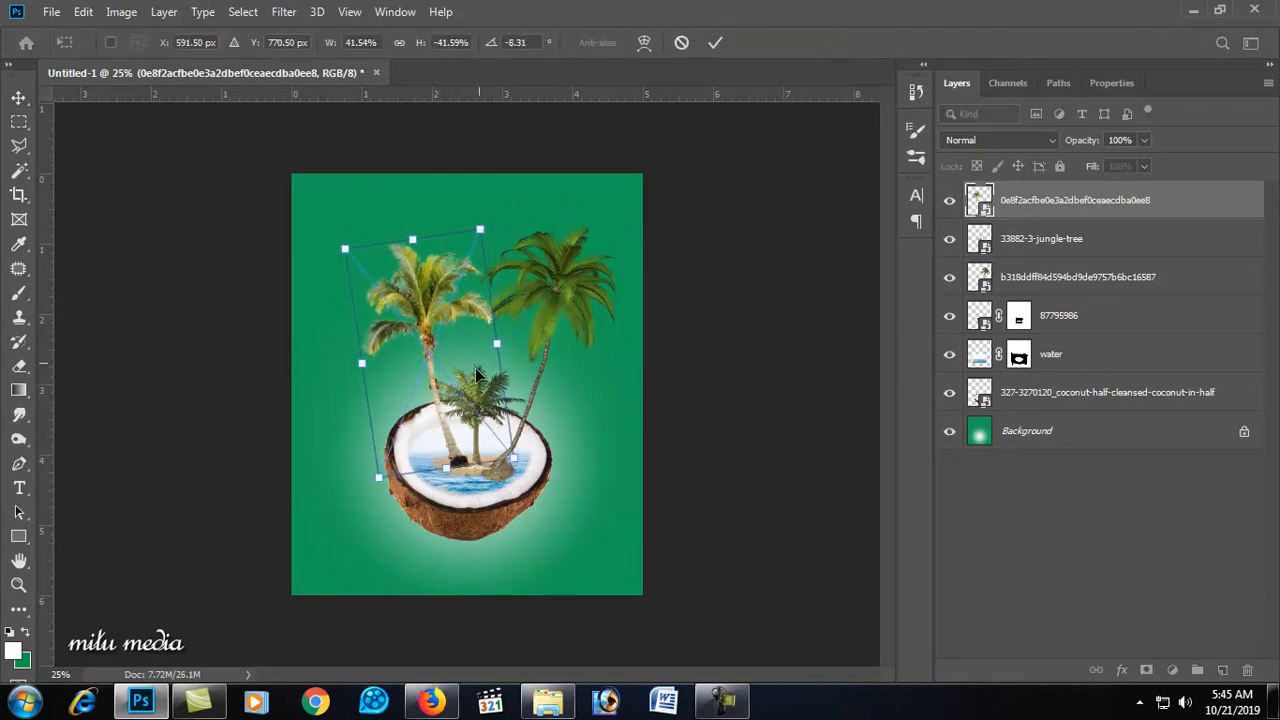
key(Return)
mouse_move(453, 447)
mouse_down()
mouse_move(434, 455)
mouse_move(445, 455)
mouse_up()
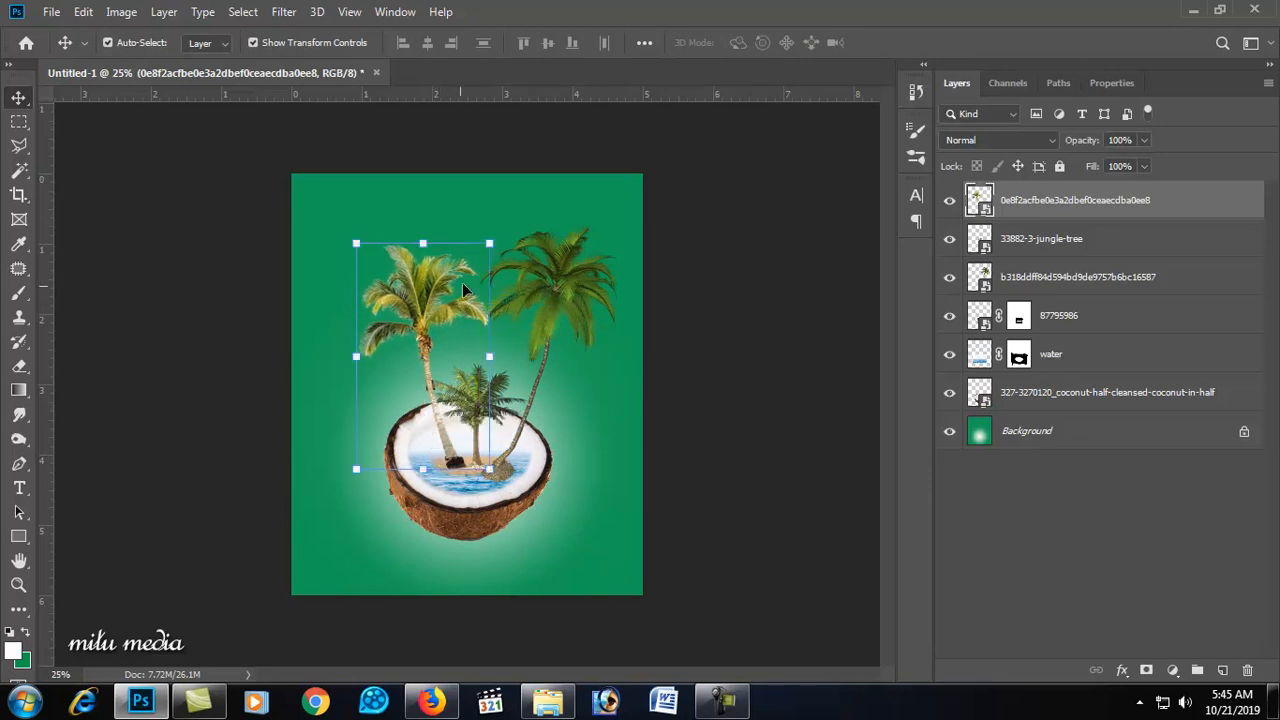
drag(503, 234, 477, 221)
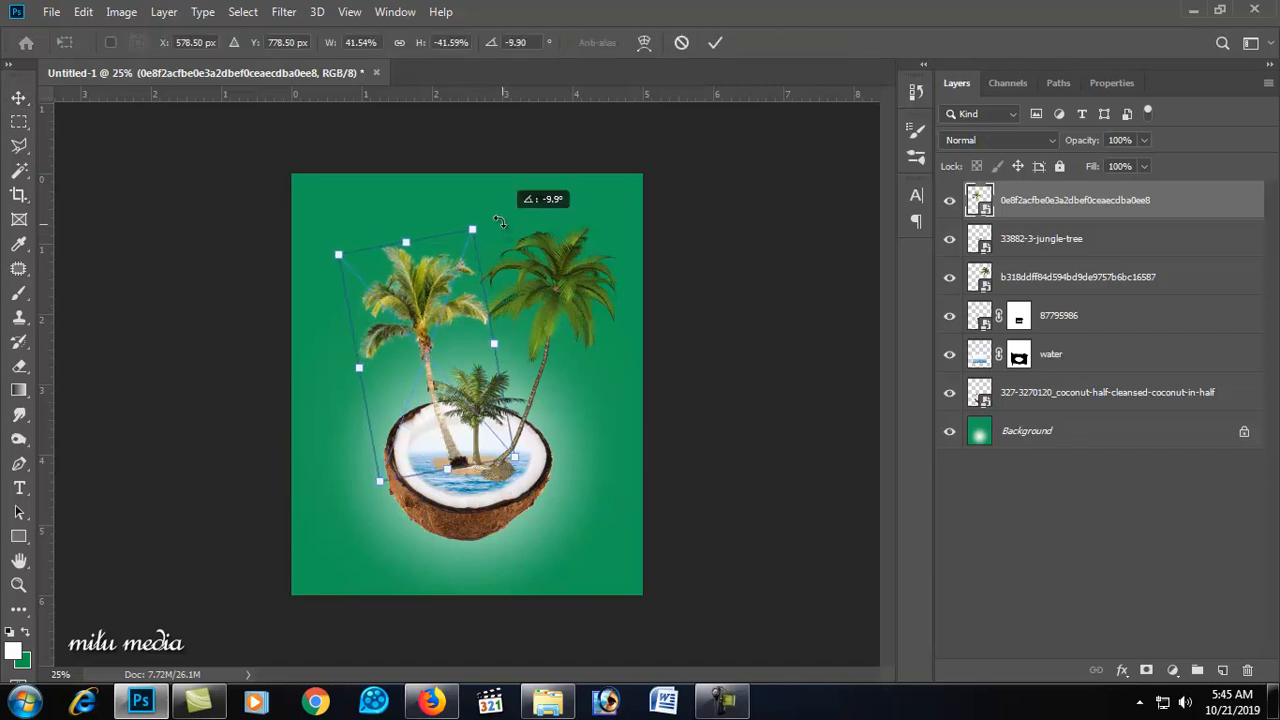
drag(440, 428, 421, 428)
key(Return)
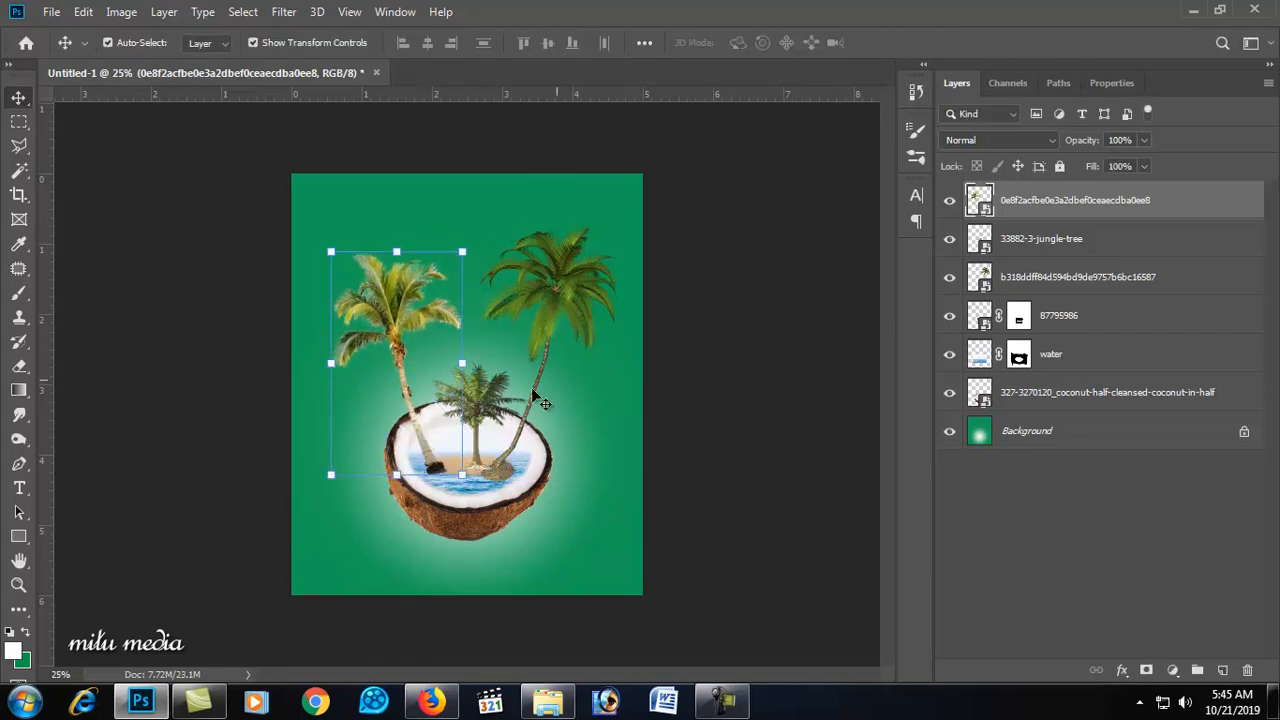
click(1194, 10)
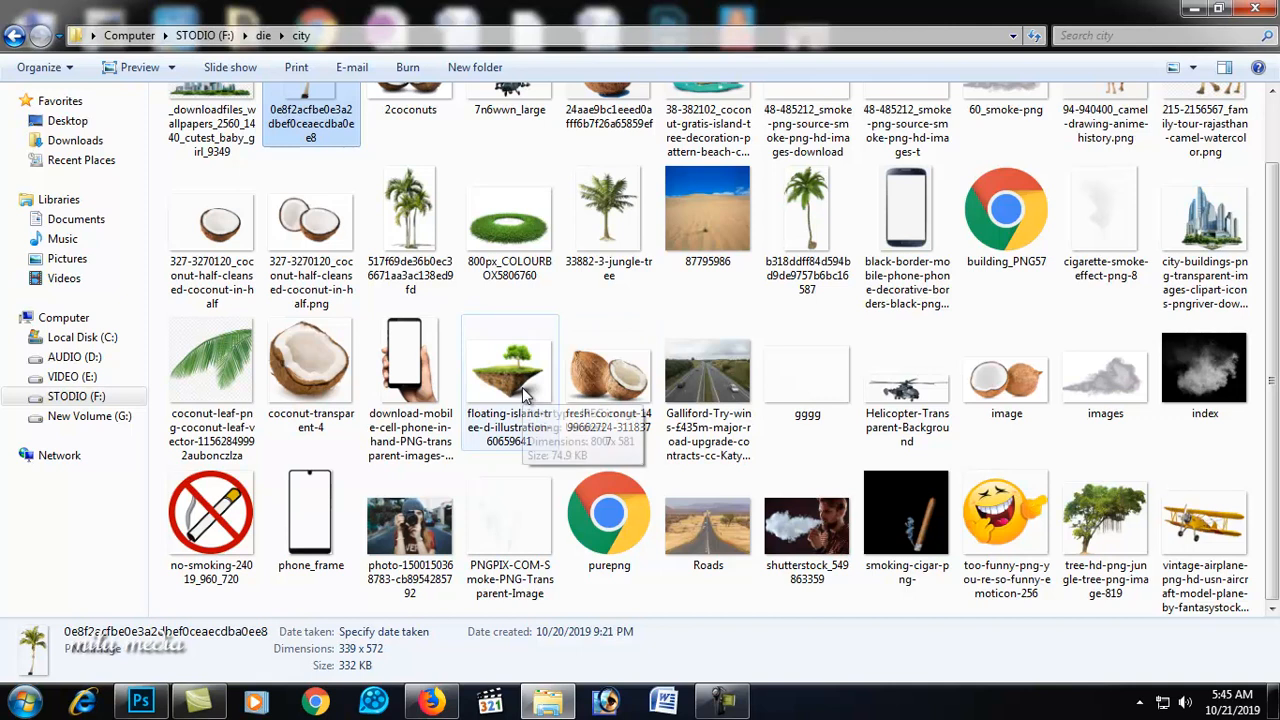
scroll(812, 373, up, 1)
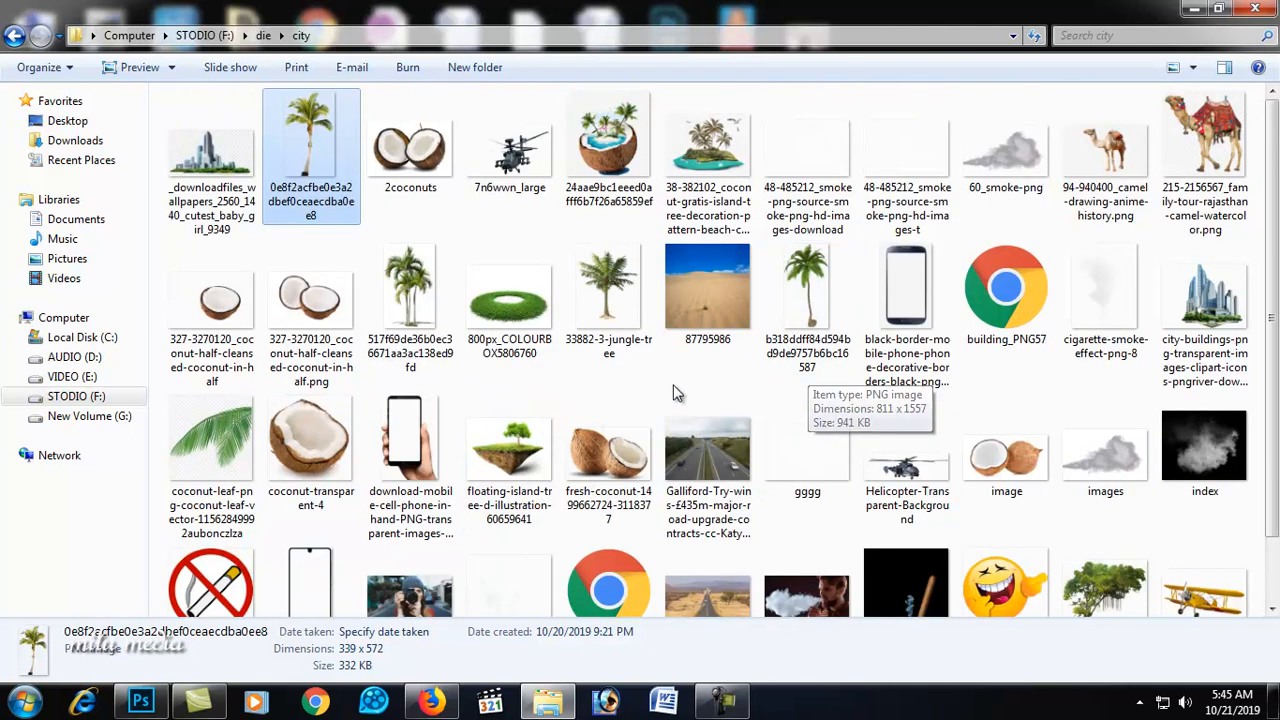
scroll(800, 368, down, 1)
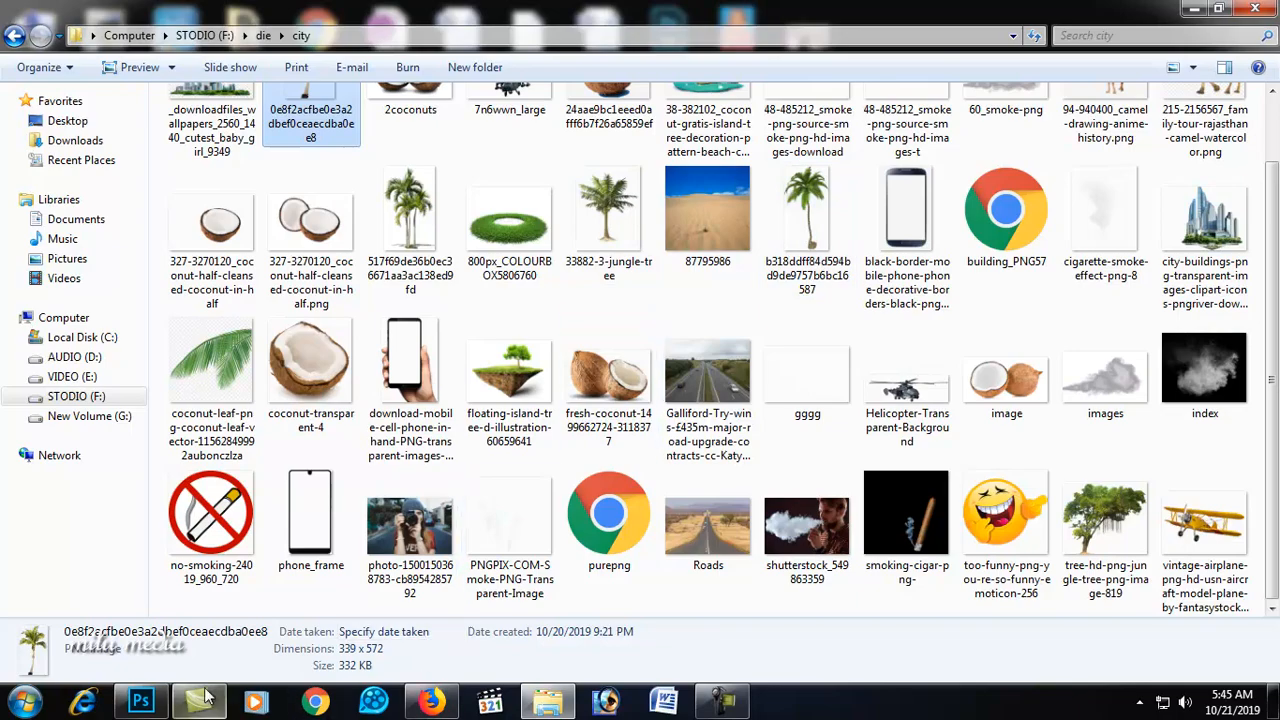
click(140, 700)
Step: Add a layer mask to the left palm tree and paint away the base of its trunk over the water
drag(469, 455, 424, 412)
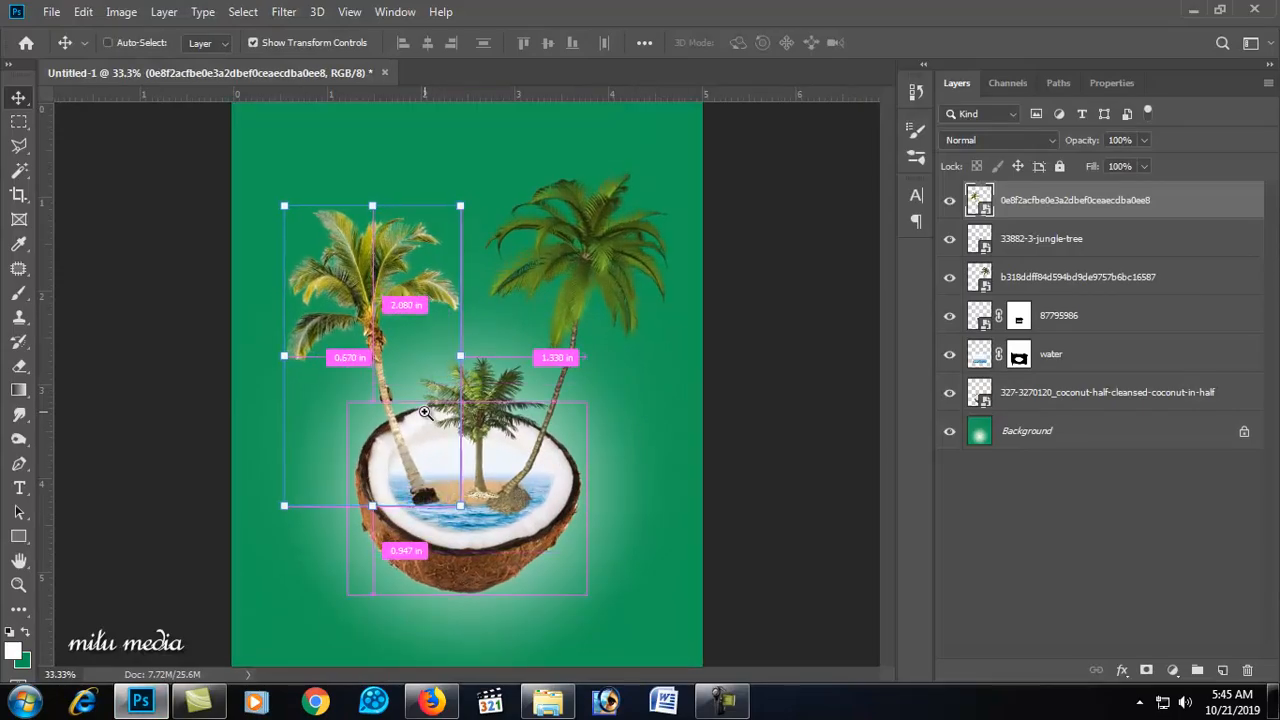
ctrl+click(424, 412)
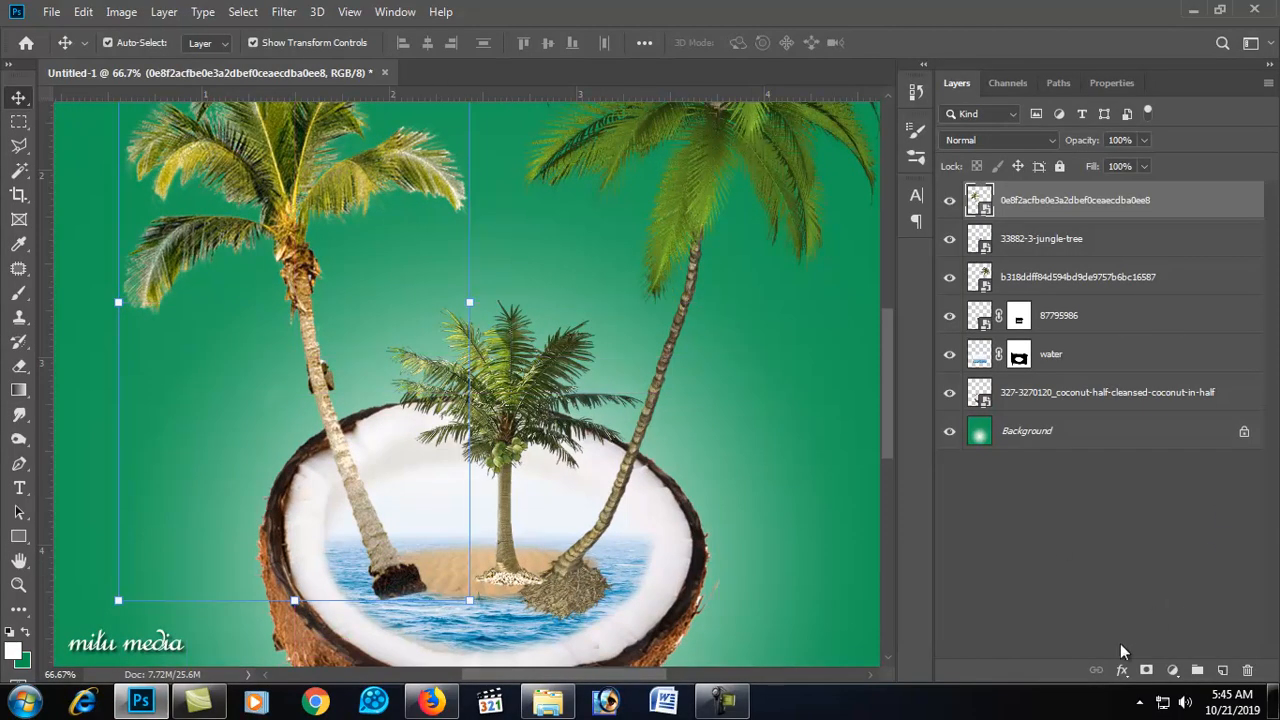
click(1145, 670)
click(19, 297)
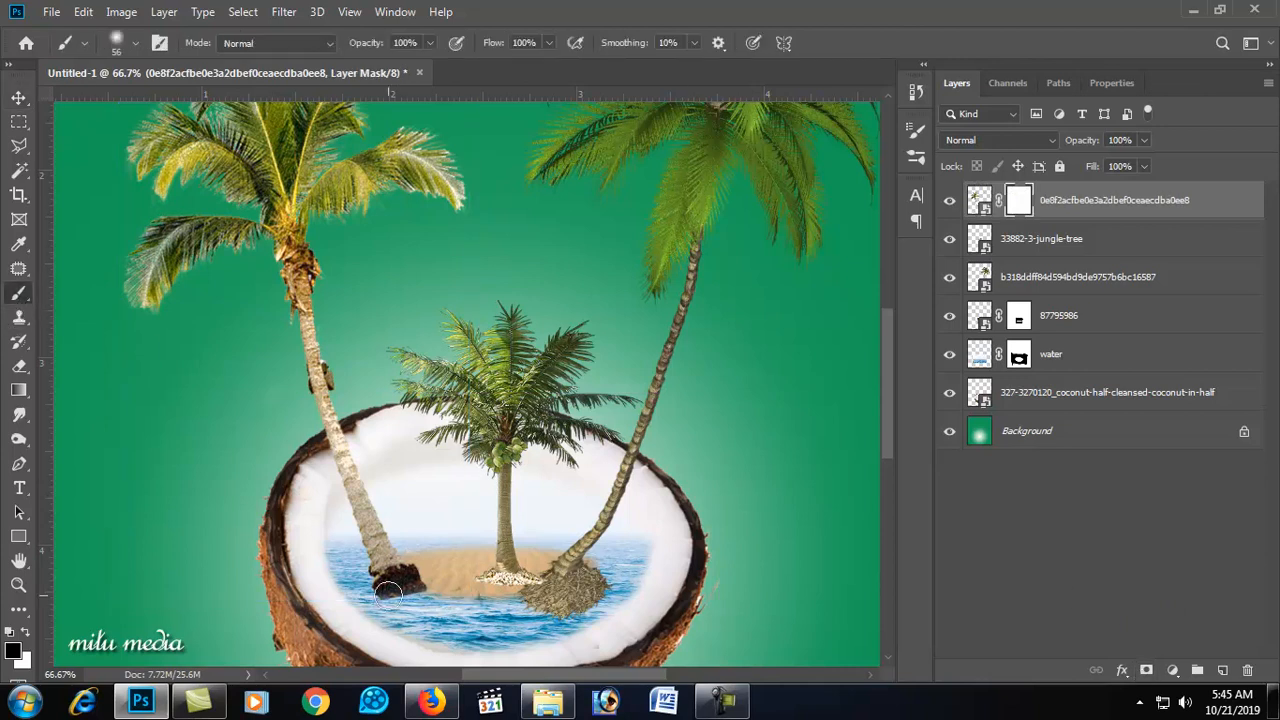
mouse_move(367, 577)
mouse_down()
mouse_move(440, 588)
mouse_move(400, 588)
mouse_up()
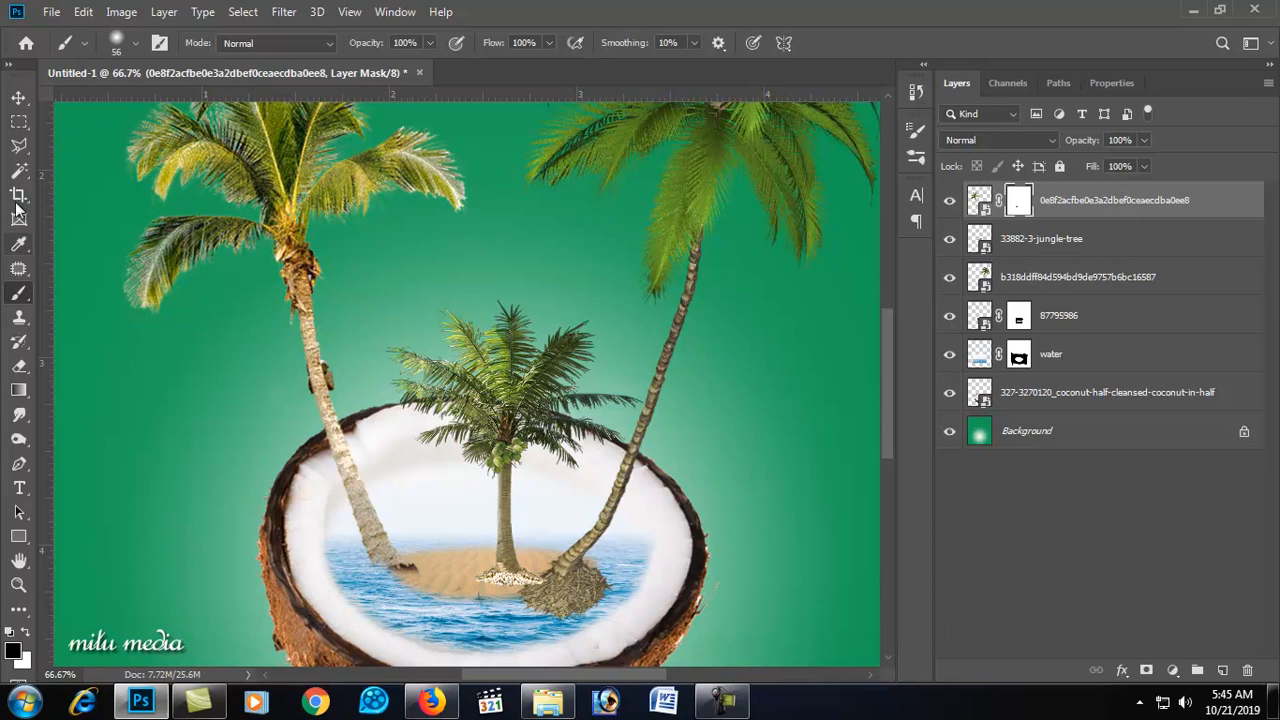
Step: Shift the left palm tree slightly right and move the small central palm tree to the left
click(19, 97)
drag(368, 526, 383, 526)
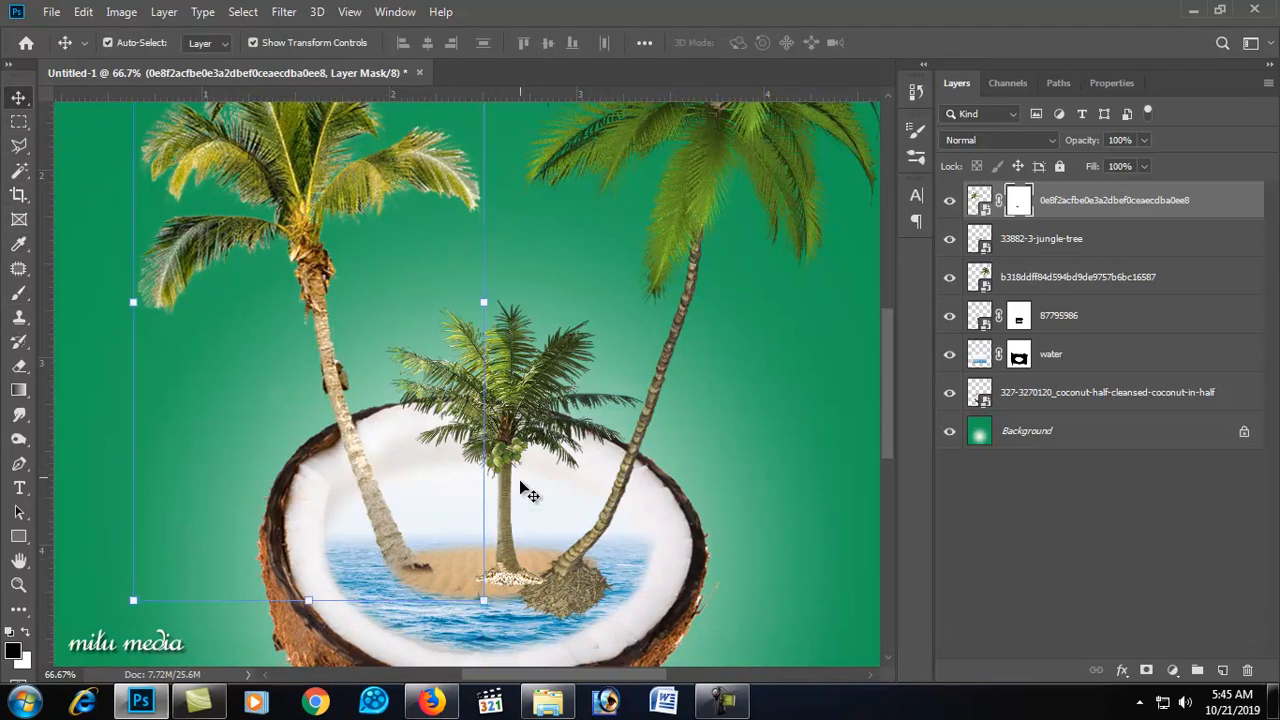
drag(510, 432, 466, 431)
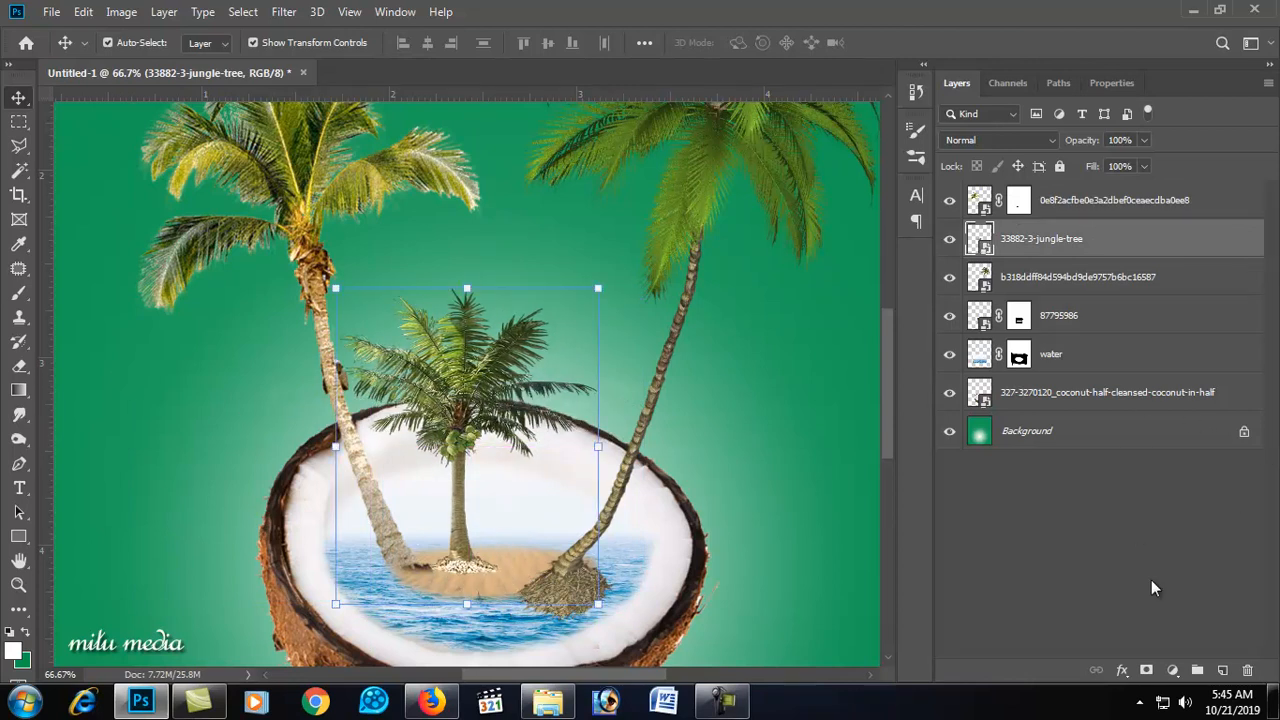
Step: Add a layer mask to the small central 33882-3-jungle-tree palm layer
click(1147, 670)
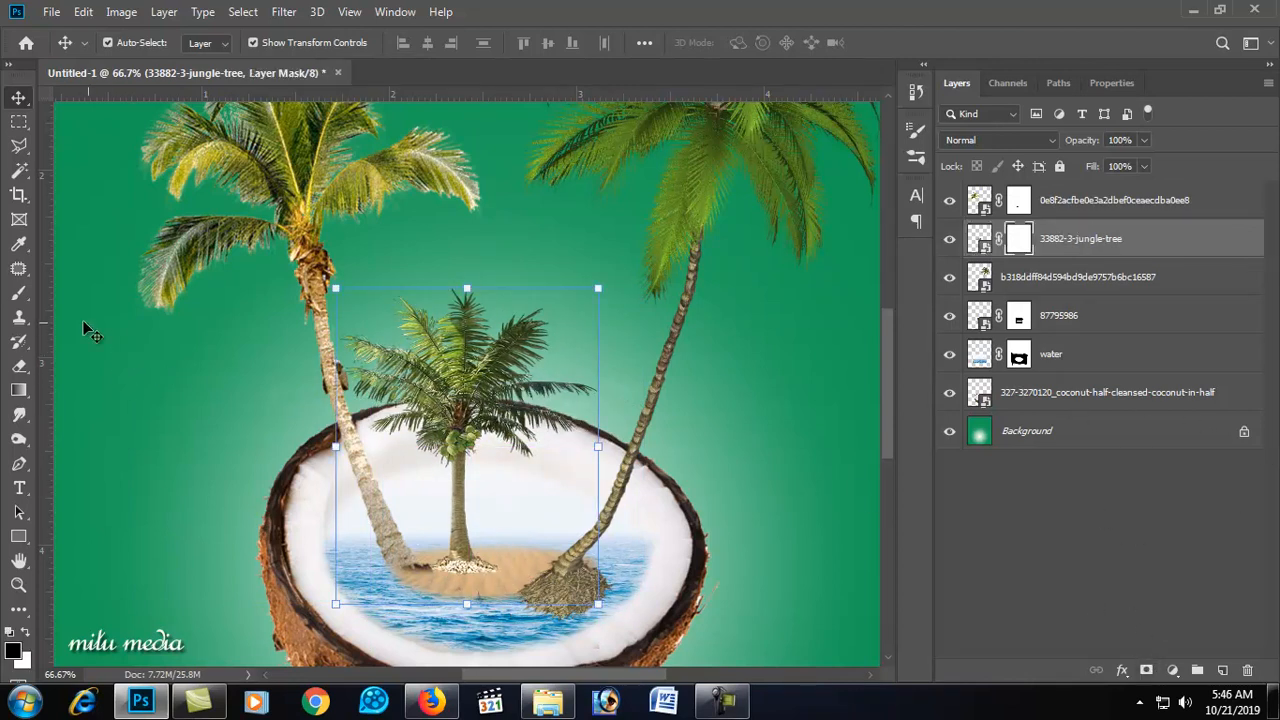
click(18, 294)
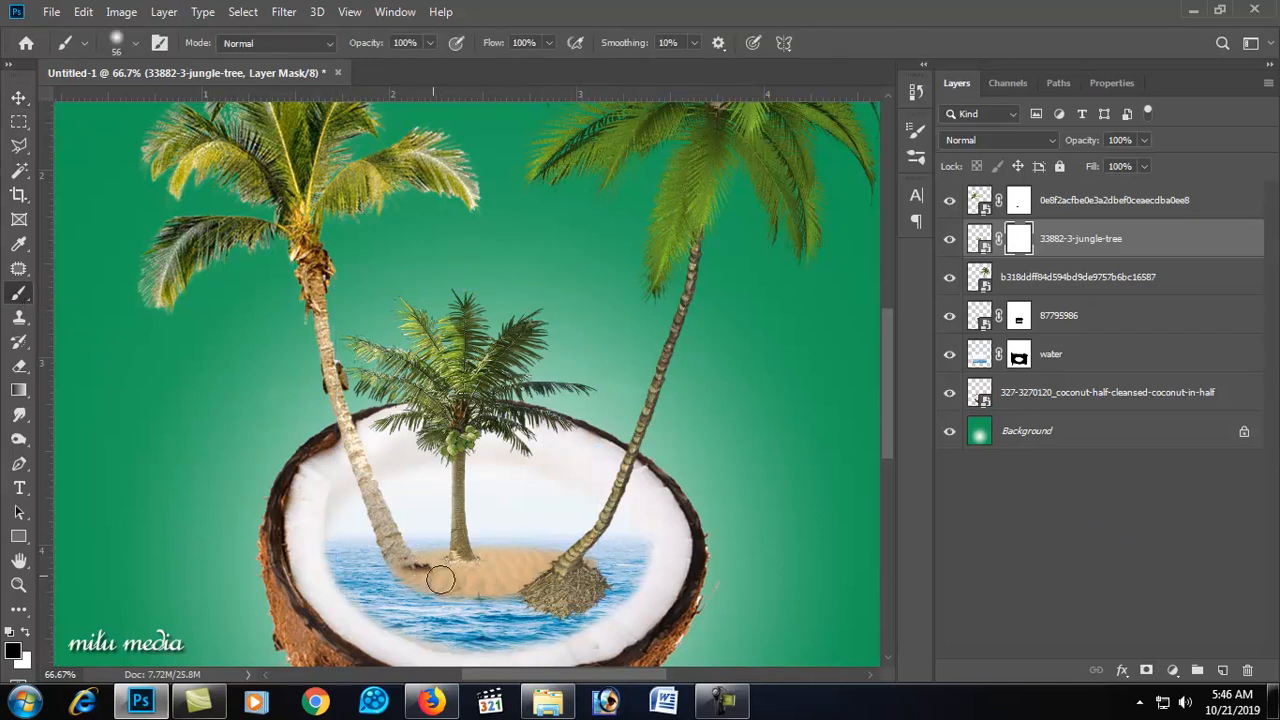
click(18, 97)
Step: Add a layer mask to the right palm tree and paint away its trunk base over the water
mouse_move(590, 577)
mouse_down()
mouse_move(560, 578)
mouse_move(571, 568)
mouse_up()
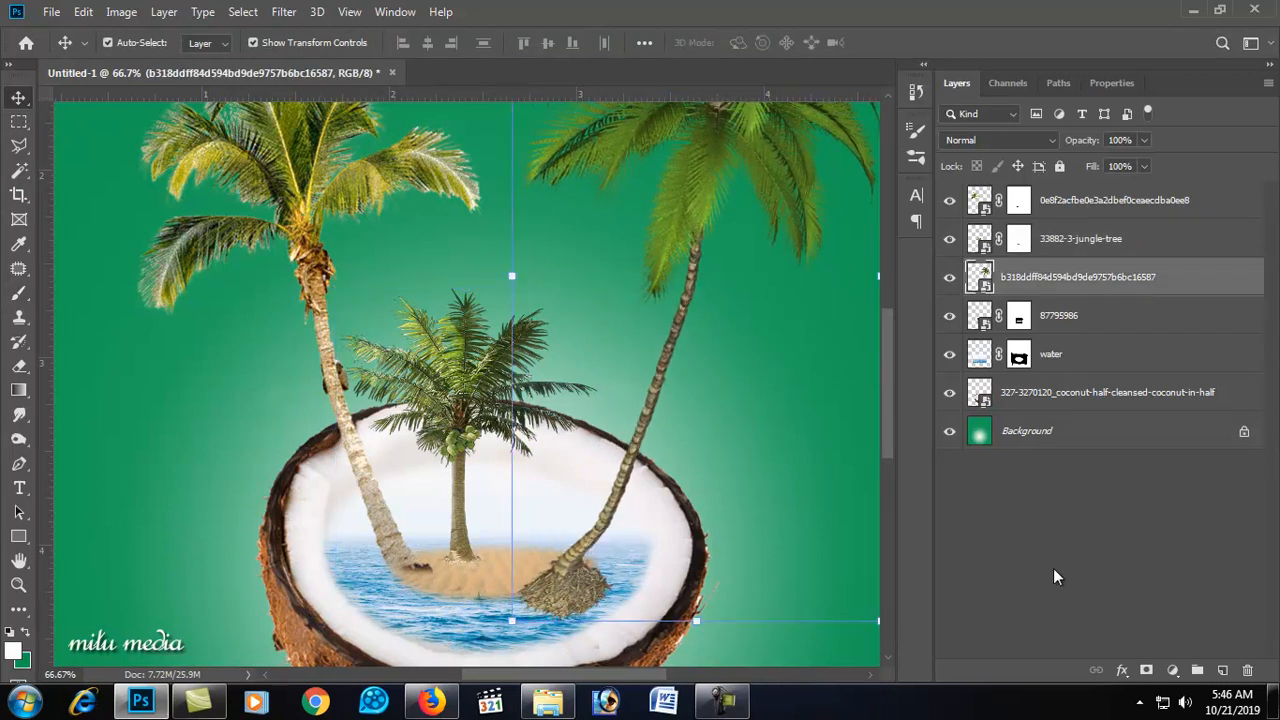
click(1146, 670)
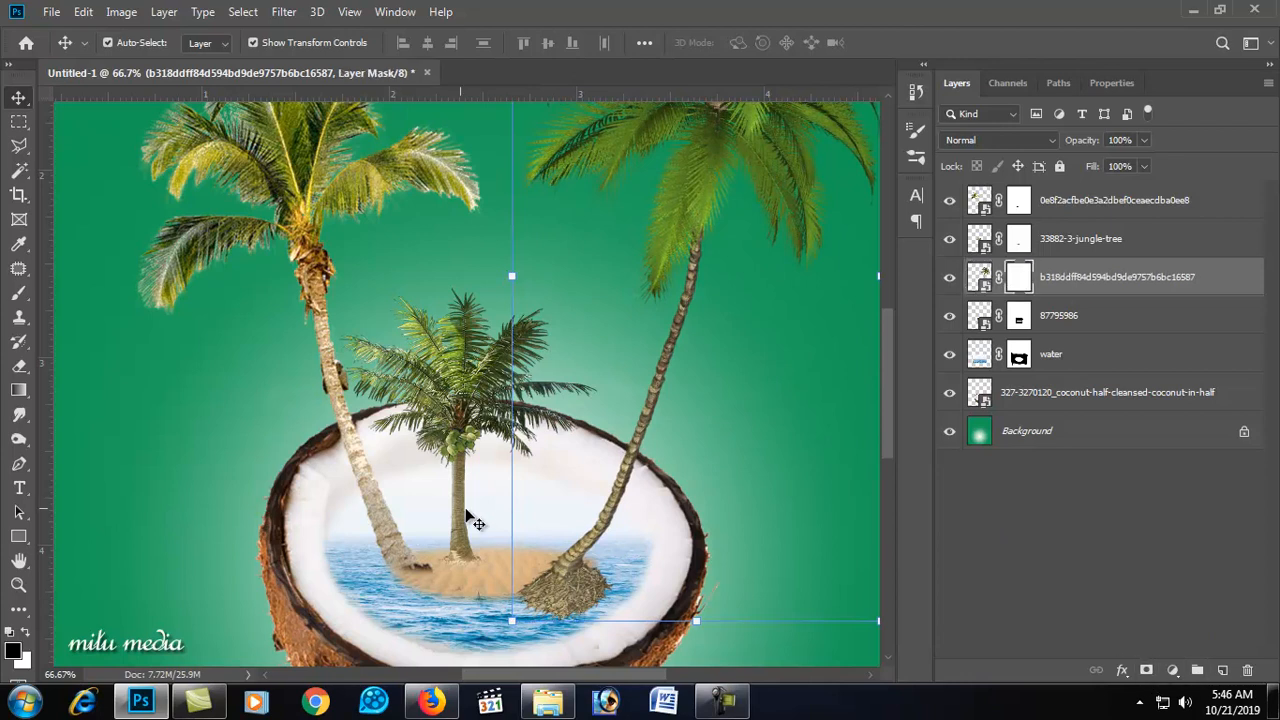
click(18, 294)
mouse_move(512, 598)
mouse_down()
mouse_move(569, 604)
mouse_move(600, 575)
mouse_up()
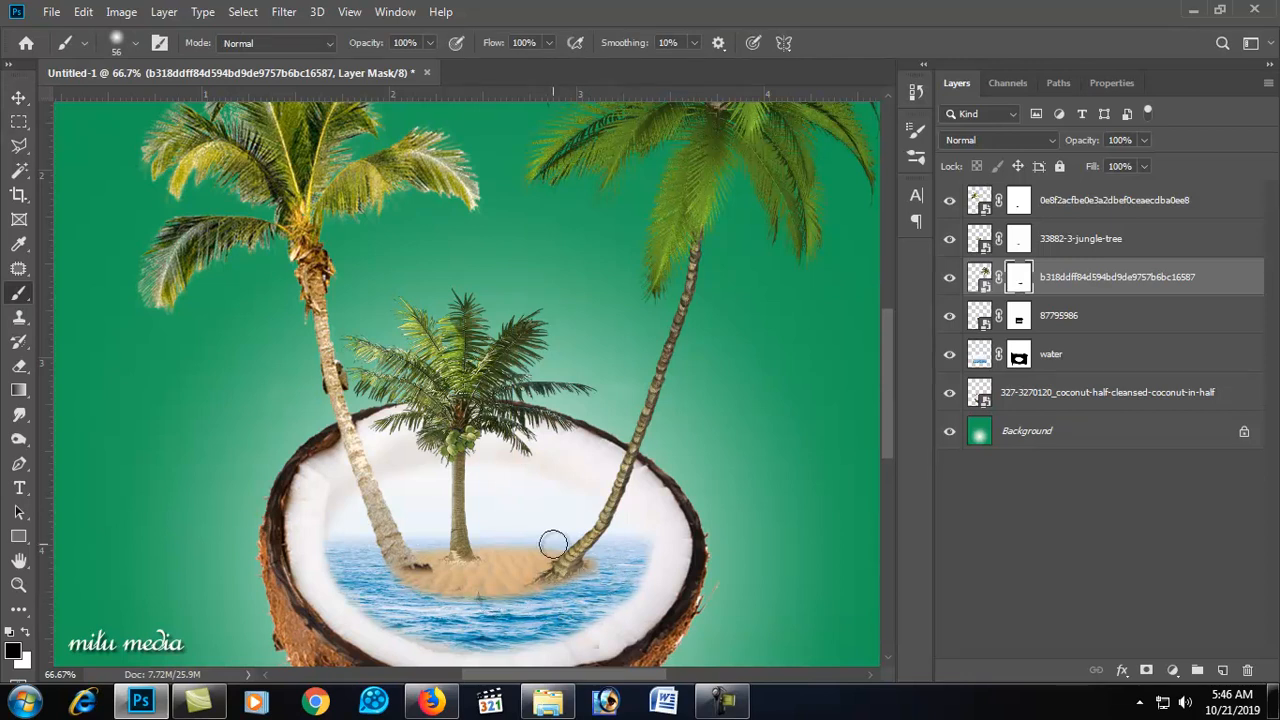
alt+click(540, 469)
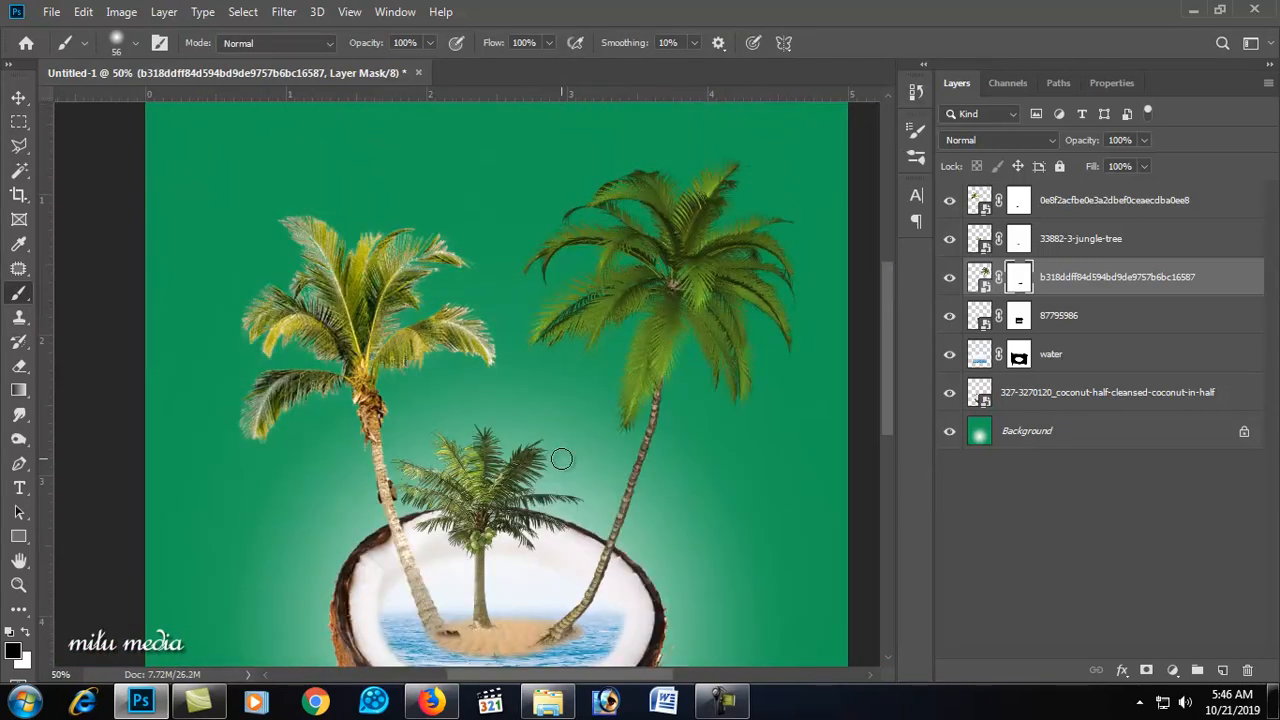
click(18, 98)
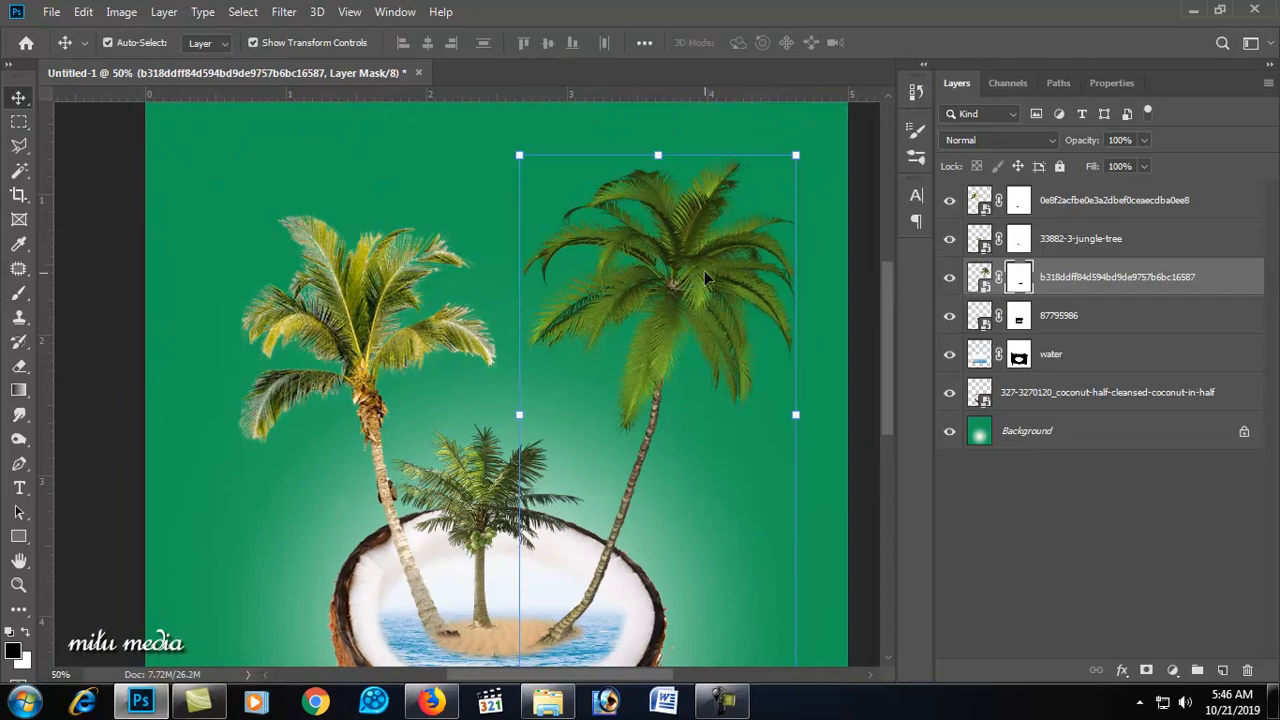
Step: Place another copy of the 0e8f2acfbe palm tree image, scaled small over the island's centre
key(alt+Tab)
drag(305, 157, 485, 510)
drag(593, 186, 459, 466)
drag(403, 531, 485, 400)
key(Return)
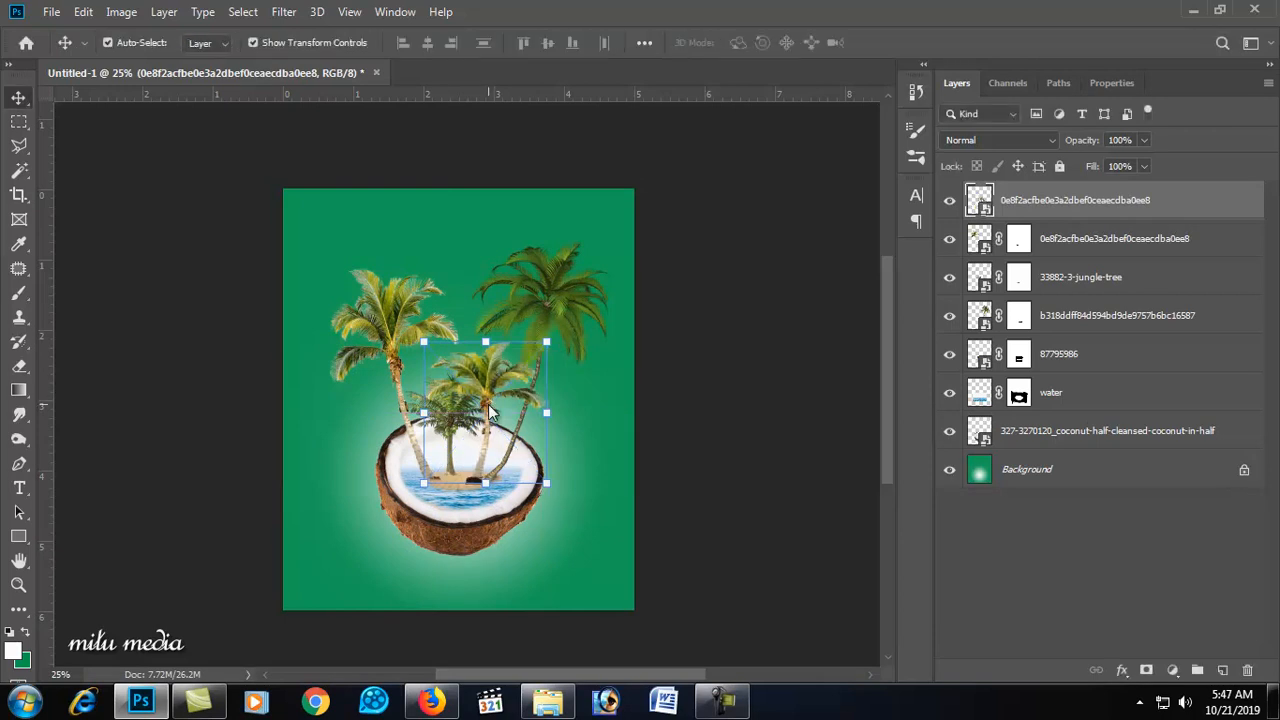
Step: Position the new palm on the island, add a layer mask and paint away its trunk base
ctrl+click(503, 436)
ctrl+click(493, 444)
ctrl+click(498, 493)
drag(500, 517, 499, 499)
click(18, 296)
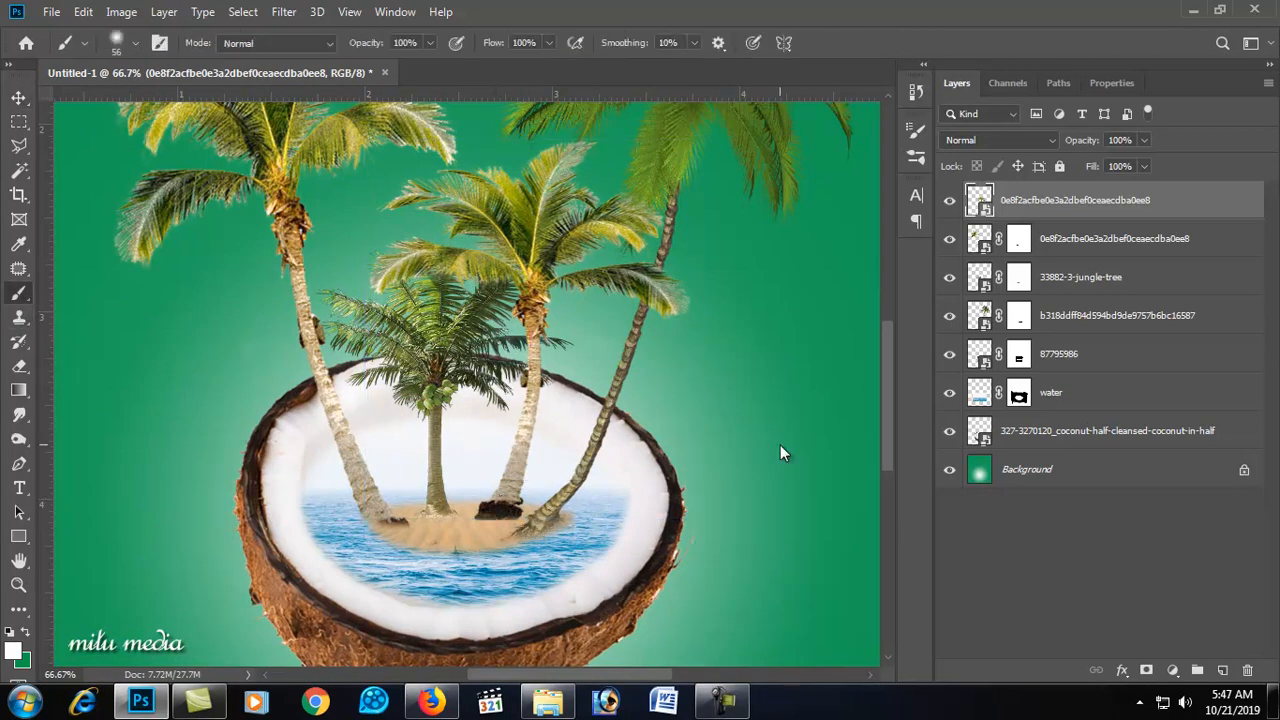
click(1145, 668)
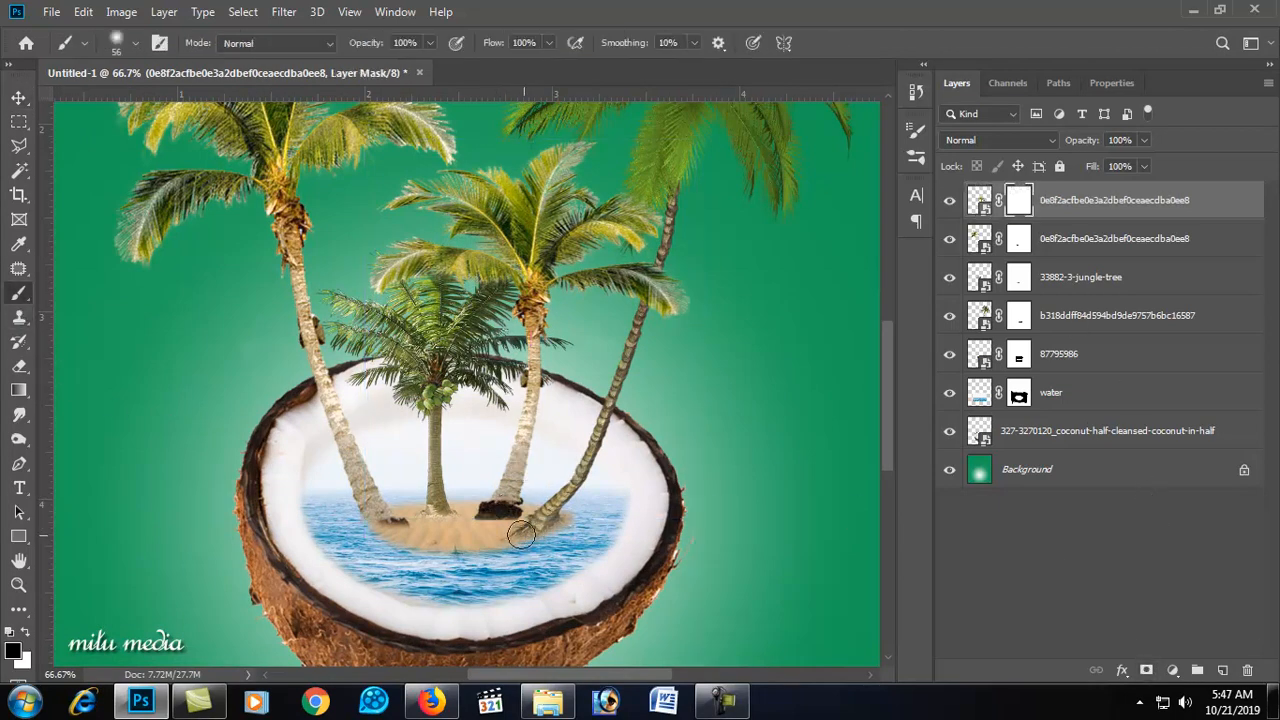
mouse_move(483, 520)
mouse_down()
mouse_move(518, 524)
mouse_move(477, 520)
mouse_move(503, 525)
mouse_up()
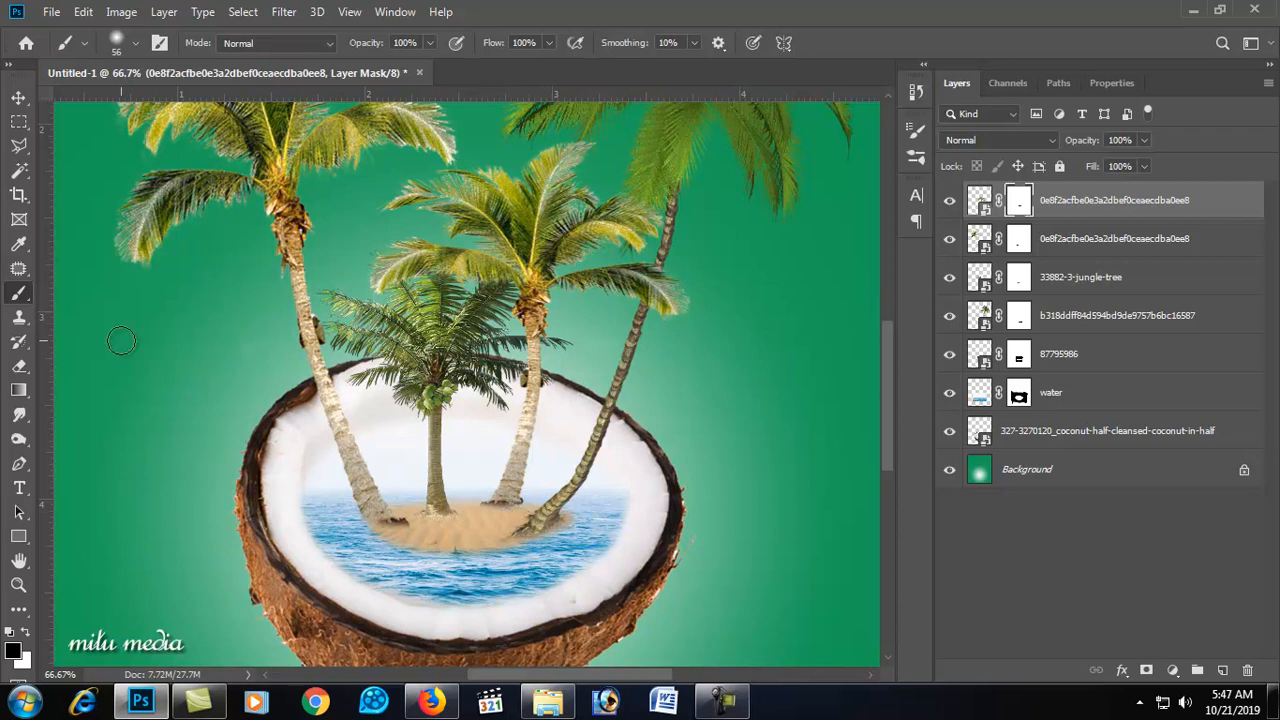
Step: Scale the new central palm down slightly and nudge it lower on the island
key(v)
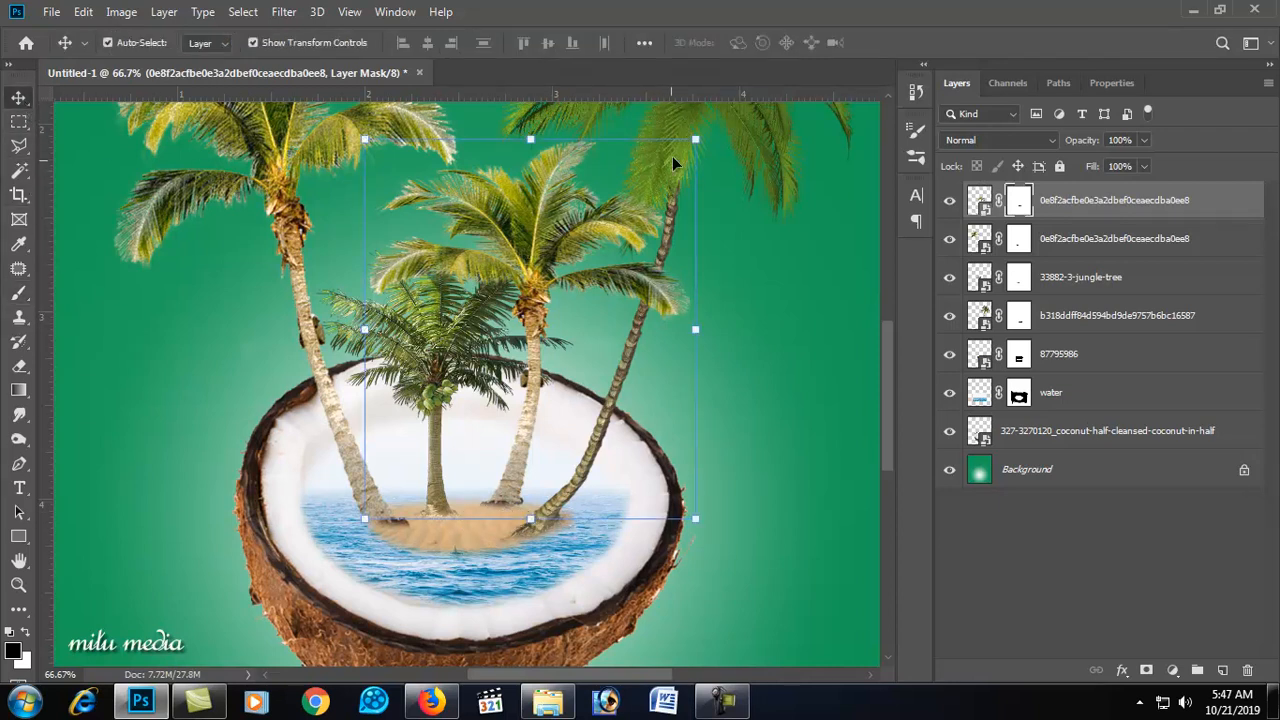
drag(697, 135, 672, 170)
key(Return)
drag(505, 305, 504, 312)
Step: Duplicate the small jungle-tree palm and scale the copy down on the island's left side
click(426, 369)
drag(447, 377, 488, 377)
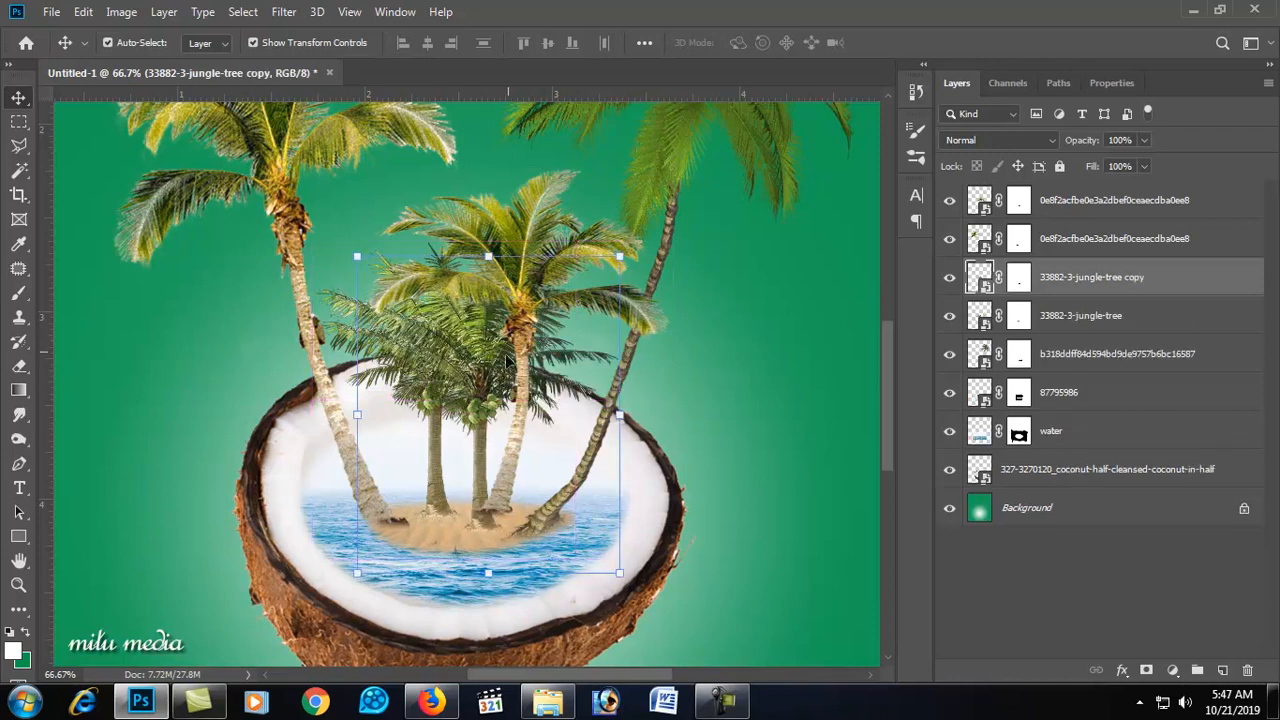
drag(620, 250, 400, 493)
drag(360, 566, 512, 460)
double_click(438, 470)
drag(600, 387, 605, 425)
key(Return)
Step: Duplicate the small palm again and bring the new copy two levels forward to the top of the stack
drag(537, 447, 535, 462)
key(ctrl+bracketright)
key(ctrl+bracketright)
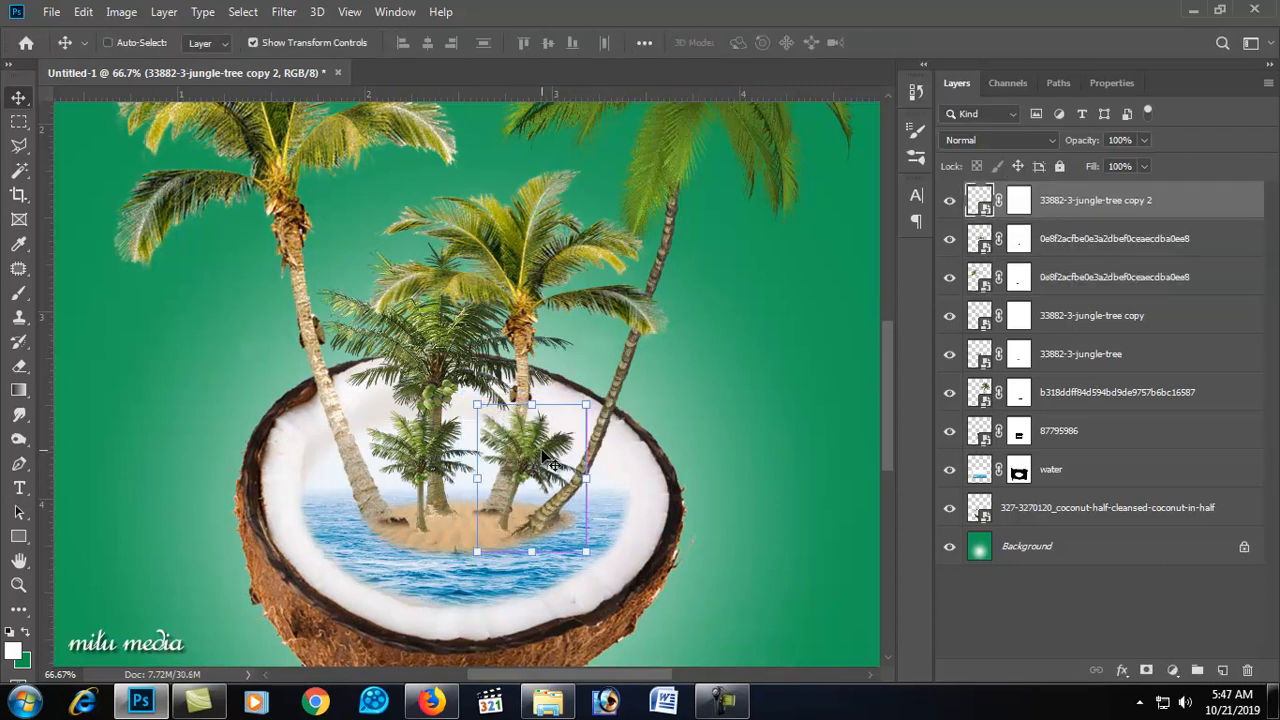
Step: Try to warp the top small palm copy
key(ctrl+t)
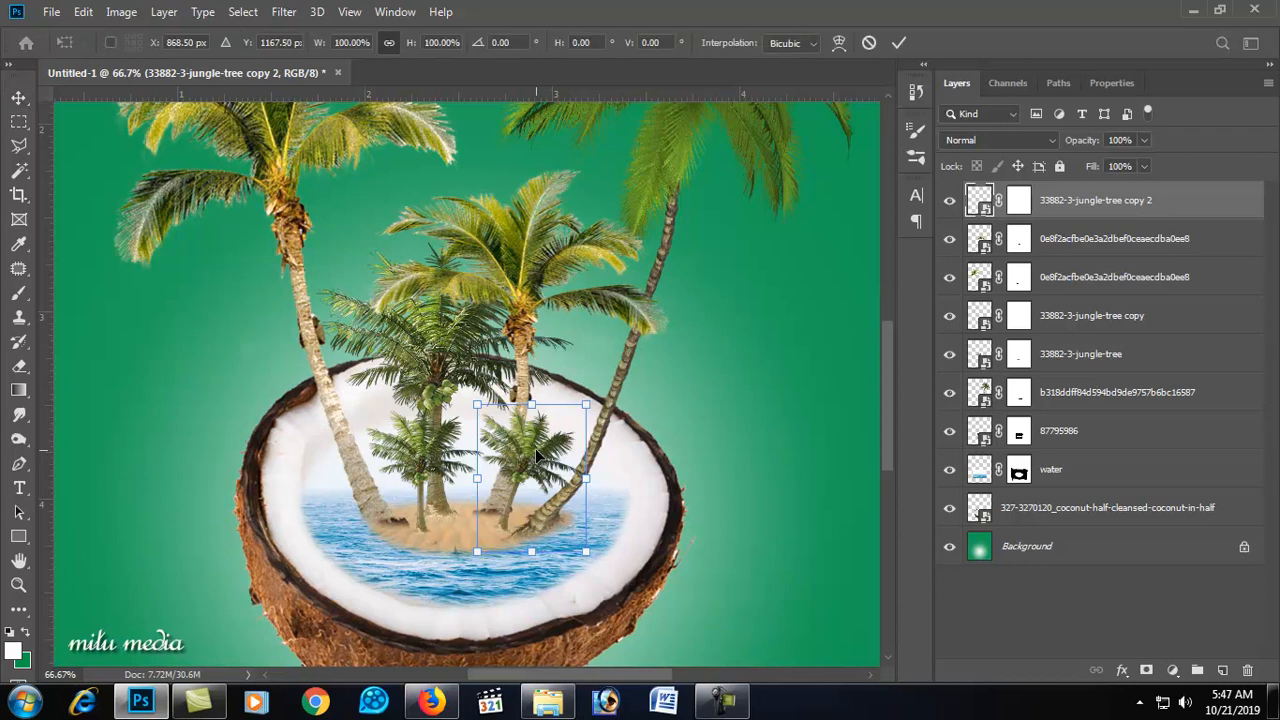
right_click(538, 455)
click(568, 306)
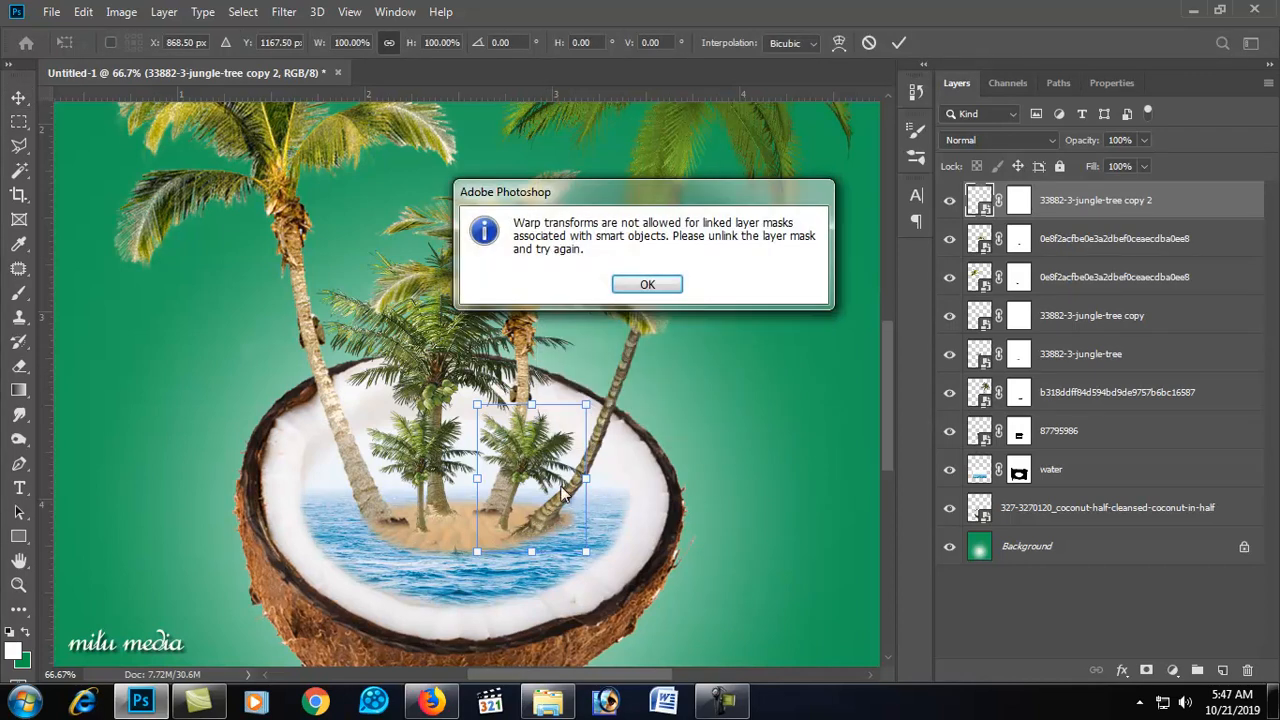
click(660, 283)
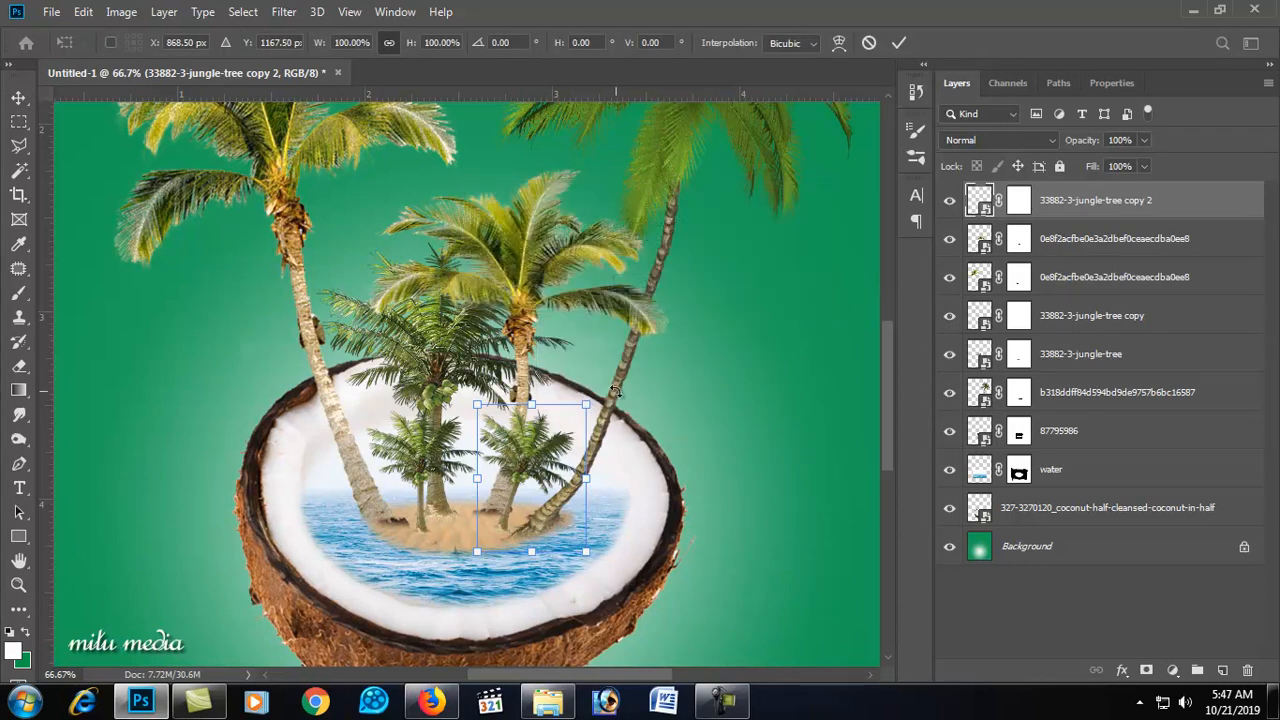
key(Return)
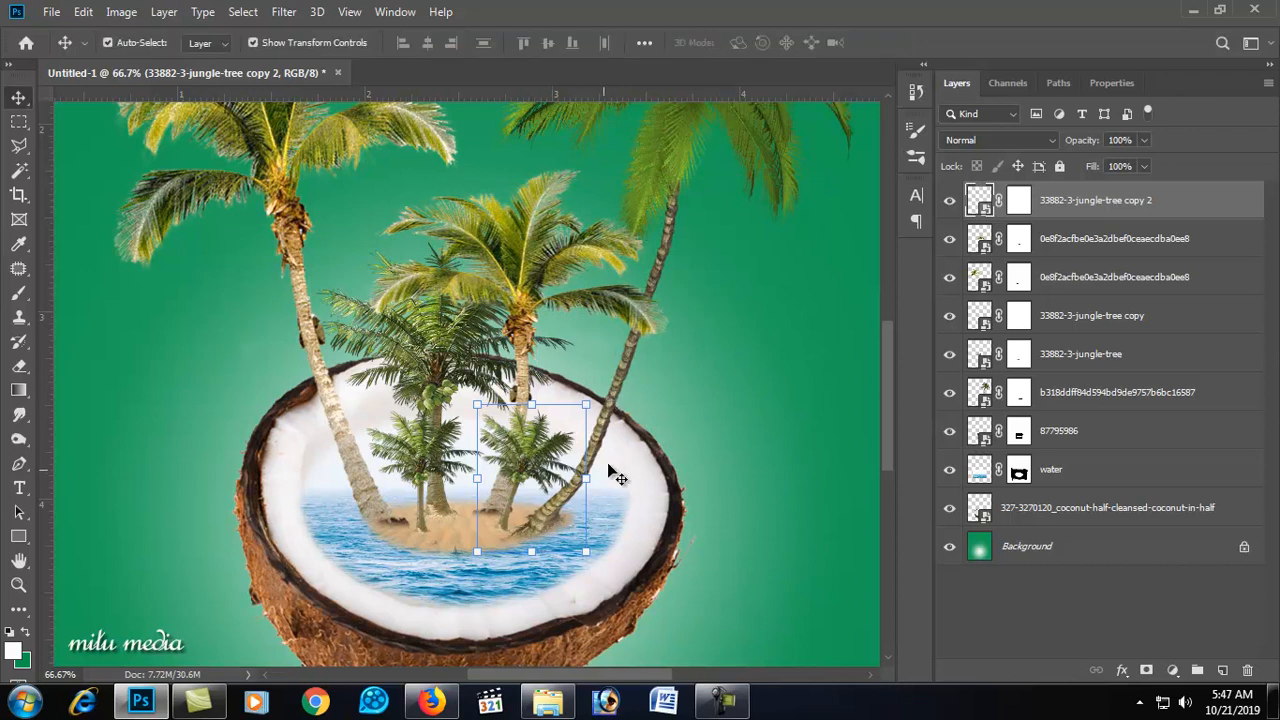
Step: Zoom out, select the coconut layer and create a new empty layer above it
click(447, 390)
key(ctrl+minus)
key(ctrl+minus)
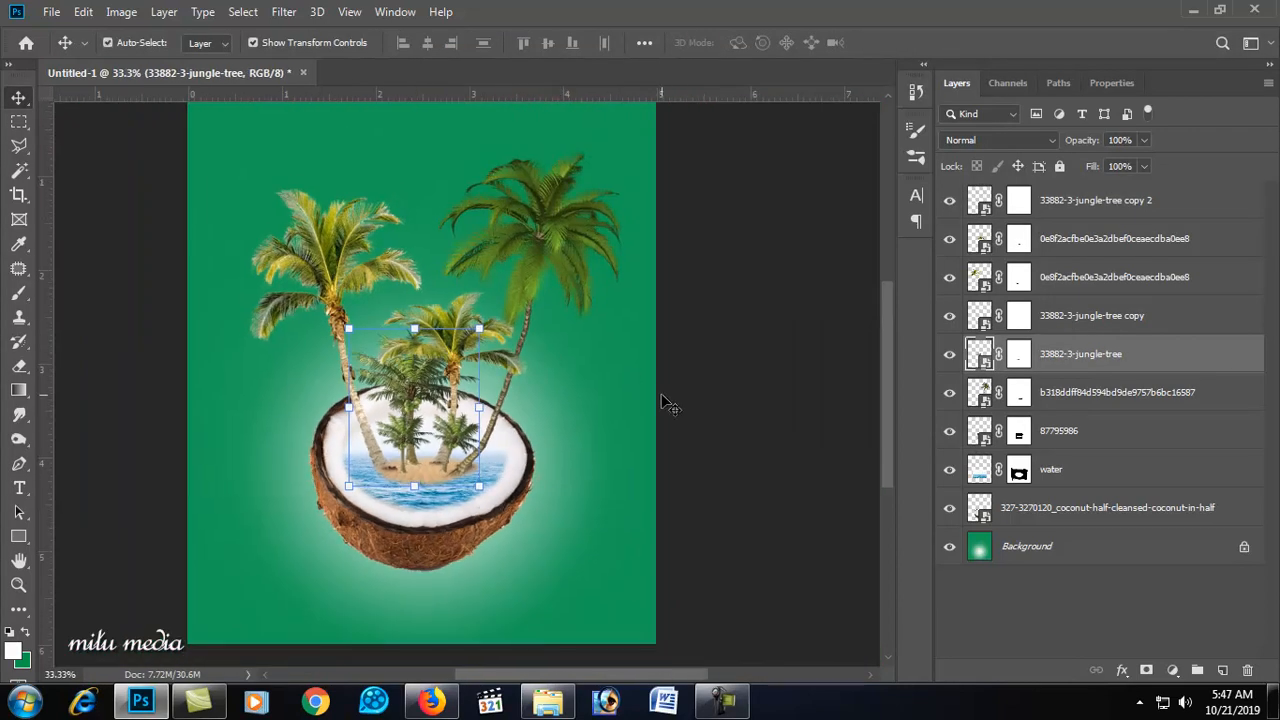
ctrl+click(683, 405)
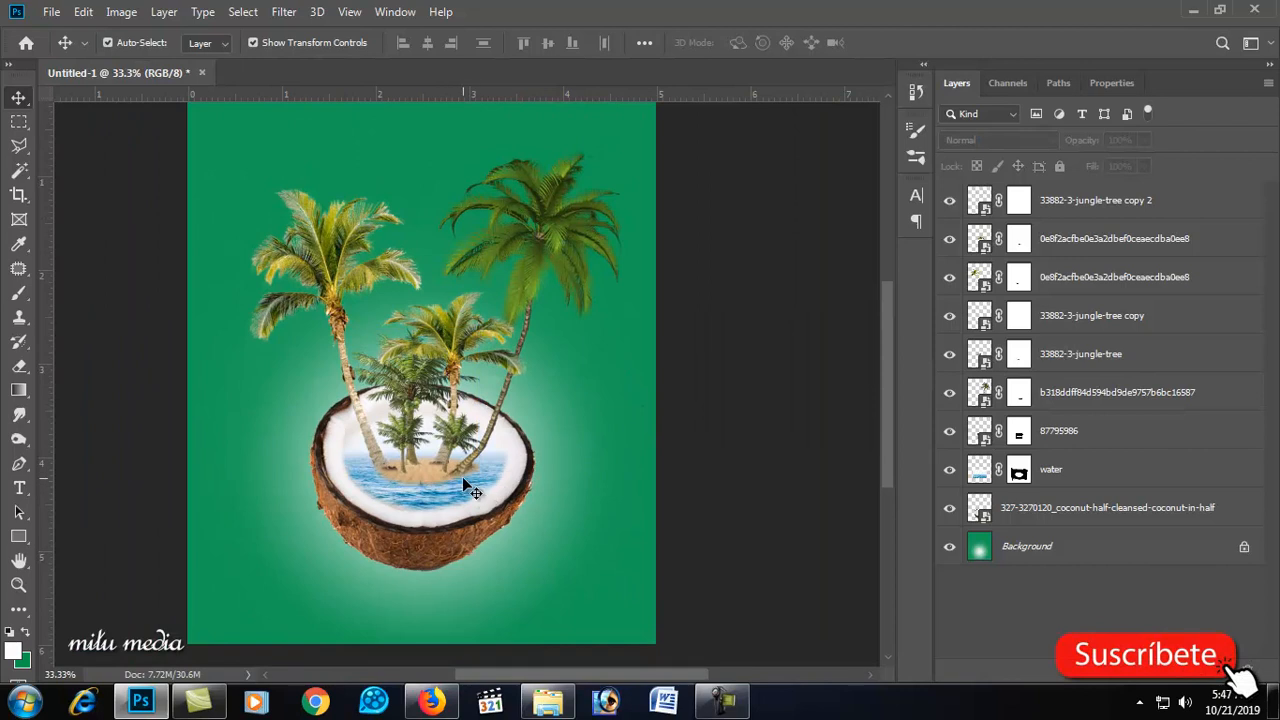
click(438, 530)
click(795, 505)
scroll(795, 504, down, 1)
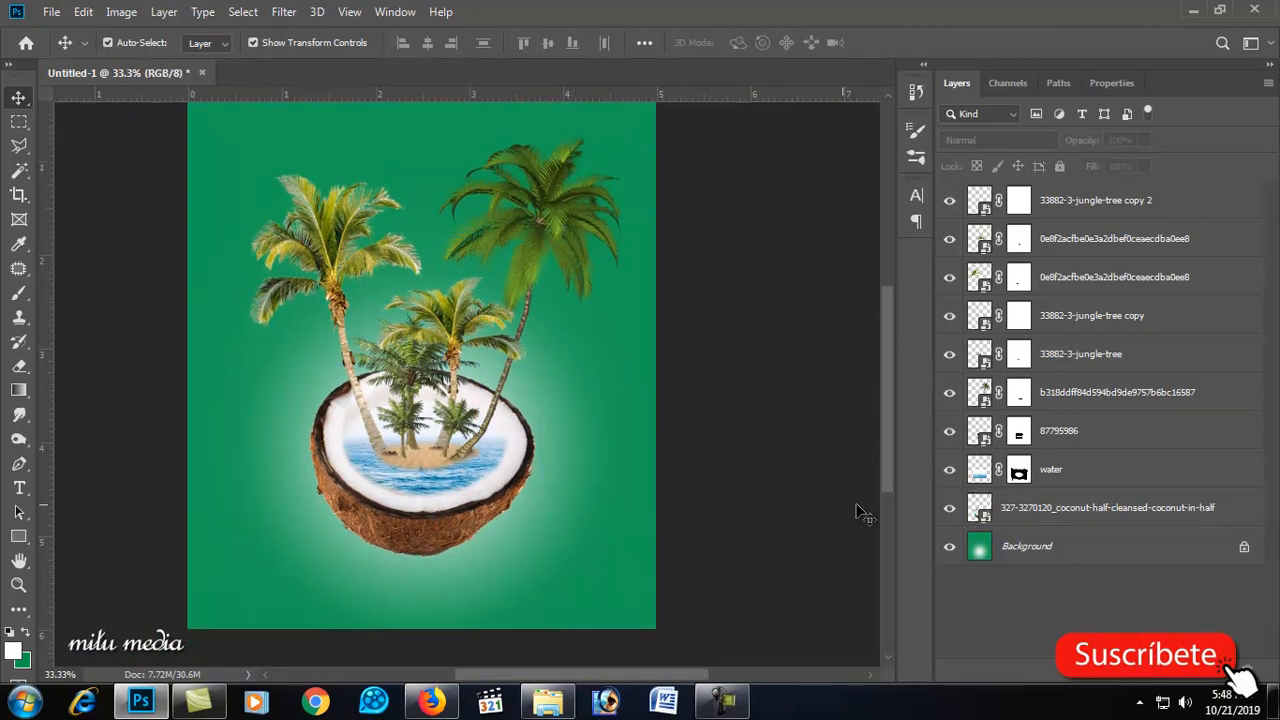
click(950, 512)
click(950, 512)
click(1047, 517)
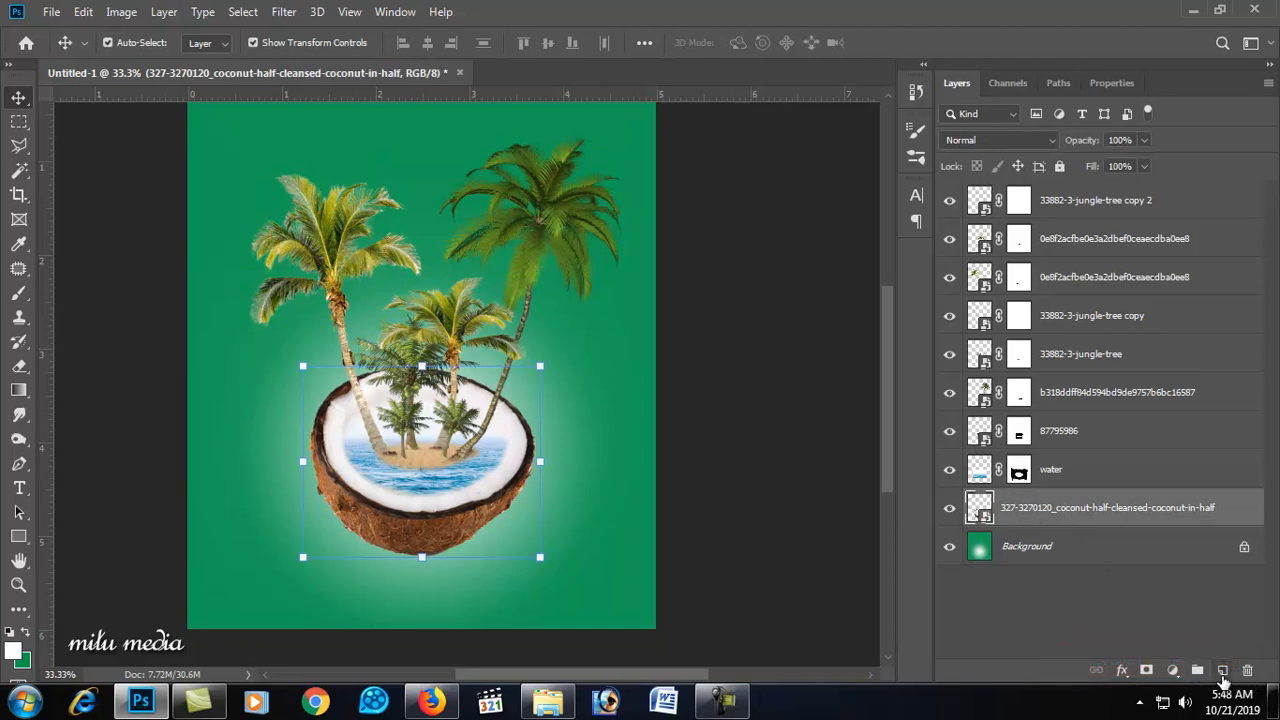
click(1221, 672)
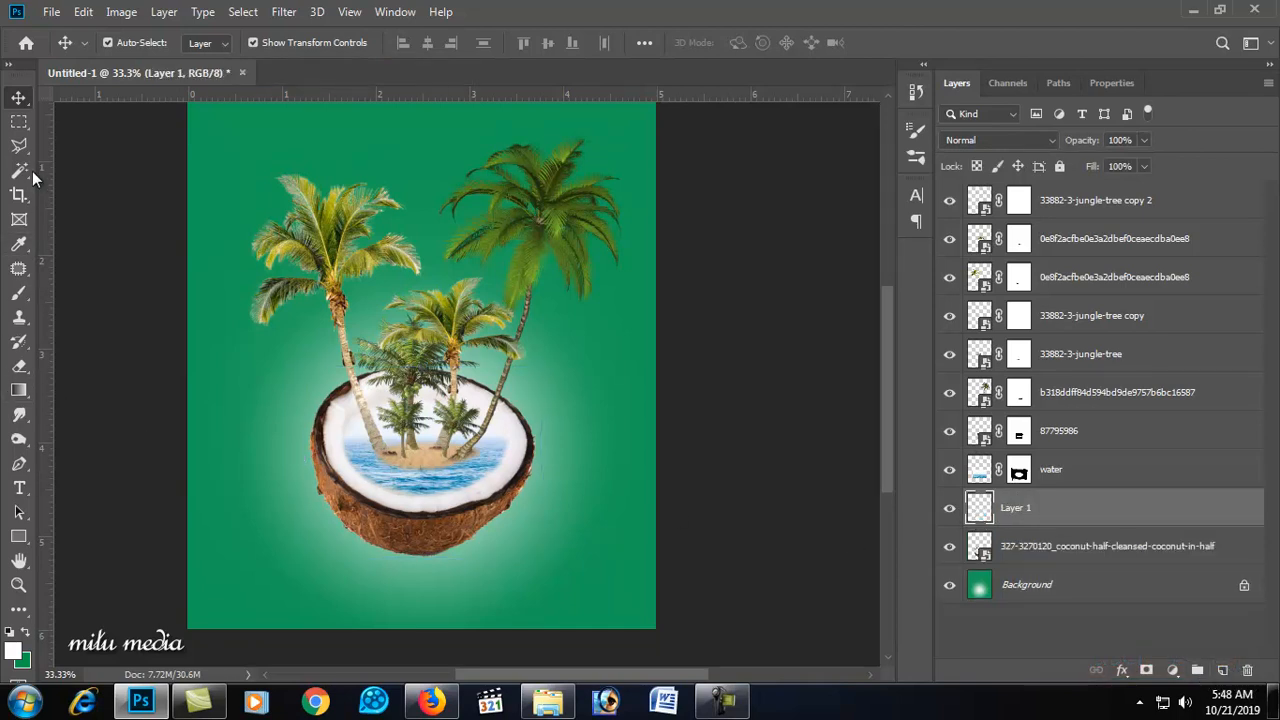
Step: Paint a small black dot below the coconut on the new layer with the Brush tool
click(18, 293)
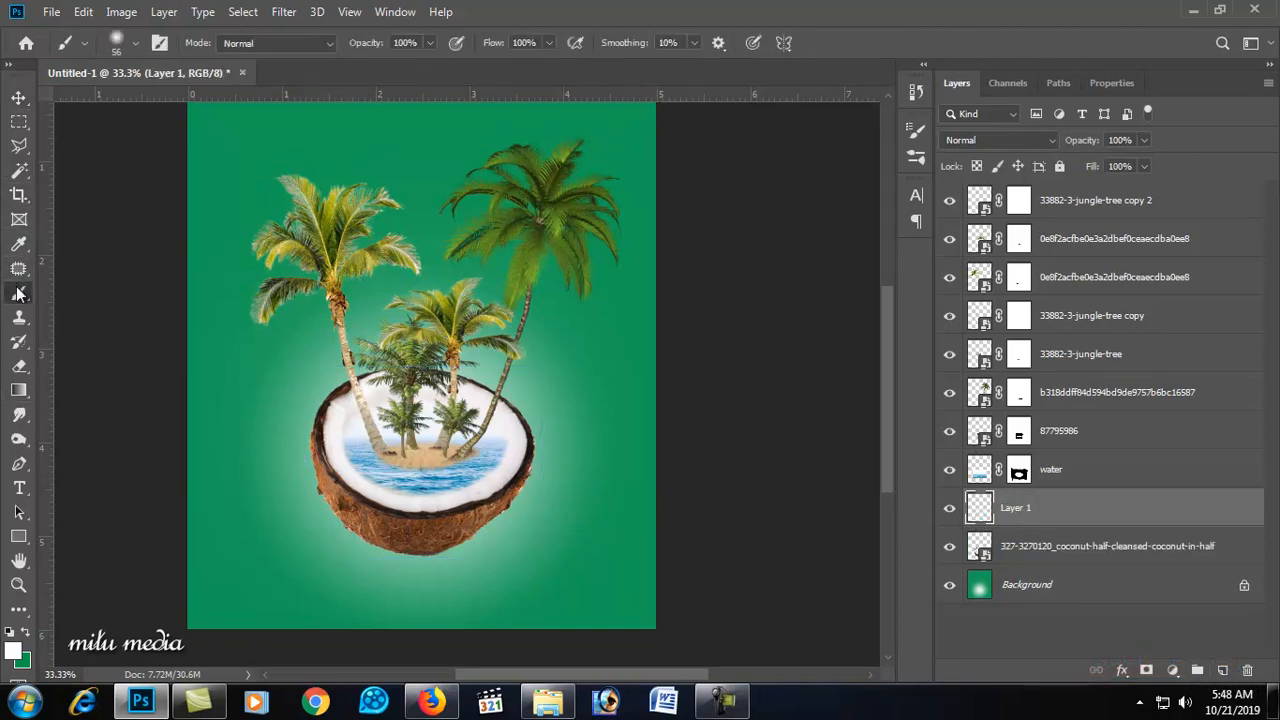
click(11, 633)
click(475, 597)
Step: Stretch the dot into a wide flat shadow and move it just under the coconut
key(v)
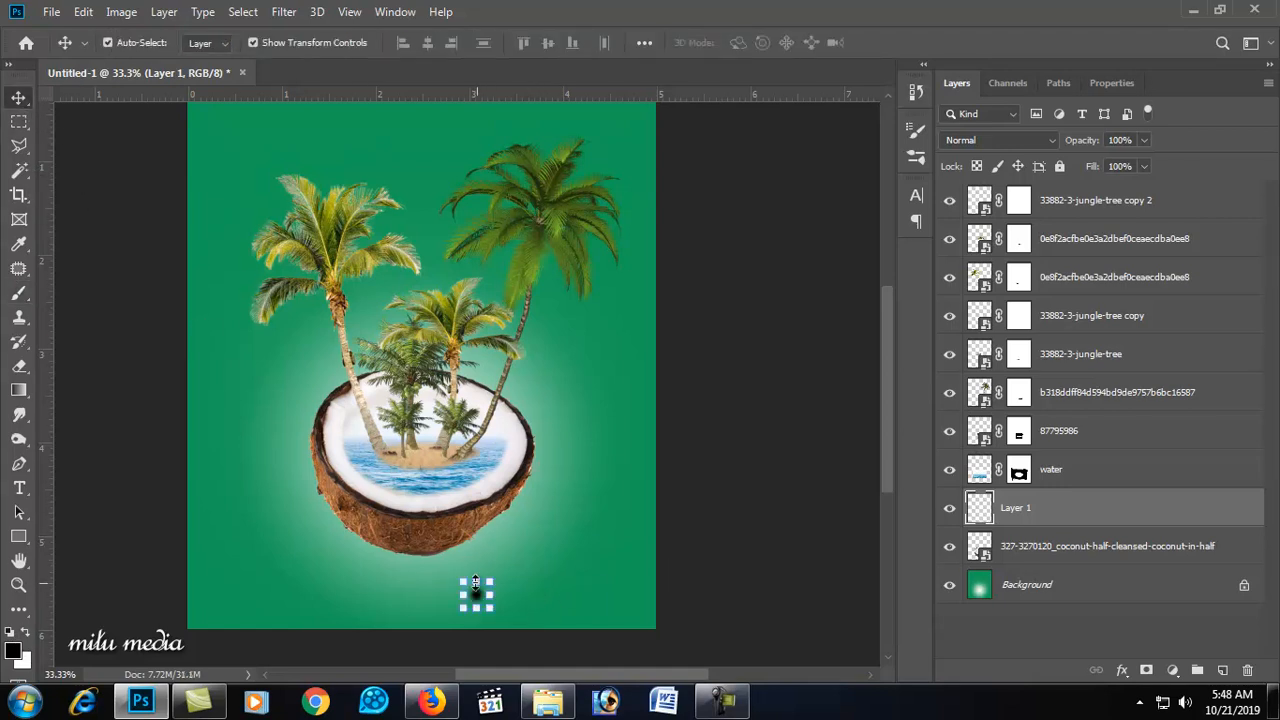
drag(497, 597, 610, 589)
key(Return)
drag(503, 591, 428, 557)
key(Return)
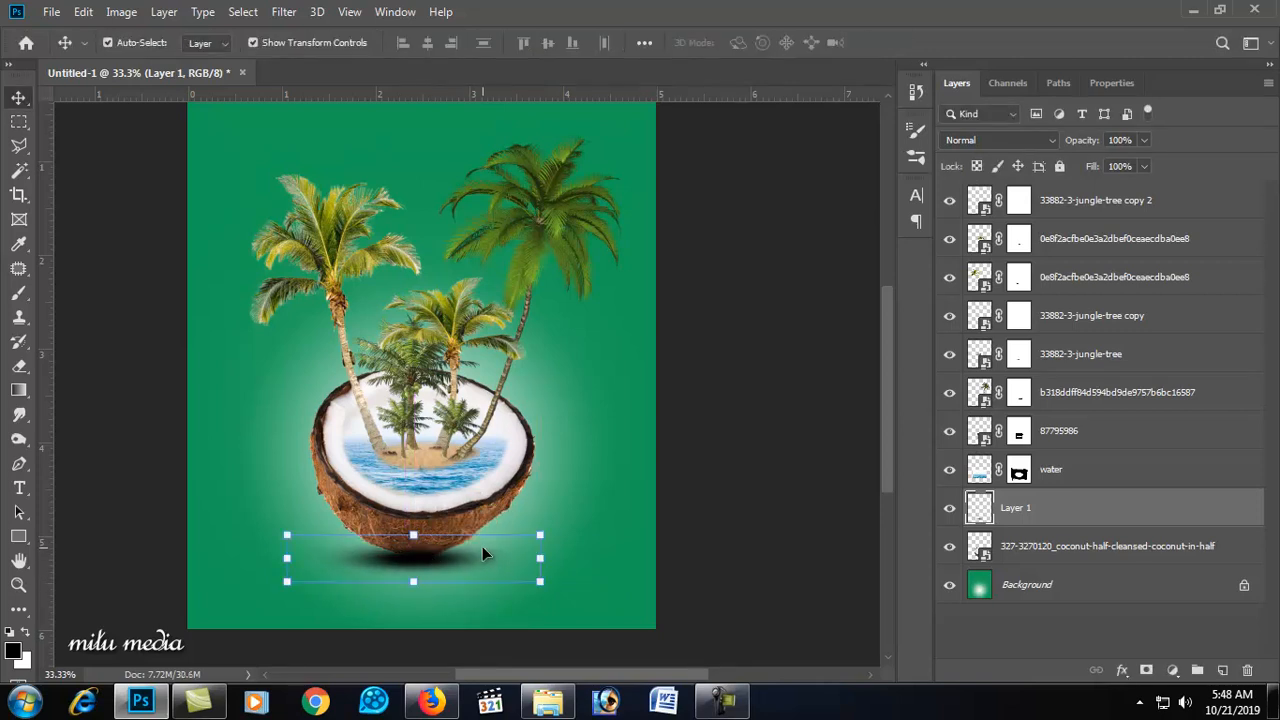
Step: Move the shadow layer below the coconut layer so it sits behind the coconut
key(ctrl+bracketleft)
click(600, 540)
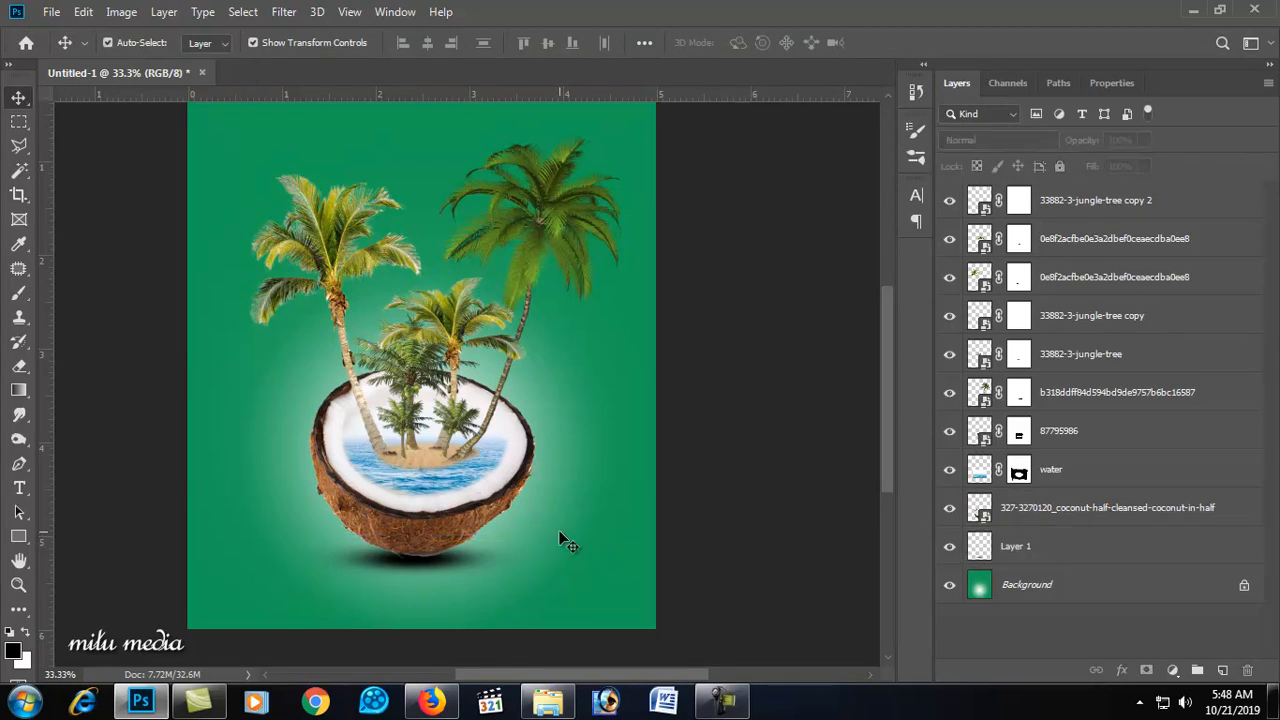
Step: Select all layers from the shadow up to the top palm copy and scale them down to about 70%
alt+click(522, 505)
scroll(500, 320, up, 3)
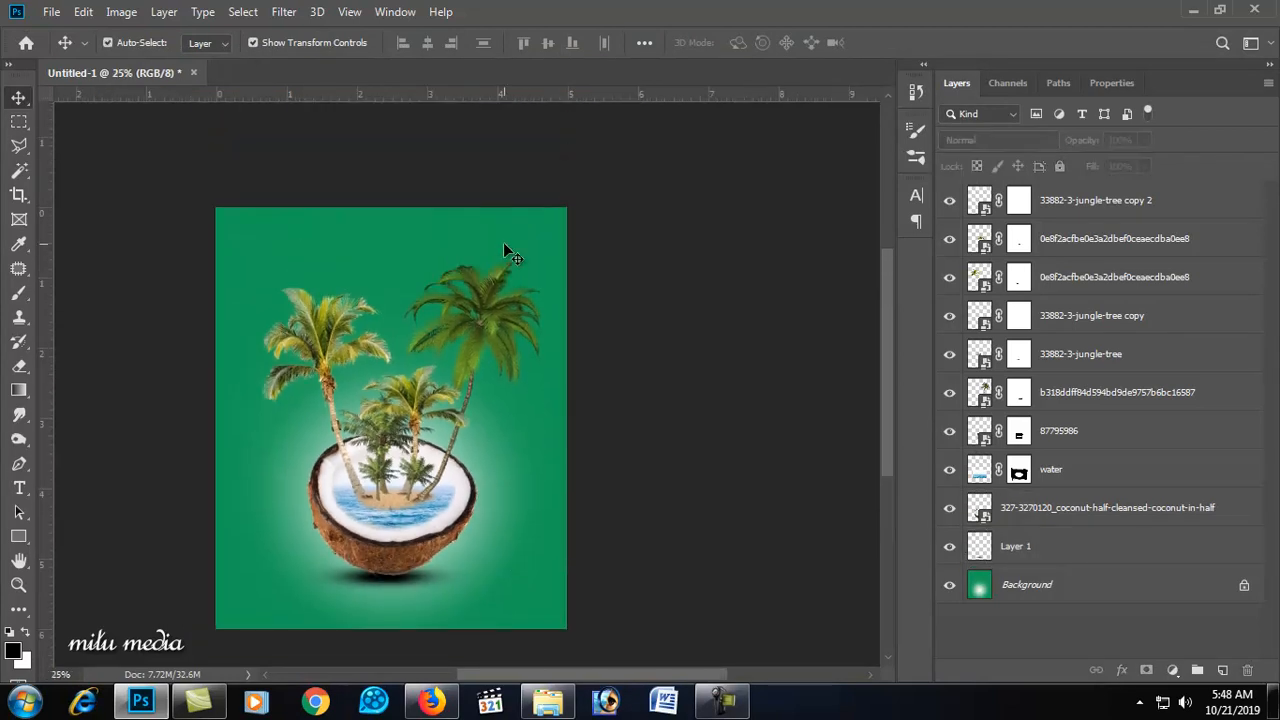
ctrl+click(469, 352)
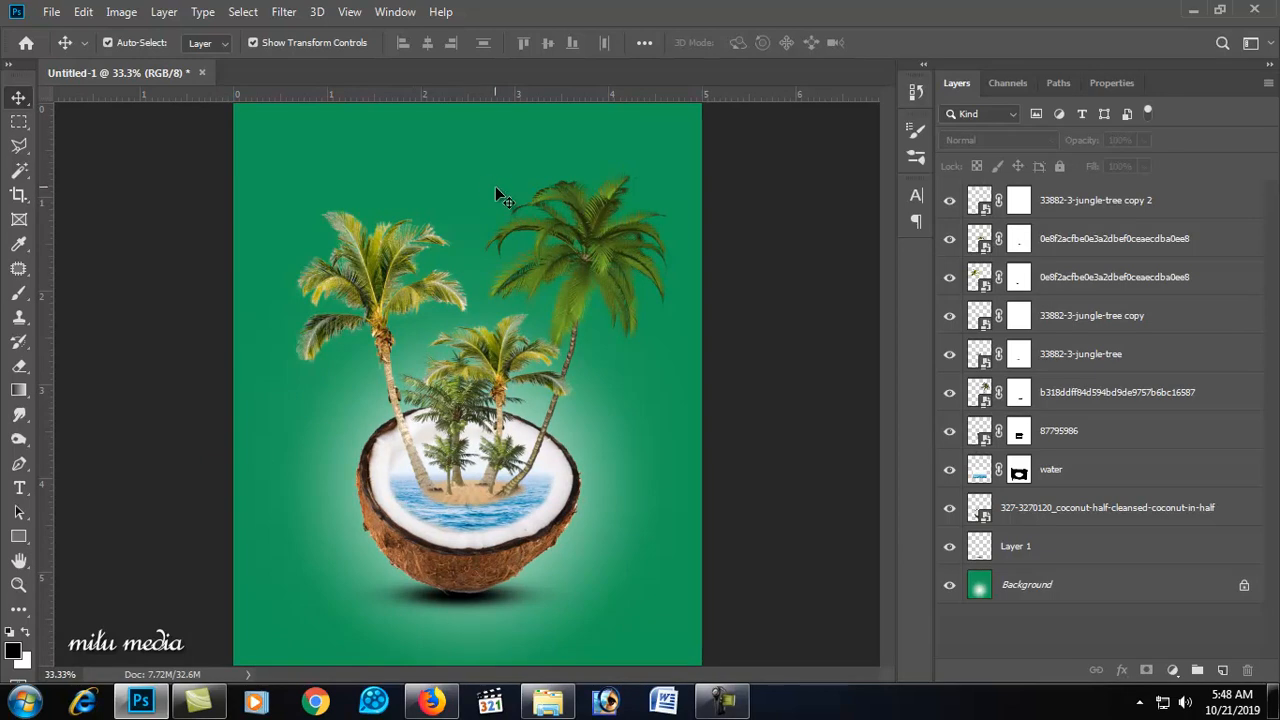
click(1047, 543)
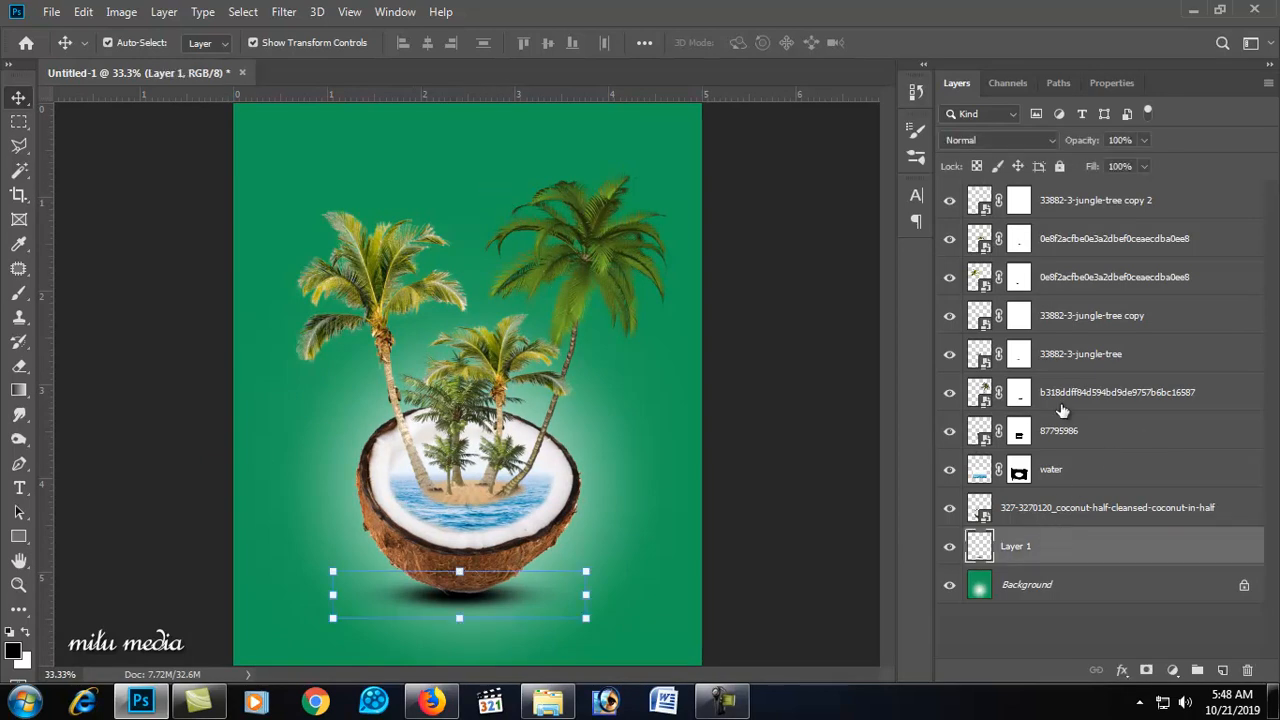
shift+click(1053, 210)
drag(666, 171, 609, 231)
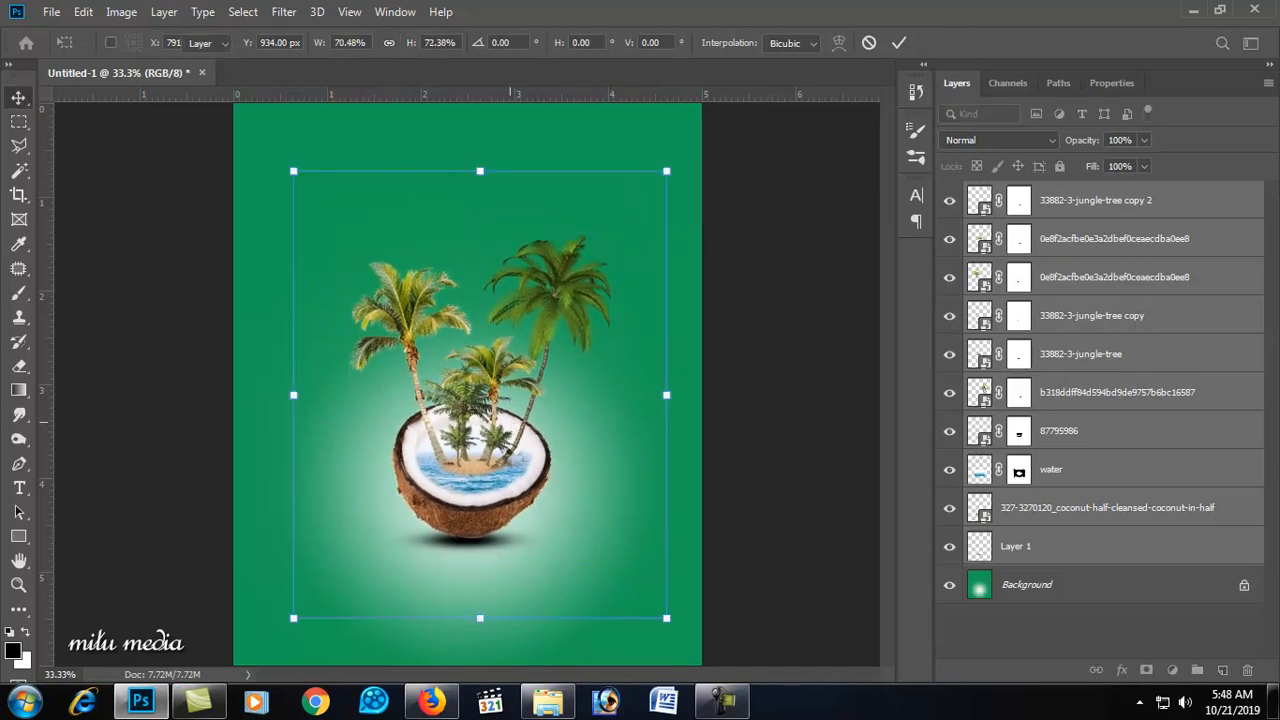
key(Return)
Step: Move the scaled composite slightly lower on the canvas
drag(512, 469, 517, 488)
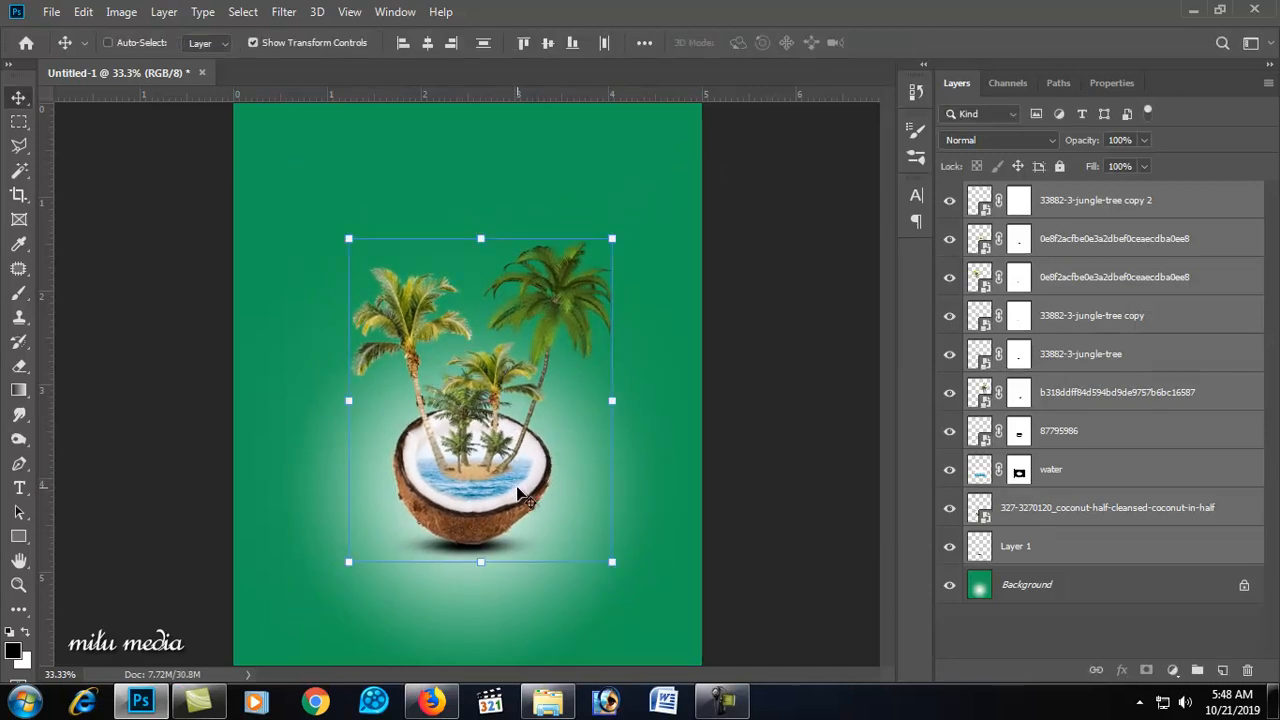
ctrl+click(518, 490)
ctrl+click(519, 488)
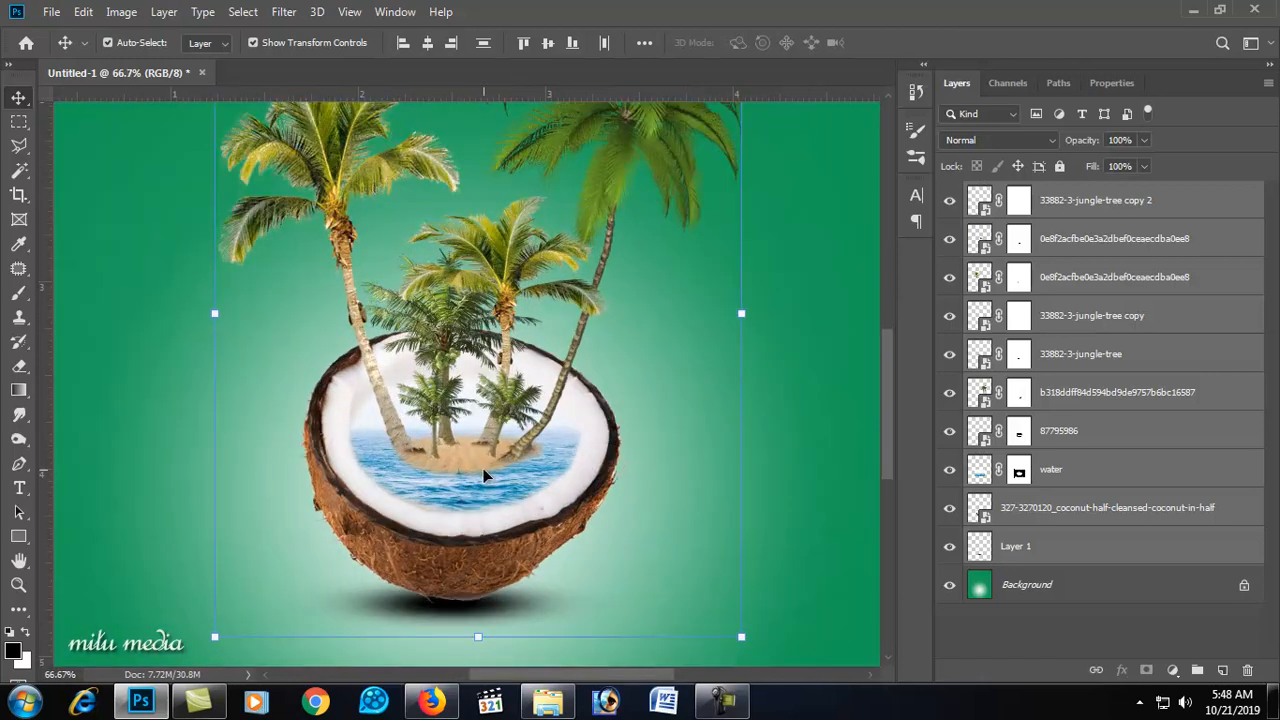
ctrl+click(537, 448)
drag(535, 440, 552, 466)
Step: Scale the composite down further to about 95% and nudge it lower on the canvas
scroll(512, 416, down, 2)
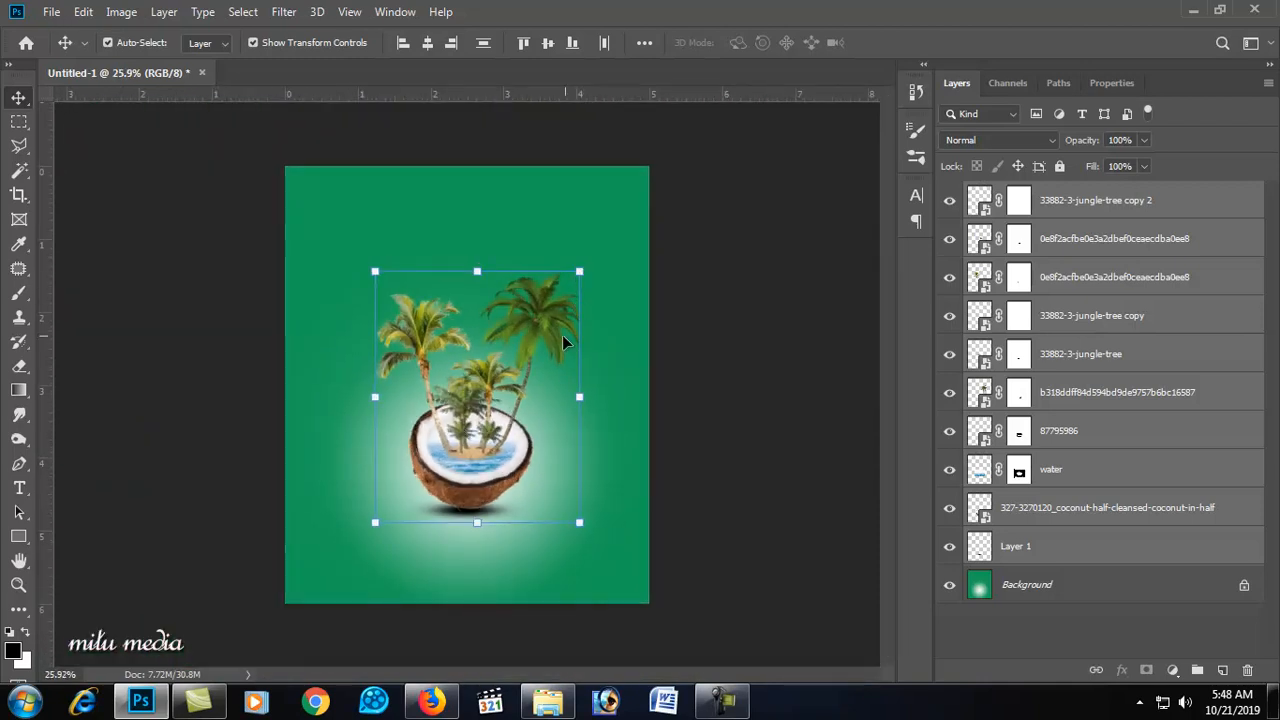
scroll(512, 368, down, 2)
drag(560, 284, 541, 326)
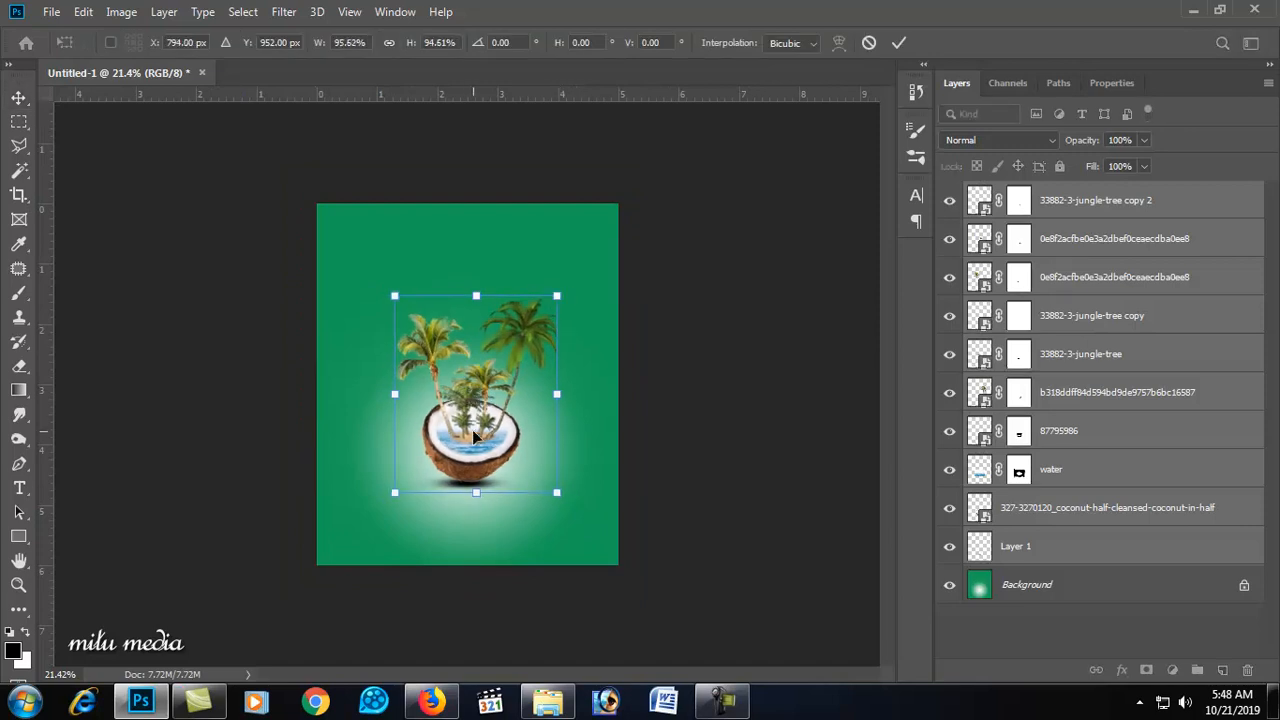
key(Return)
drag(469, 445, 471, 464)
scroll(468, 466, down, 2)
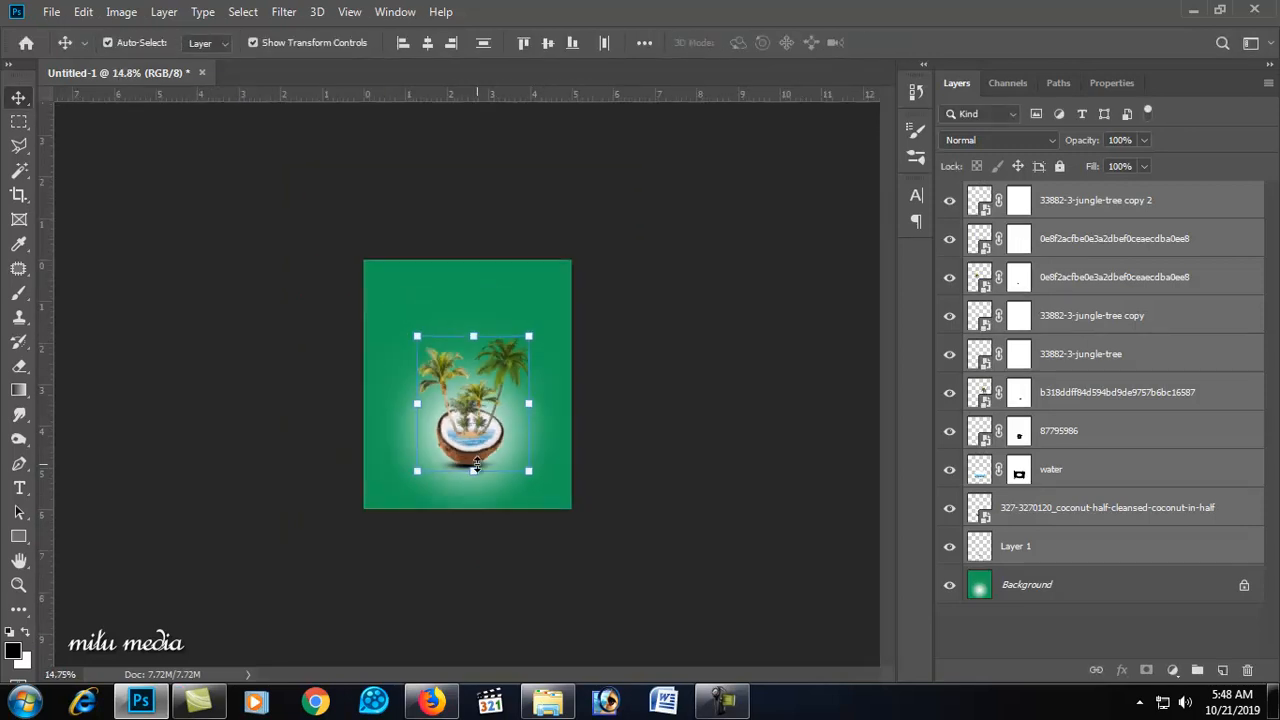
scroll(469, 467, up, 12)
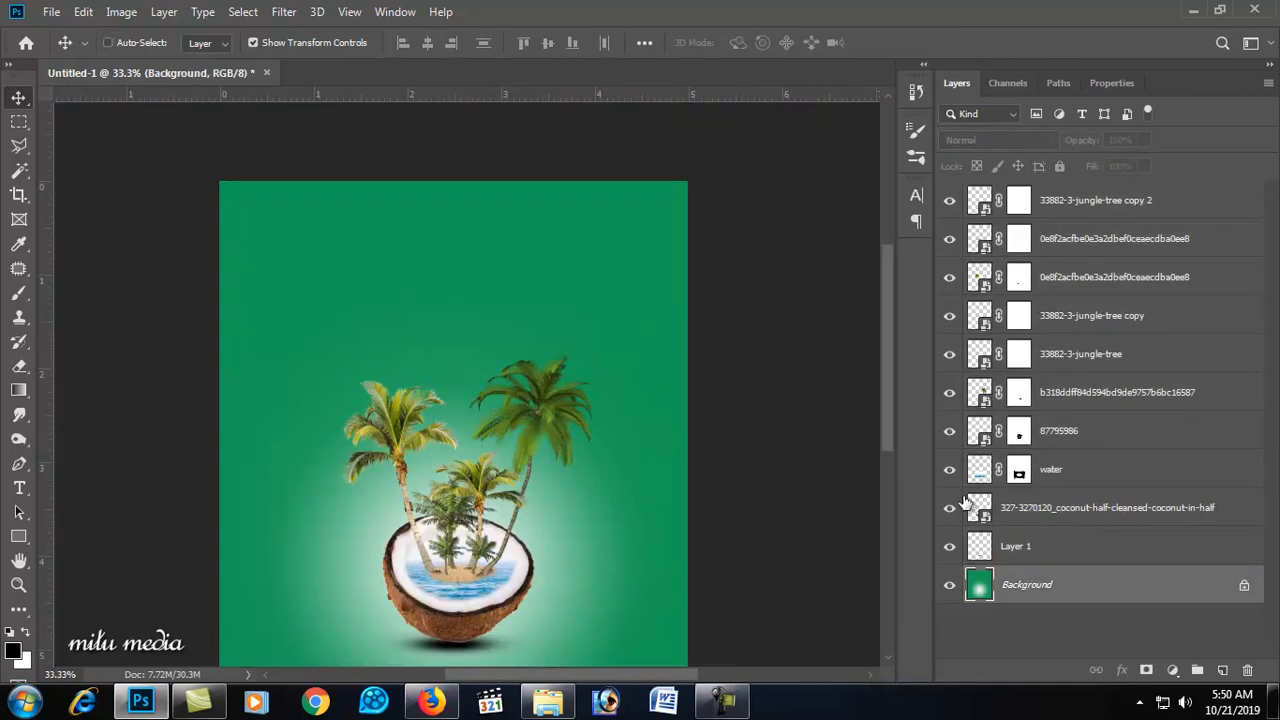
Step: Recolor the background with Hue/Saturation set to Hue +50, Saturation +42 and Lightness +1
key(ctrl+u)
mouse_move(871, 270)
mouse_down()
mouse_move(857, 272)
mouse_move(892, 270)
mouse_move(880, 269)
mouse_up()
drag(836, 370, 836, 369)
drag(835, 325, 871, 321)
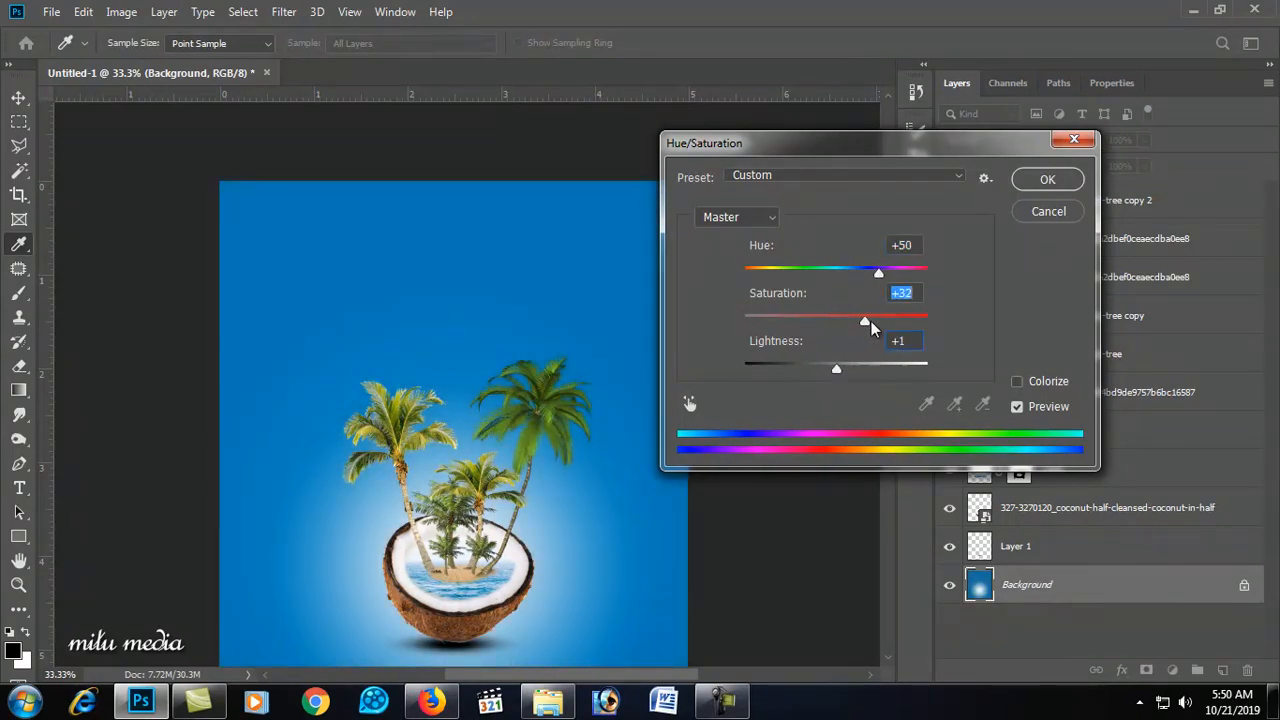
click(1035, 185)
Step: Select the tall right palm layer and add an Inner Glow with 57% opacity and 4% noise
key(v)
click(543, 414)
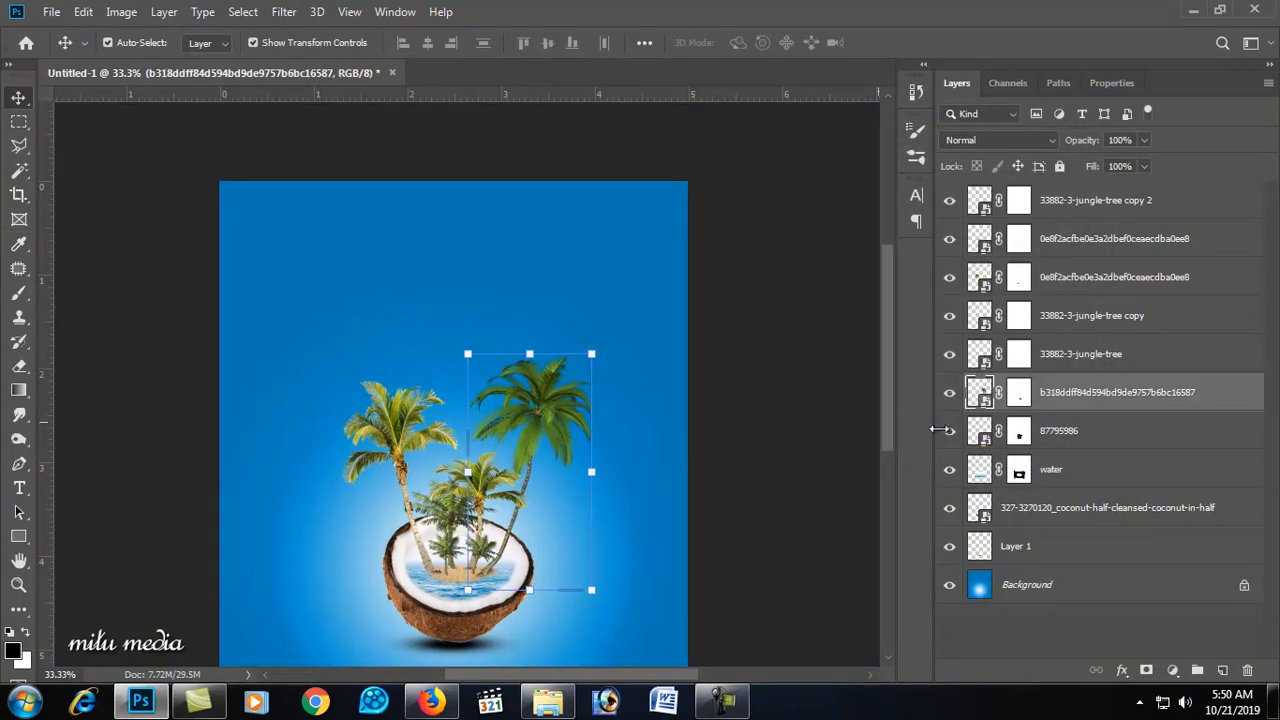
double_click(1222, 406)
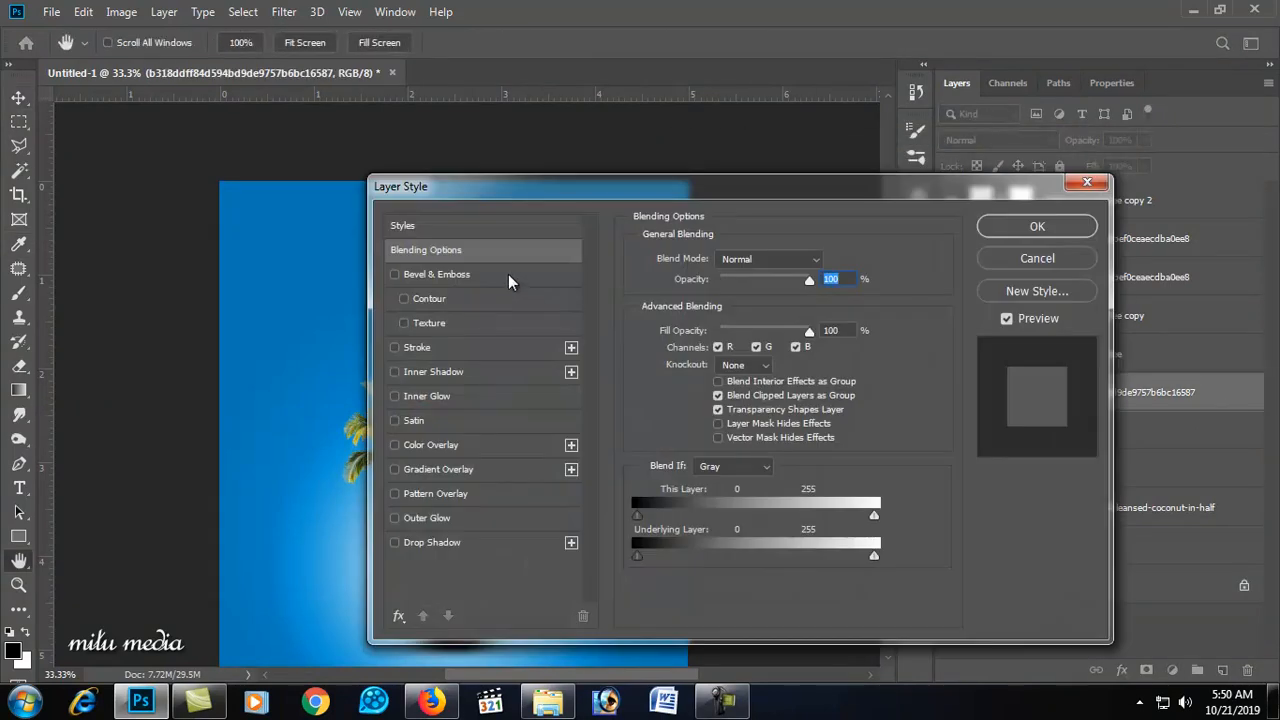
drag(527, 200, 765, 150)
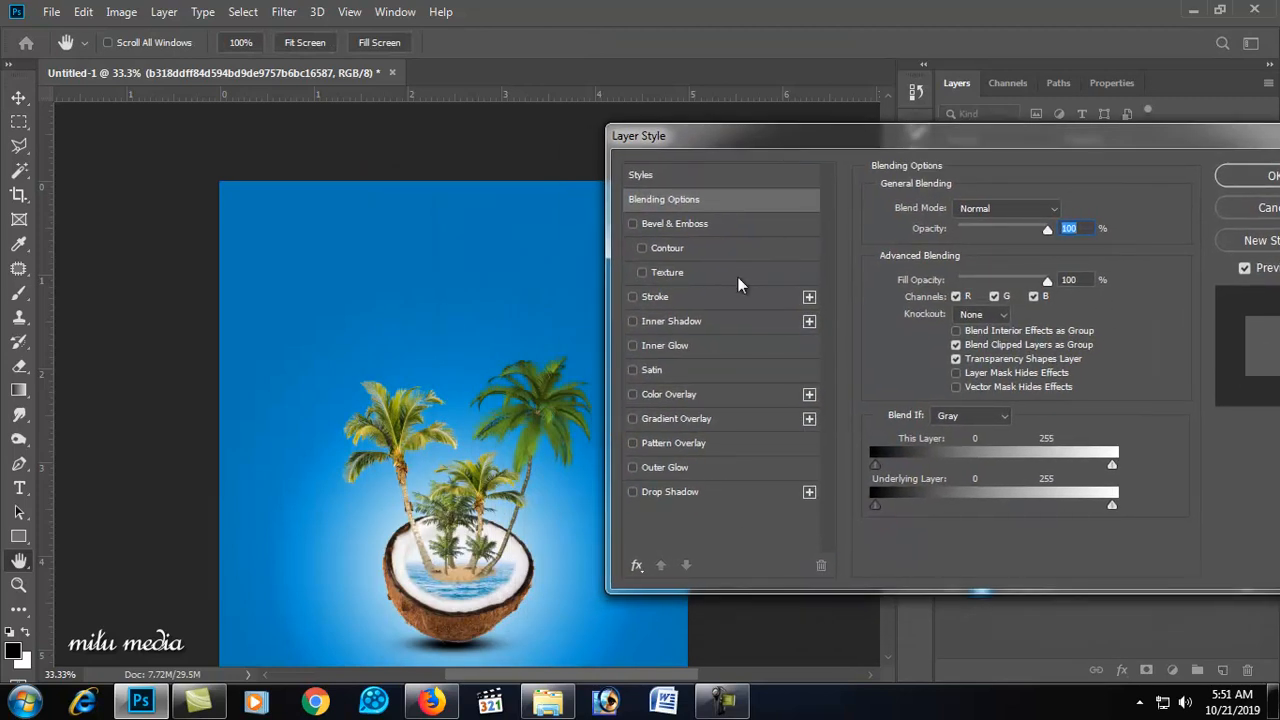
click(632, 346)
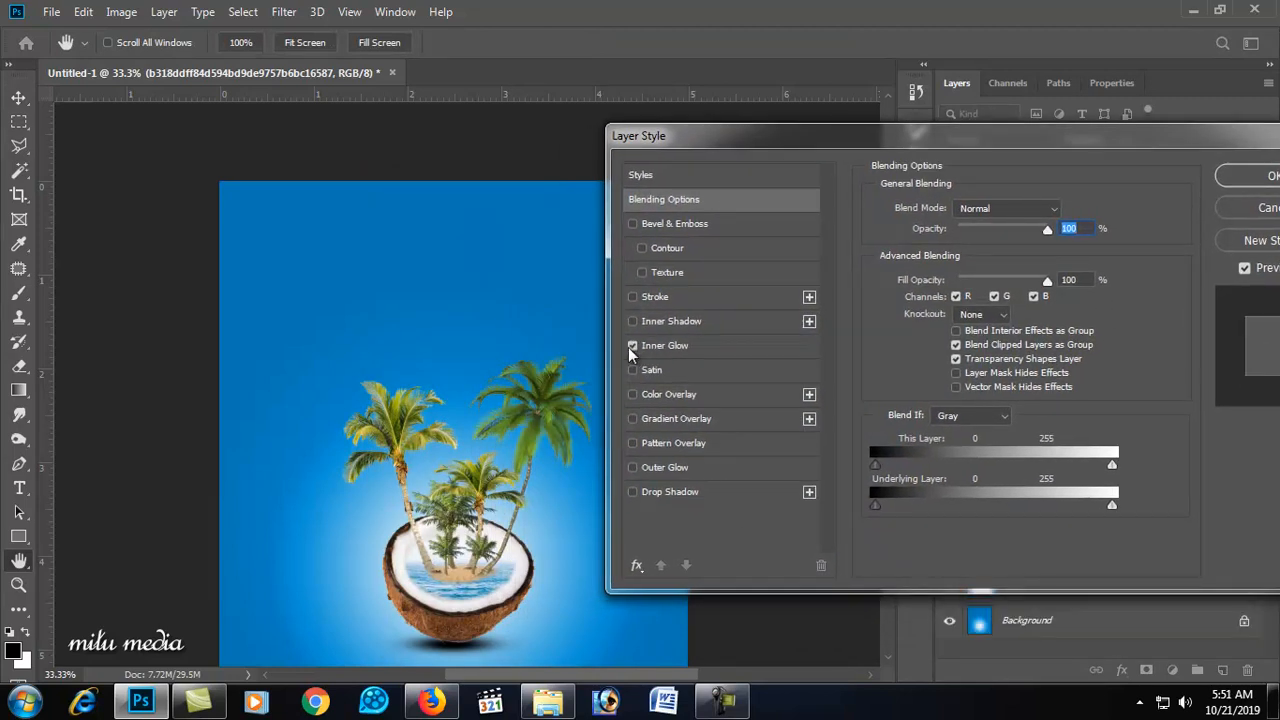
click(675, 350)
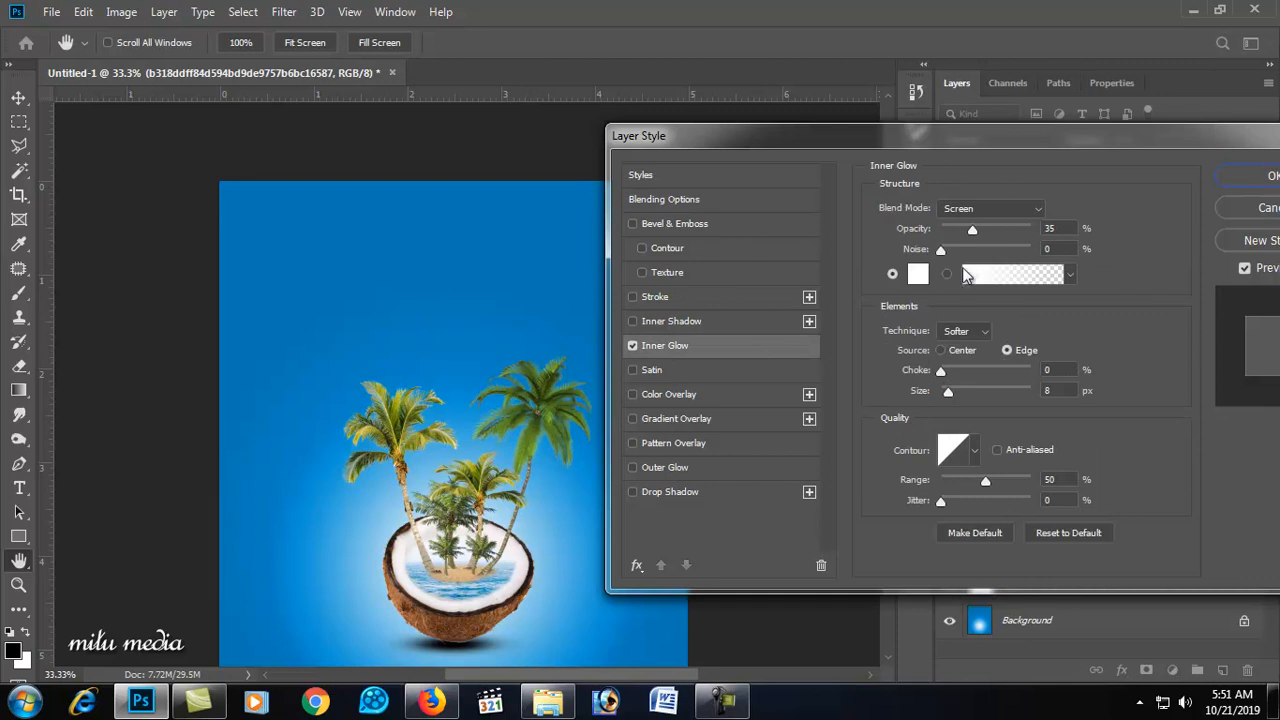
drag(941, 252, 980, 233)
mouse_move(946, 370)
mouse_down()
mouse_move(975, 367)
mouse_move(937, 373)
mouse_up()
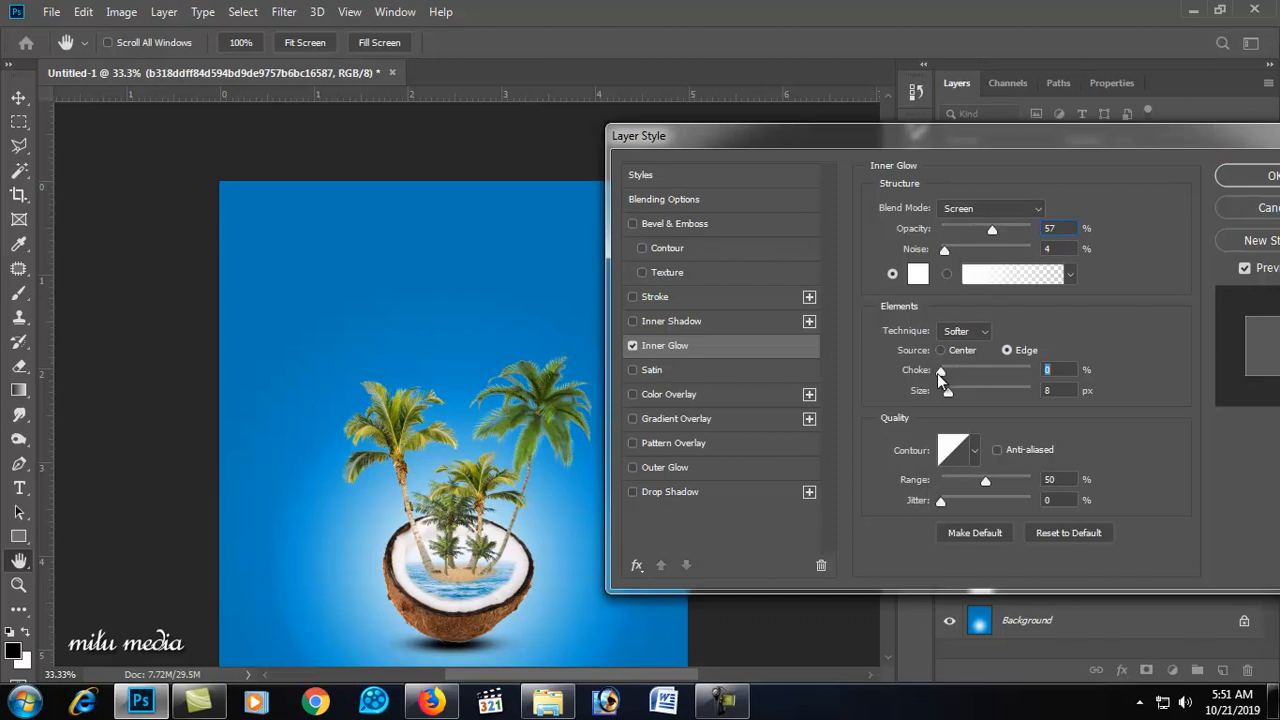
click(1218, 178)
Step: Zoom in on the coconut and create a new empty layer above the tall palm layer
scroll(455, 580, up, 3)
scroll(455, 581, up, 3)
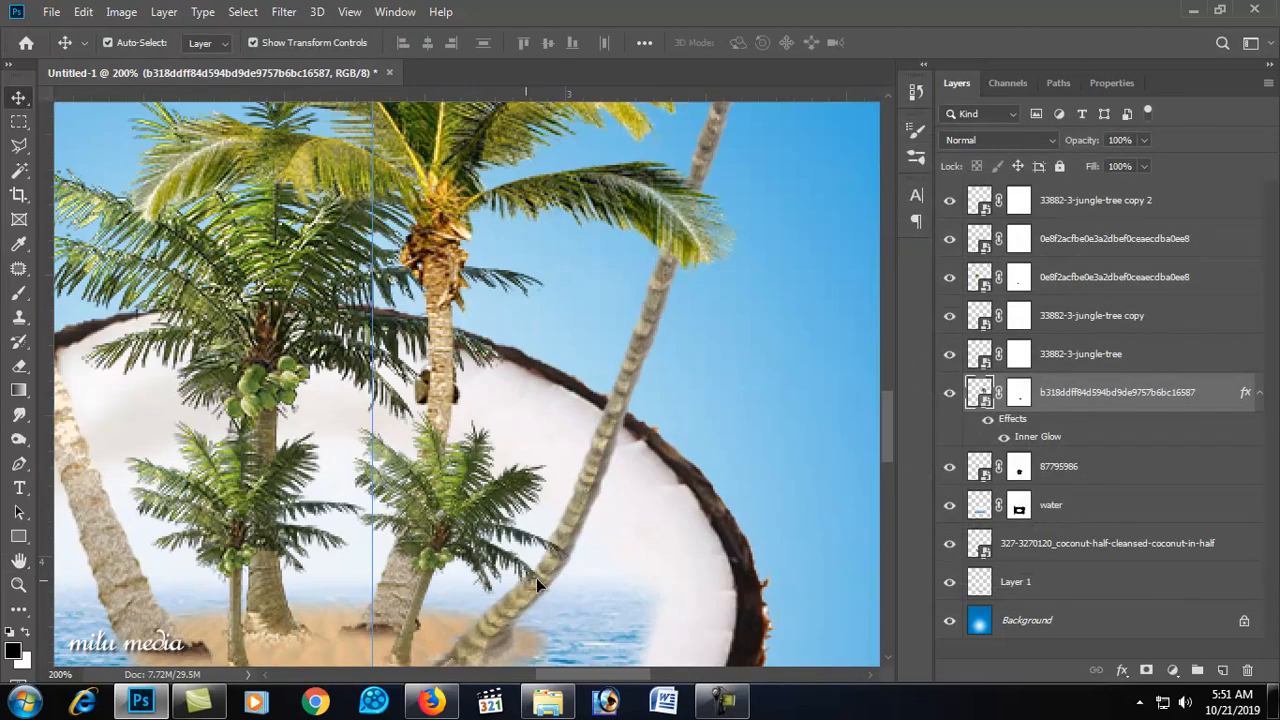
click(1222, 670)
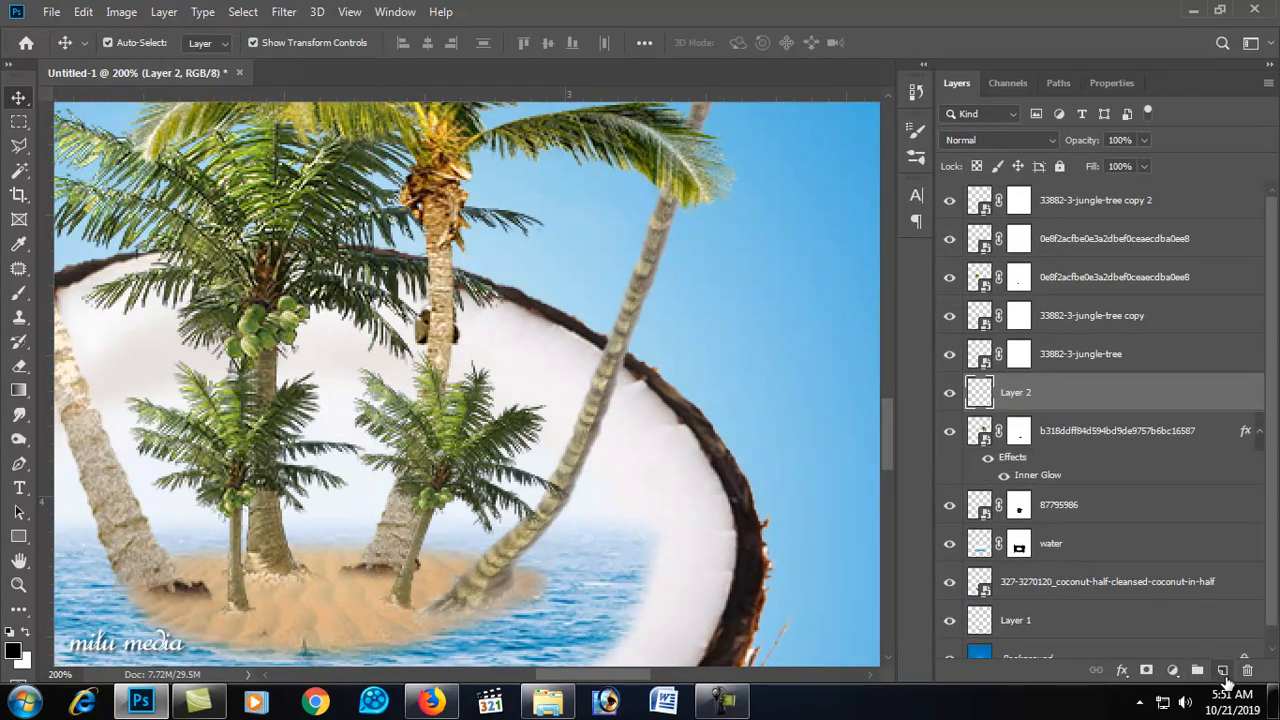
Step: Paint a black stroke along the leaning palm trunk inside the coconut with a 20 px soft brush
scroll(94, 343, down, 3)
key(b)
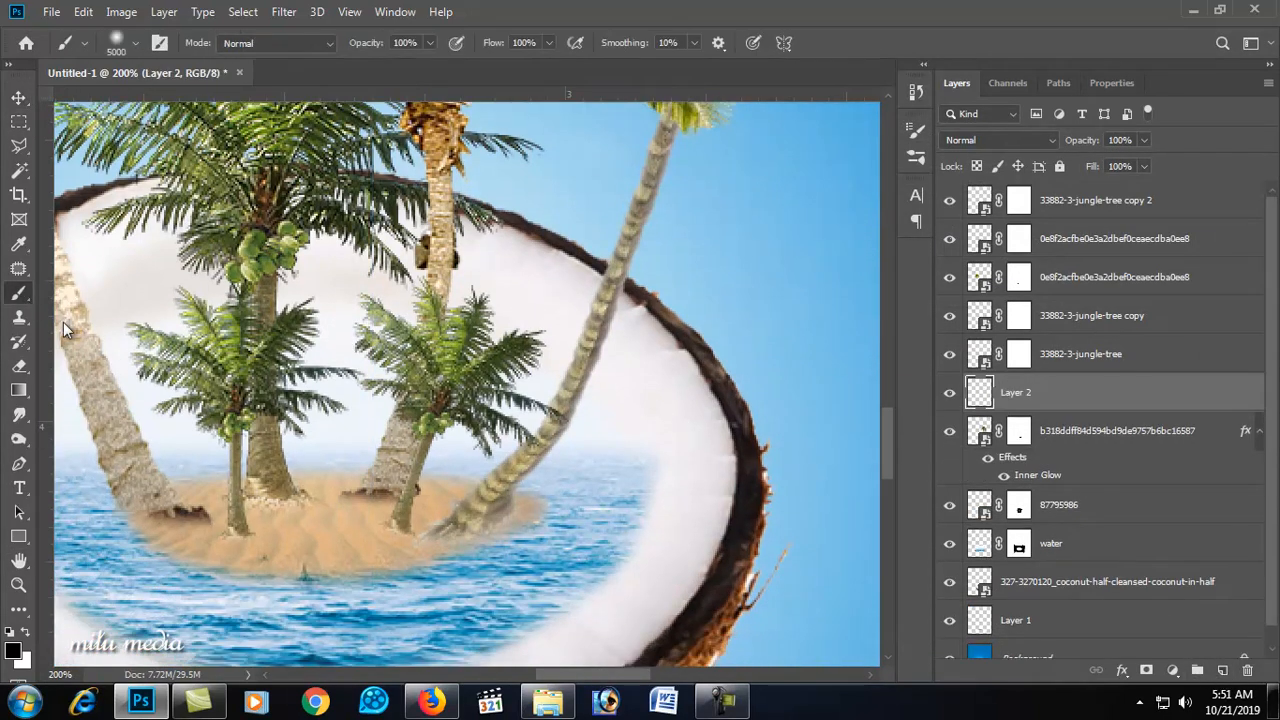
right_click(620, 378)
click(784, 419)
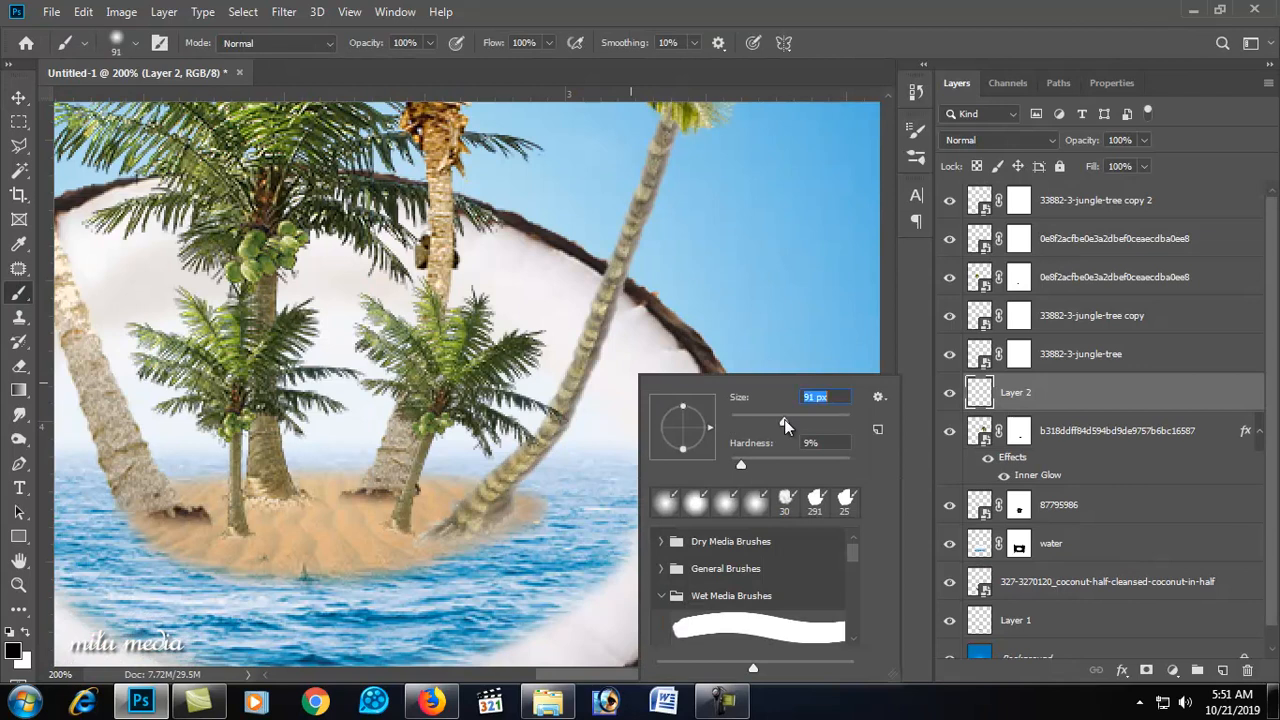
drag(744, 421, 740, 413)
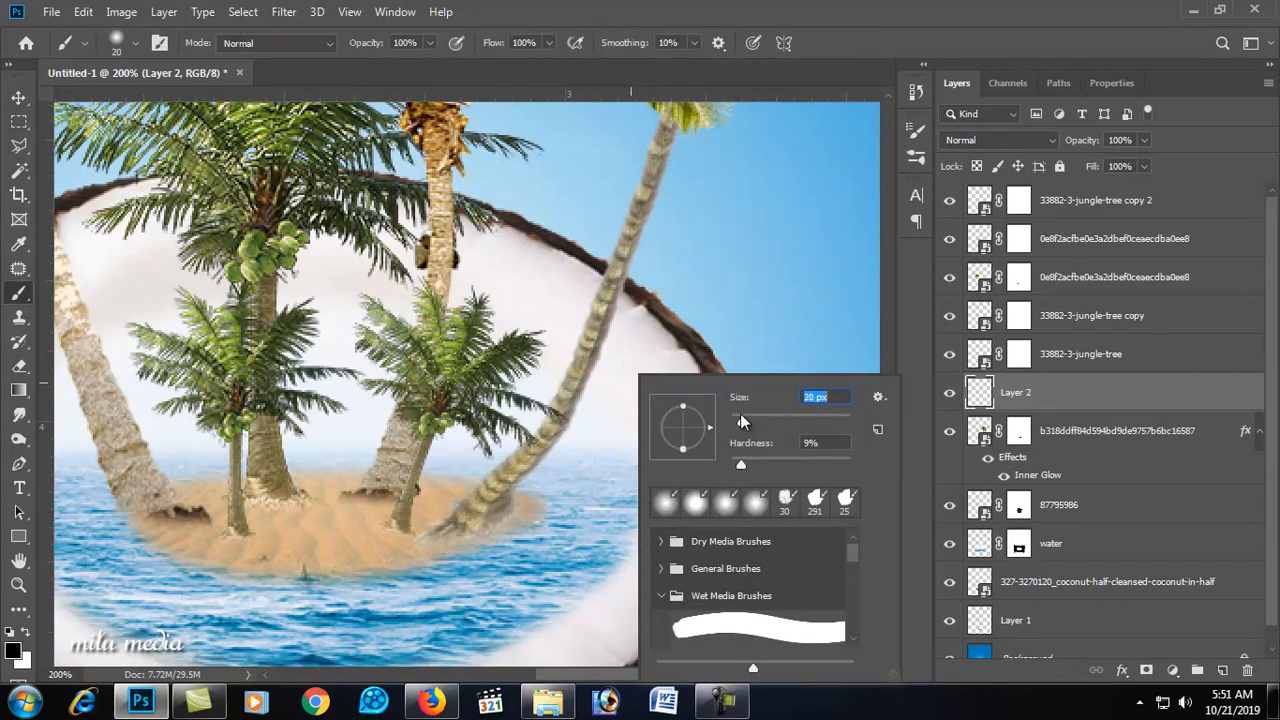
click(670, 353)
mouse_move(670, 353)
mouse_down()
mouse_move(626, 436)
mouse_move(470, 519)
mouse_up()
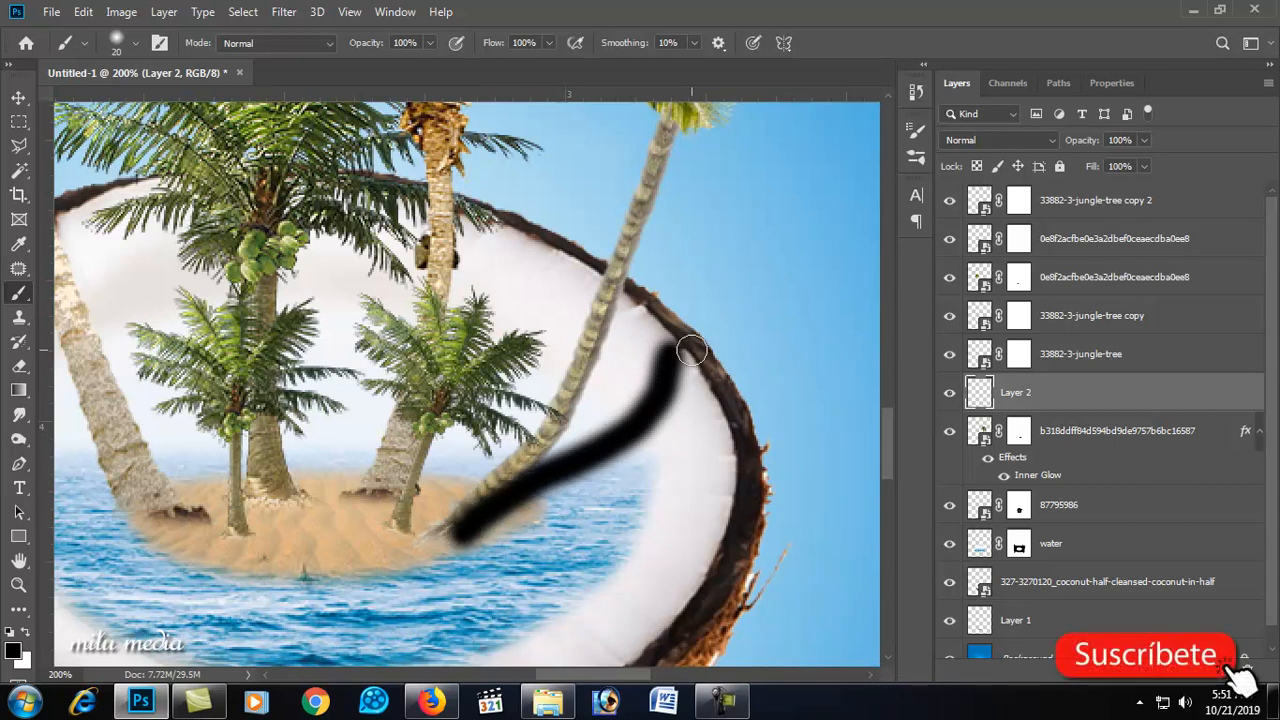
Step: Nudge the painted stroke slightly and set its layer opacity to 50%
click(18, 97)
drag(628, 444, 637, 450)
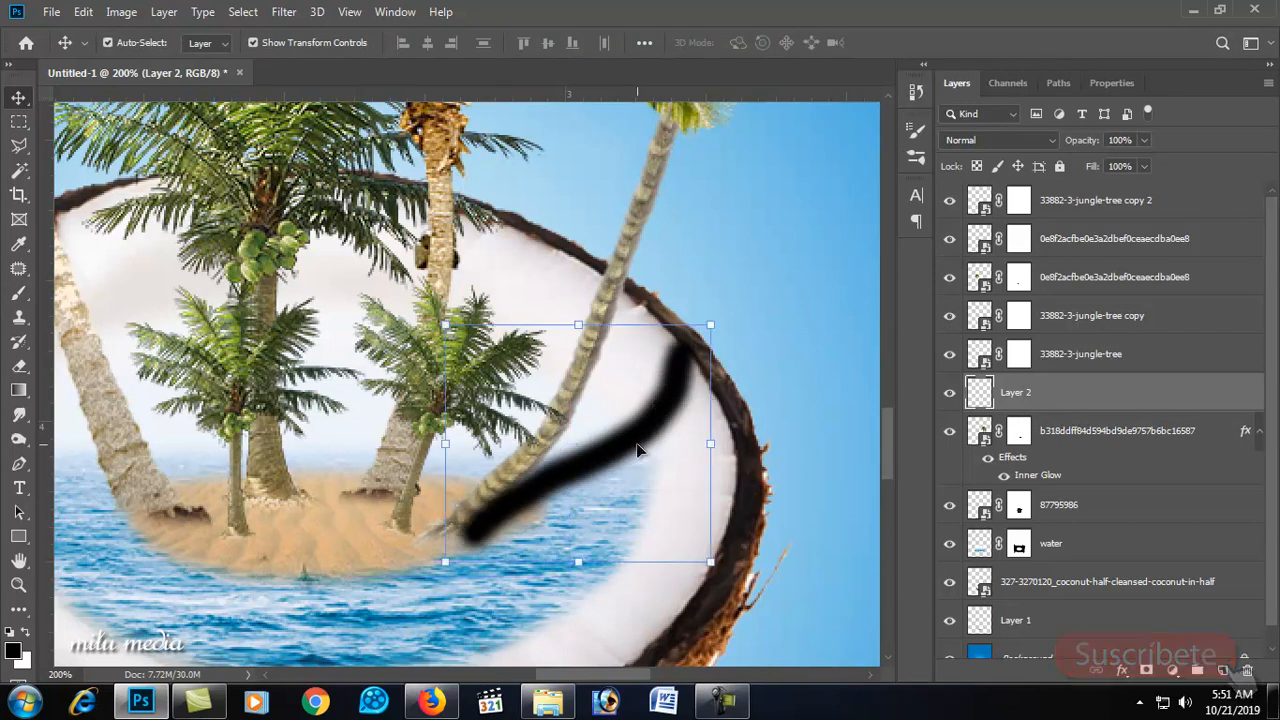
key(5)
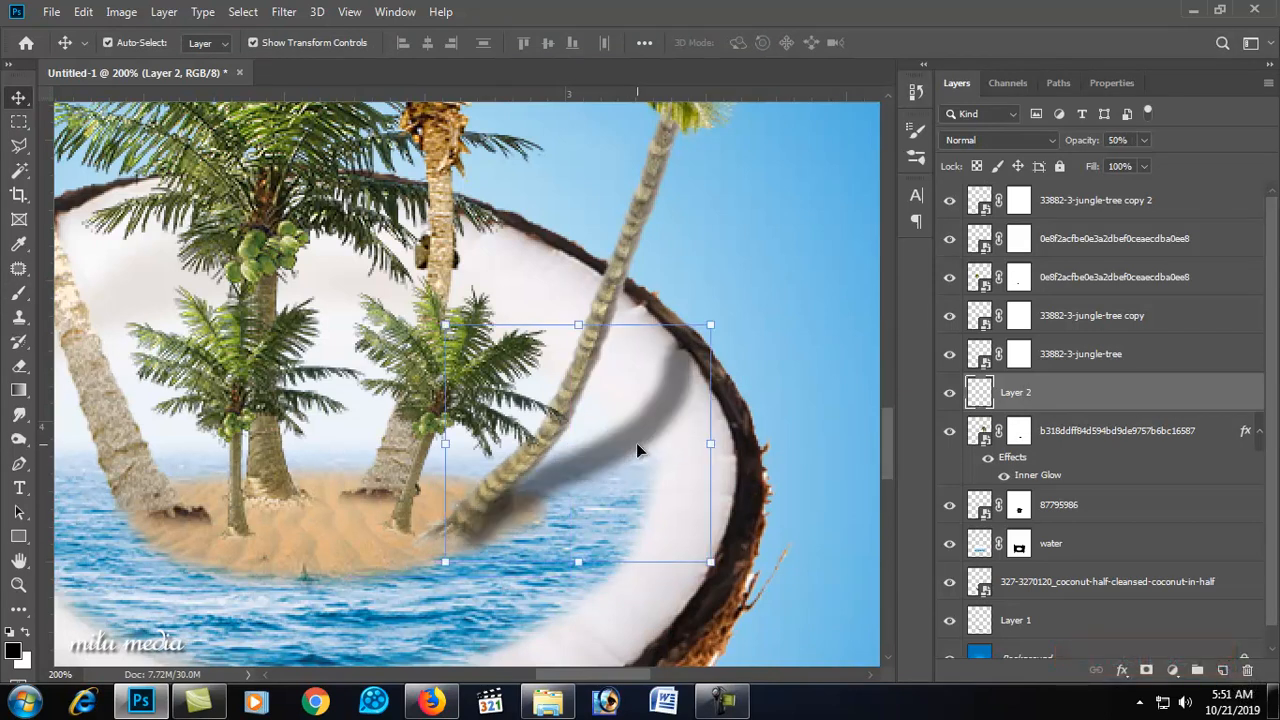
Step: Warp the stroke to follow the curve of the coconut's inner wall and lower the layer opacity to 30%
key(ctrl+t)
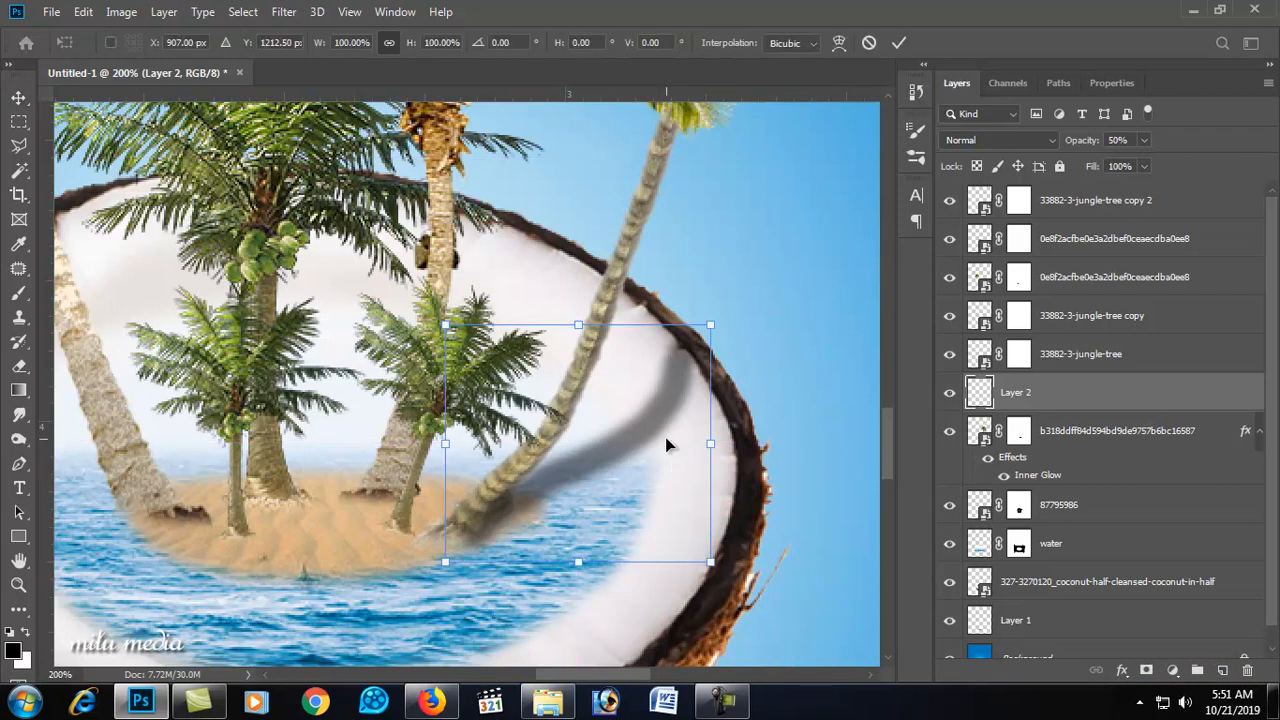
right_click(633, 430)
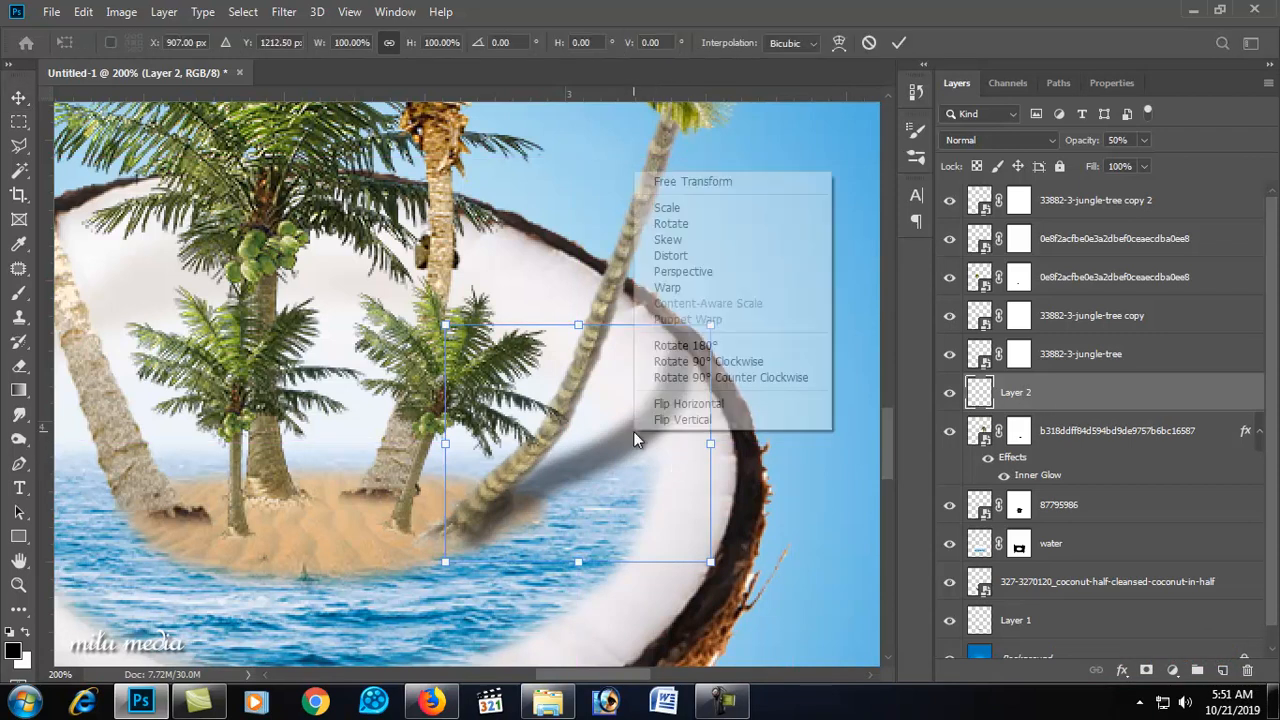
click(695, 288)
drag(537, 410, 555, 438)
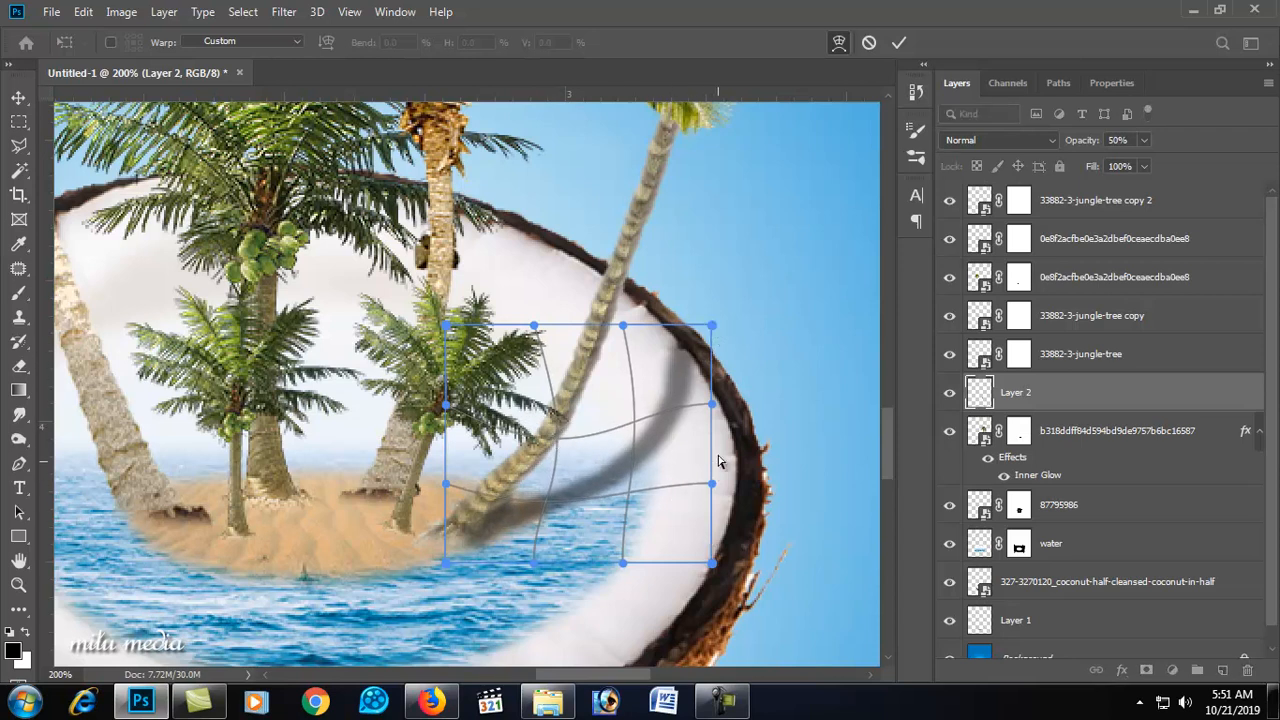
drag(714, 410, 698, 406)
mouse_move(712, 328)
mouse_down()
mouse_move(700, 322)
mouse_move(723, 322)
mouse_up()
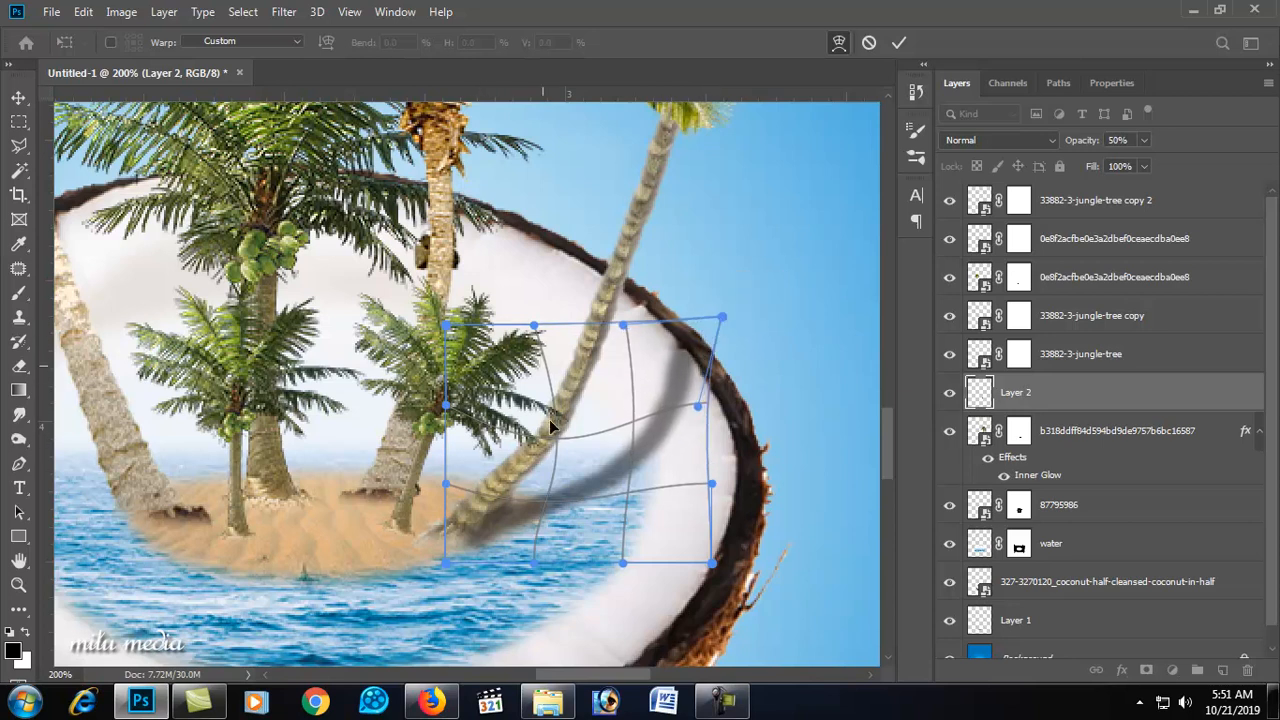
drag(444, 487, 519, 524)
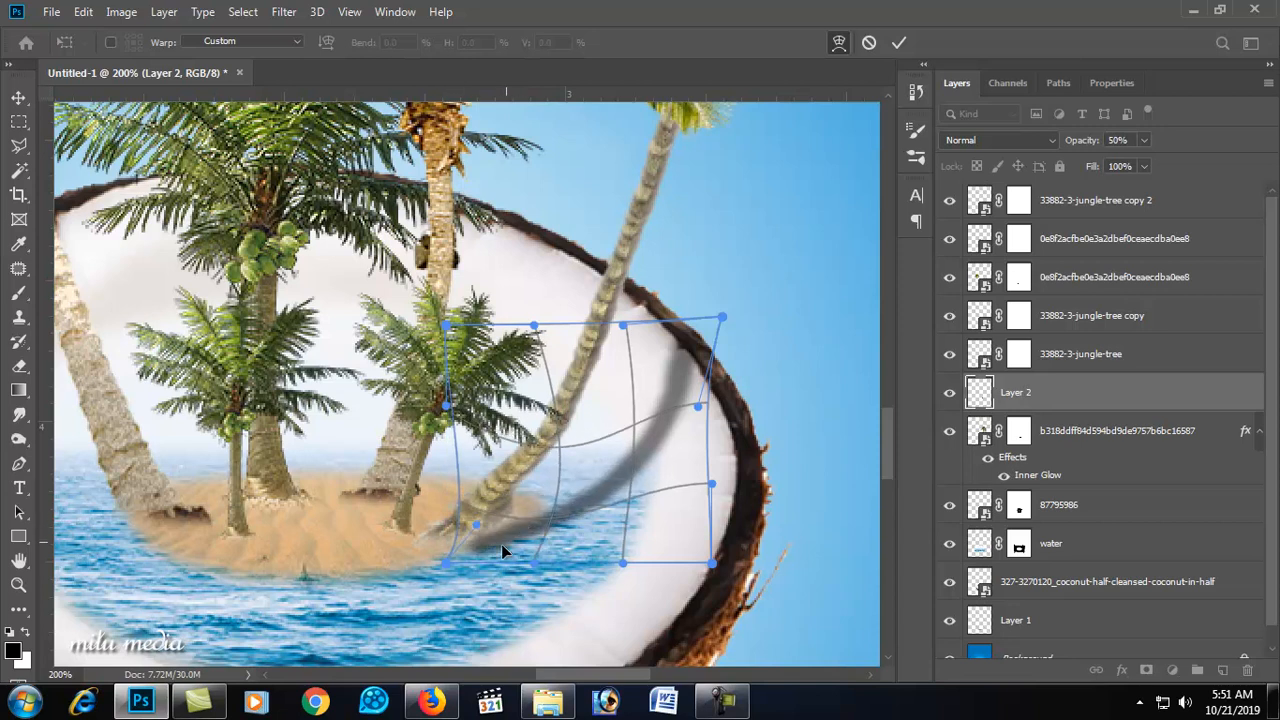
drag(453, 569, 450, 544)
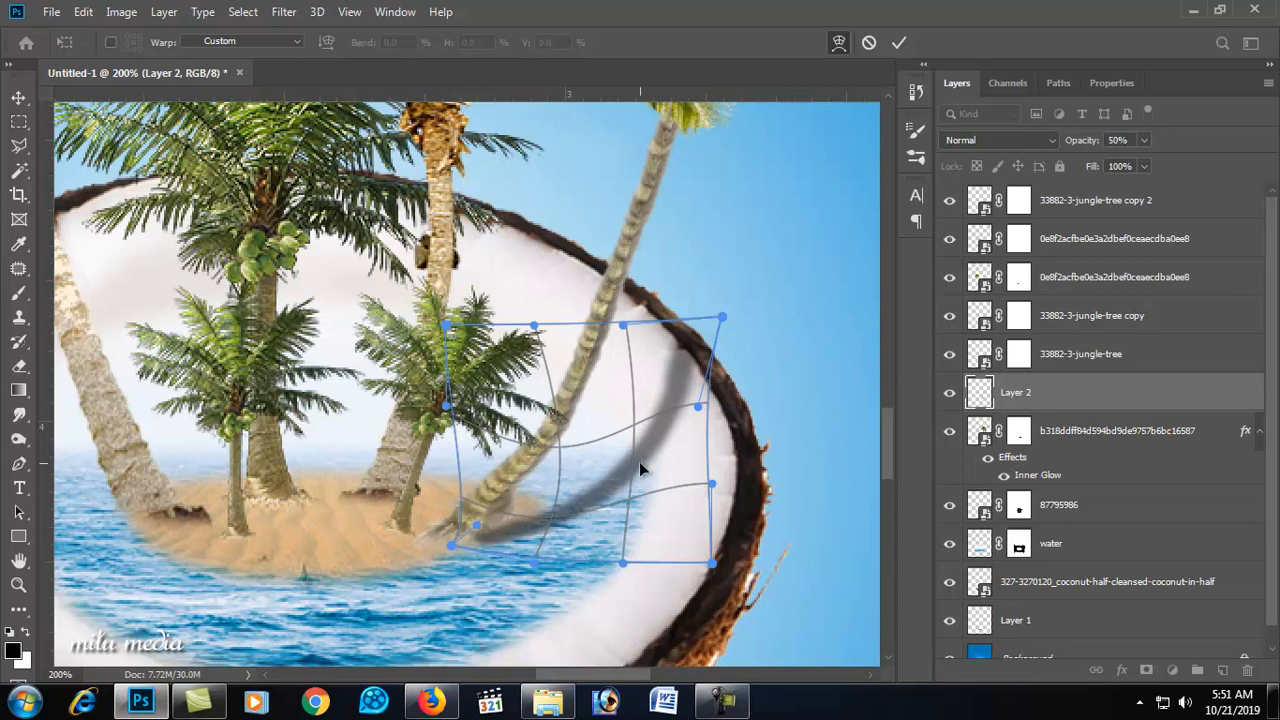
drag(642, 467, 630, 460)
drag(669, 402, 664, 399)
drag(674, 345, 685, 350)
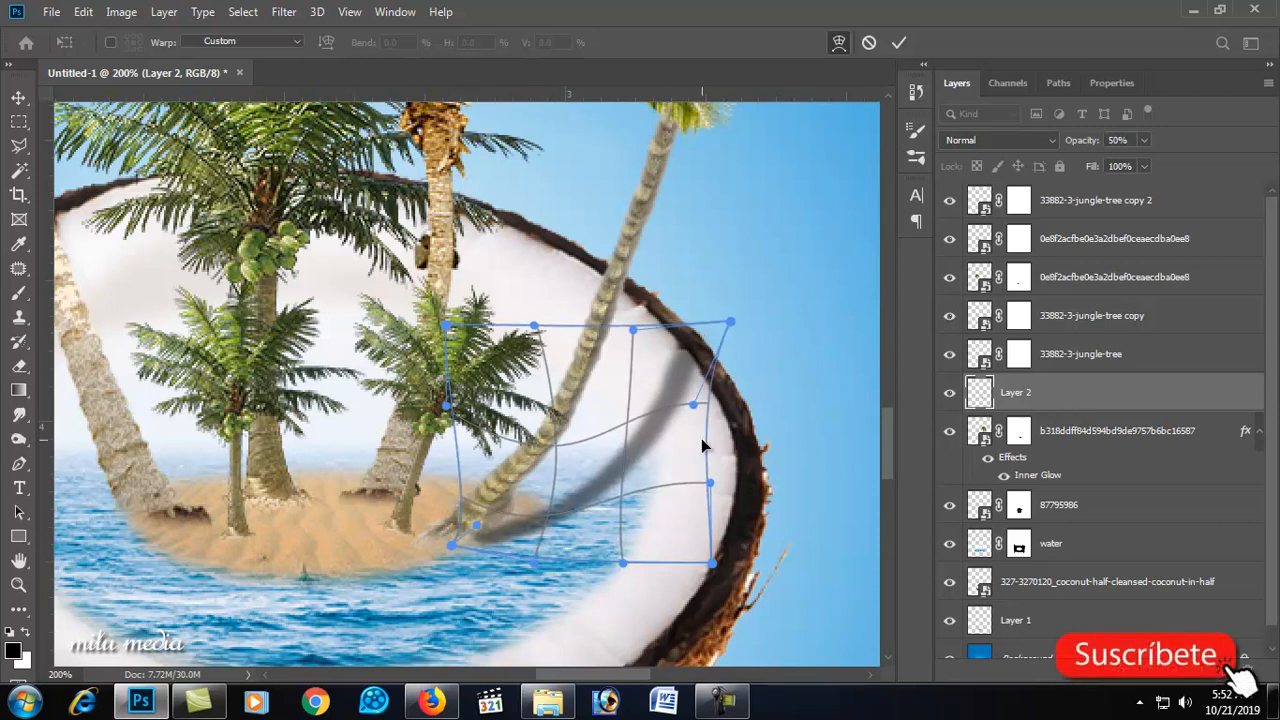
key(Return)
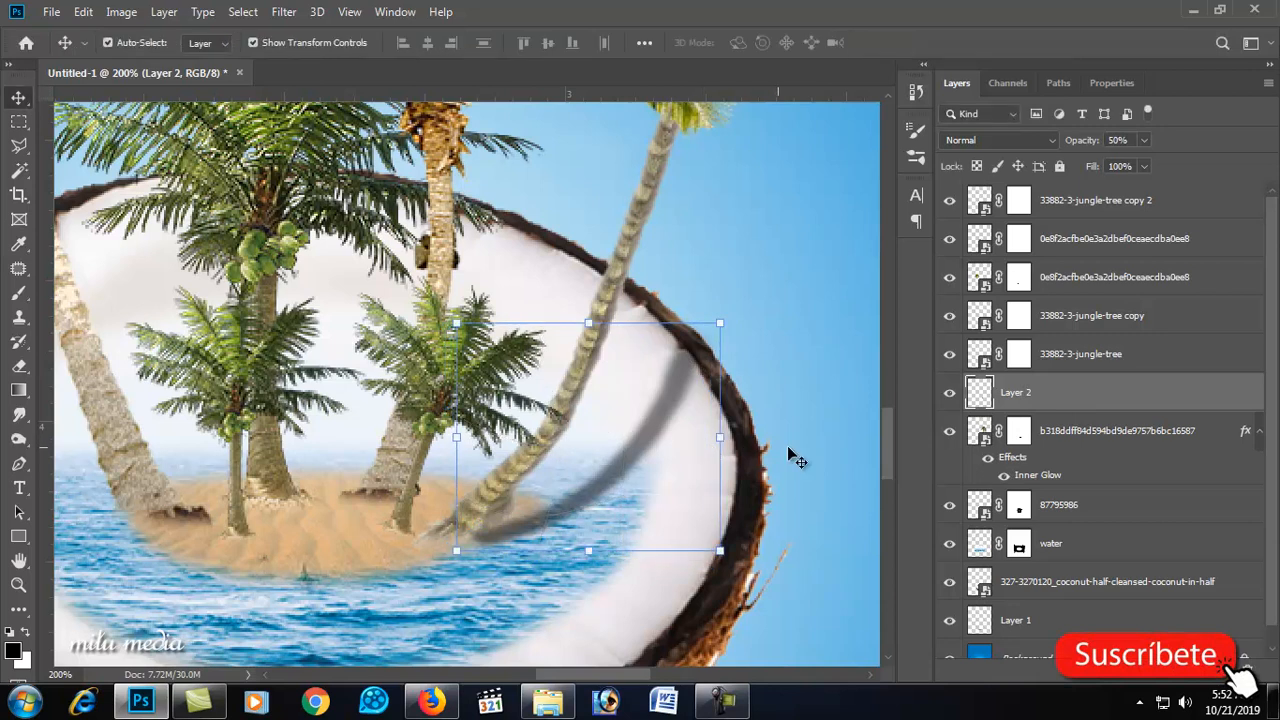
key(3)
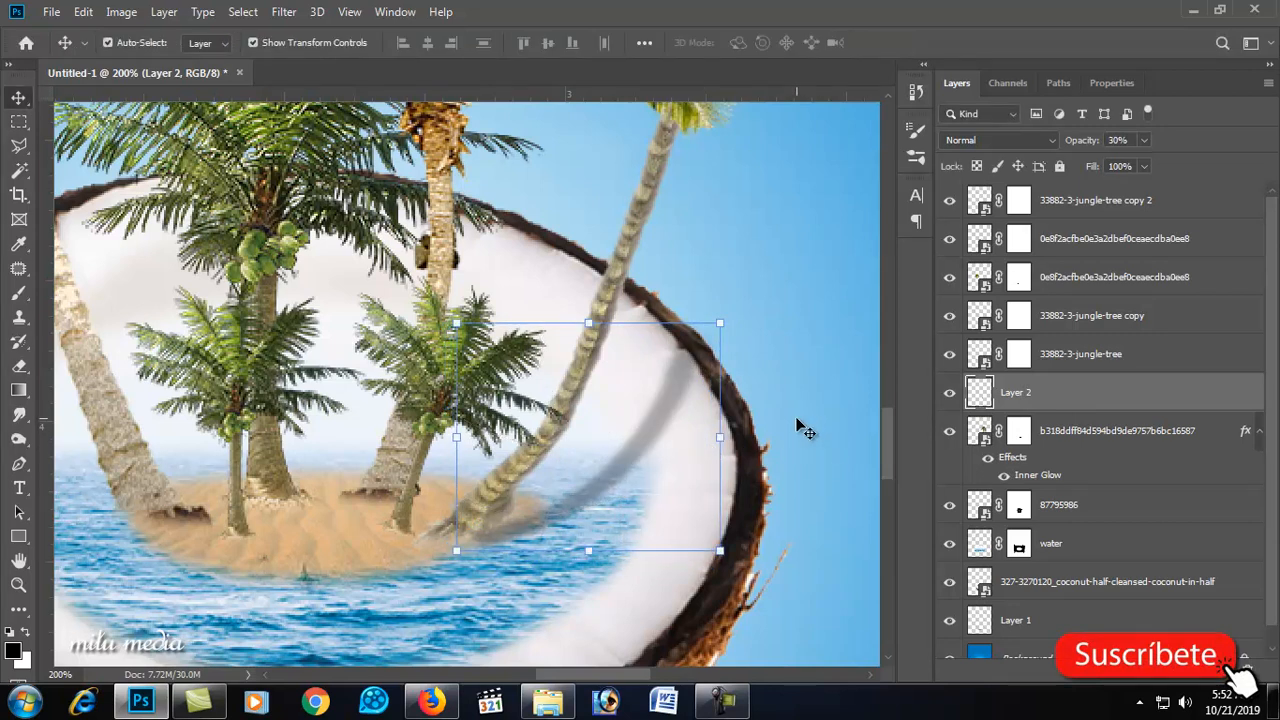
click(730, 332)
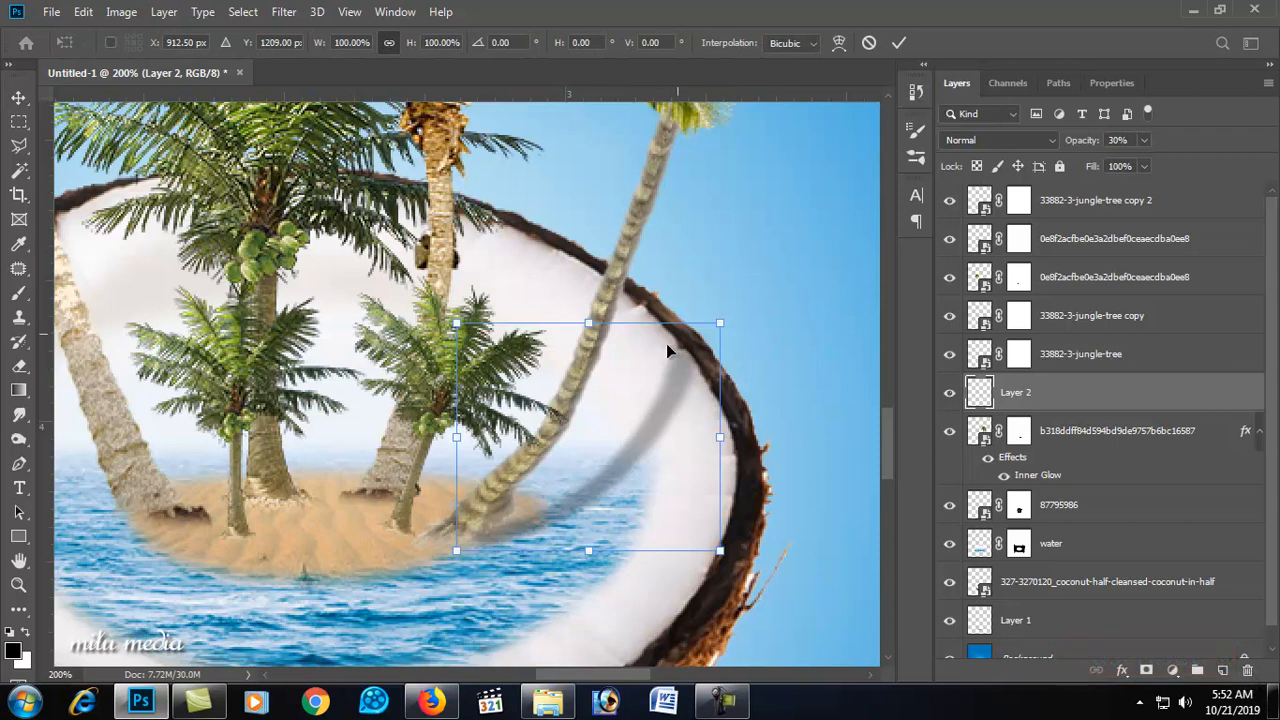
Step: Commit the warp and set the curved stroke layer's opacity to 20%
key(Return)
scroll(492, 450, down, 1)
click(435, 506)
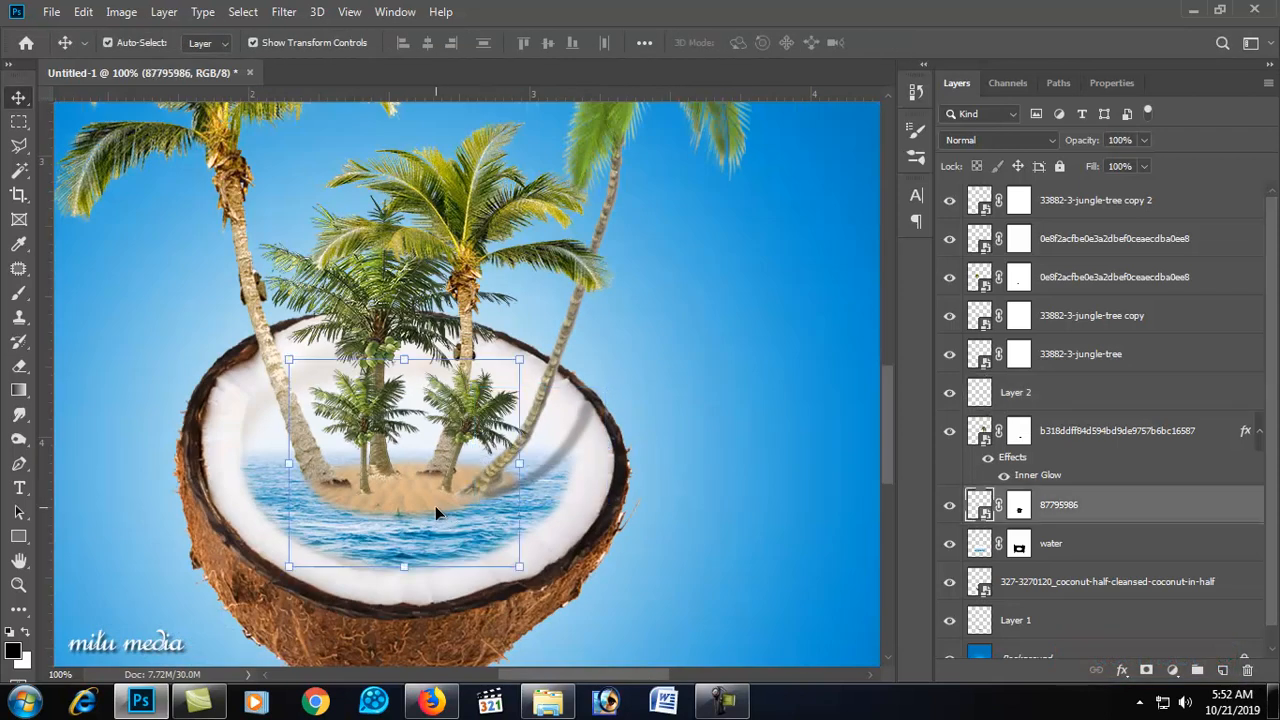
click(564, 451)
key(2)
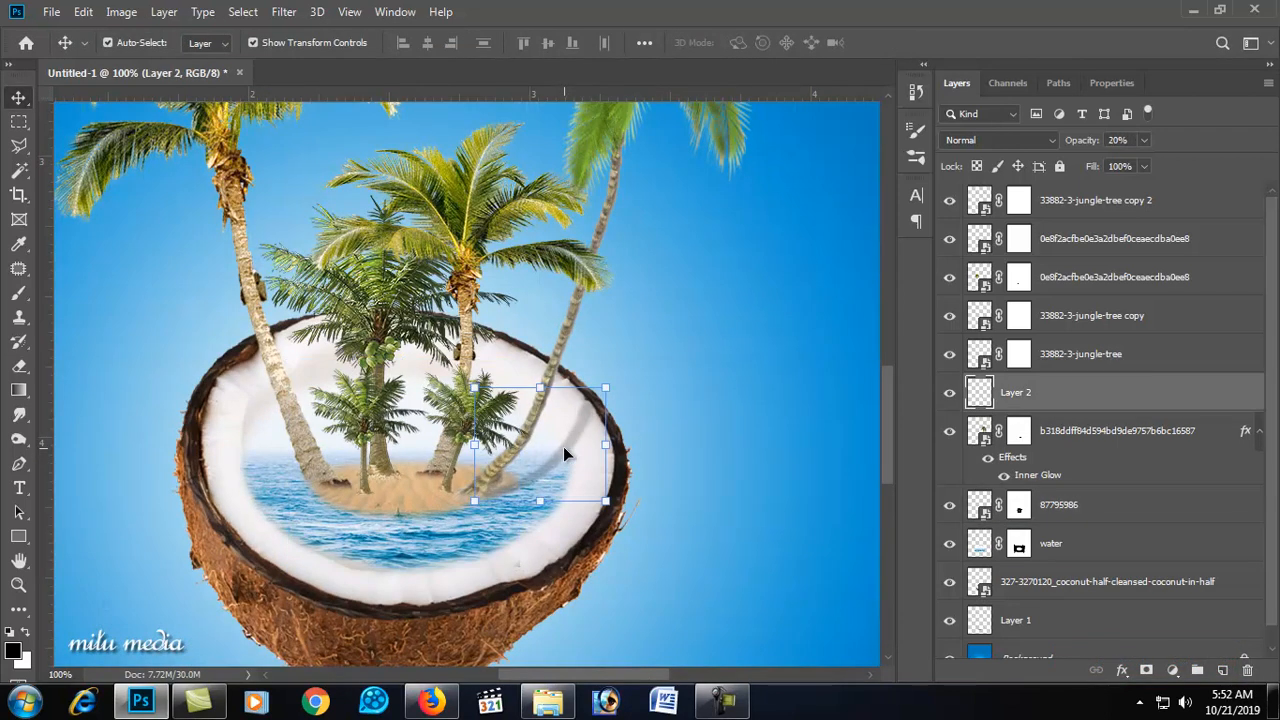
click(473, 493)
scroll(470, 498, down, 1)
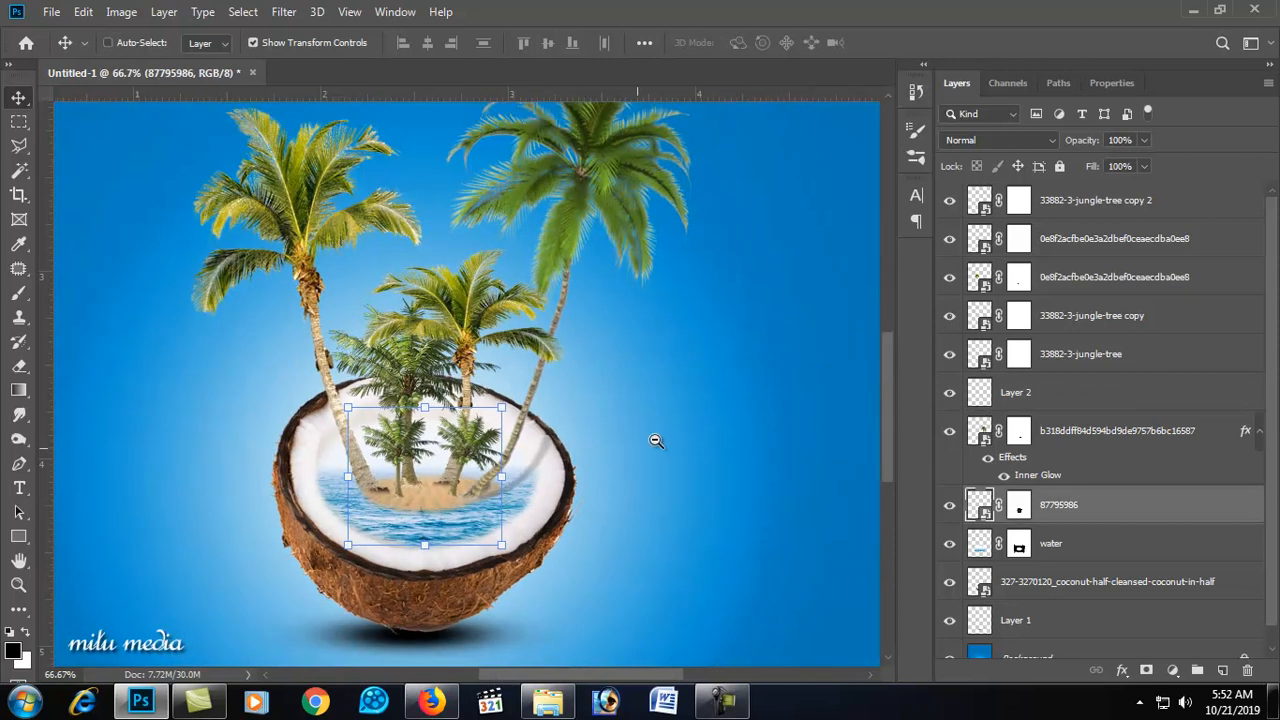
click(656, 446)
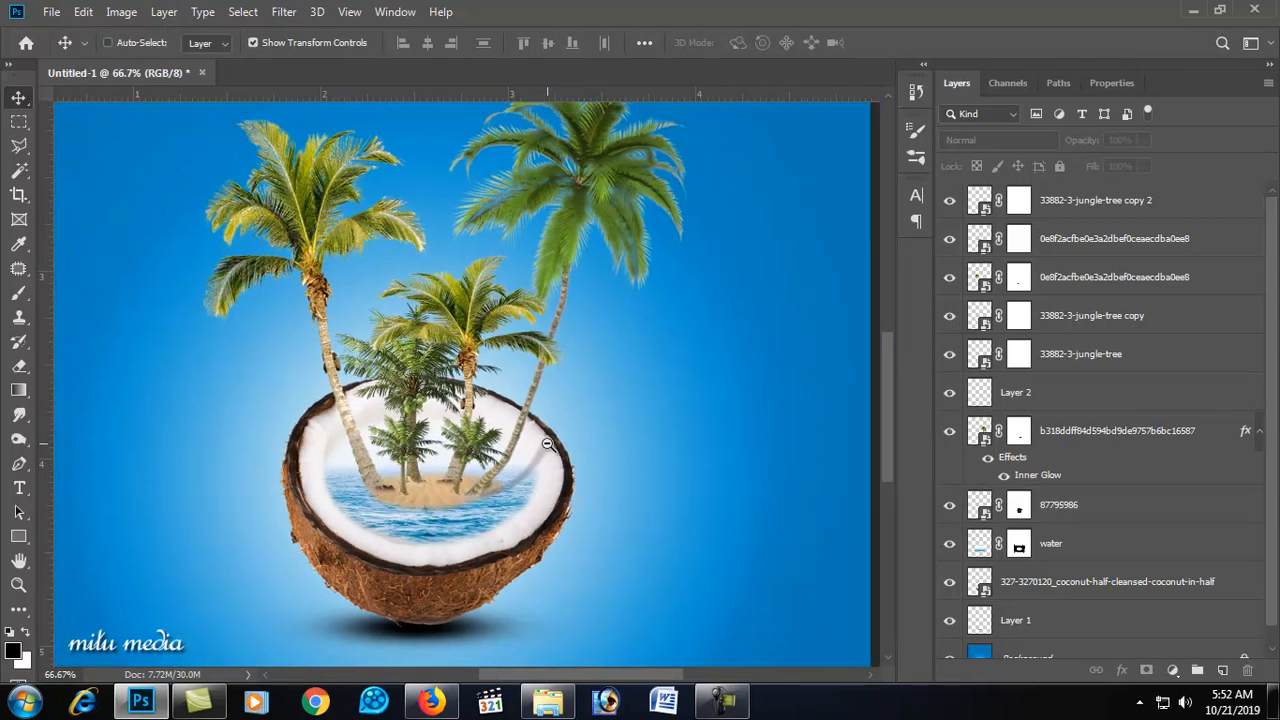
scroll(575, 452, down, 1)
scroll(575, 452, up, 2)
scroll(583, 446, down, 3)
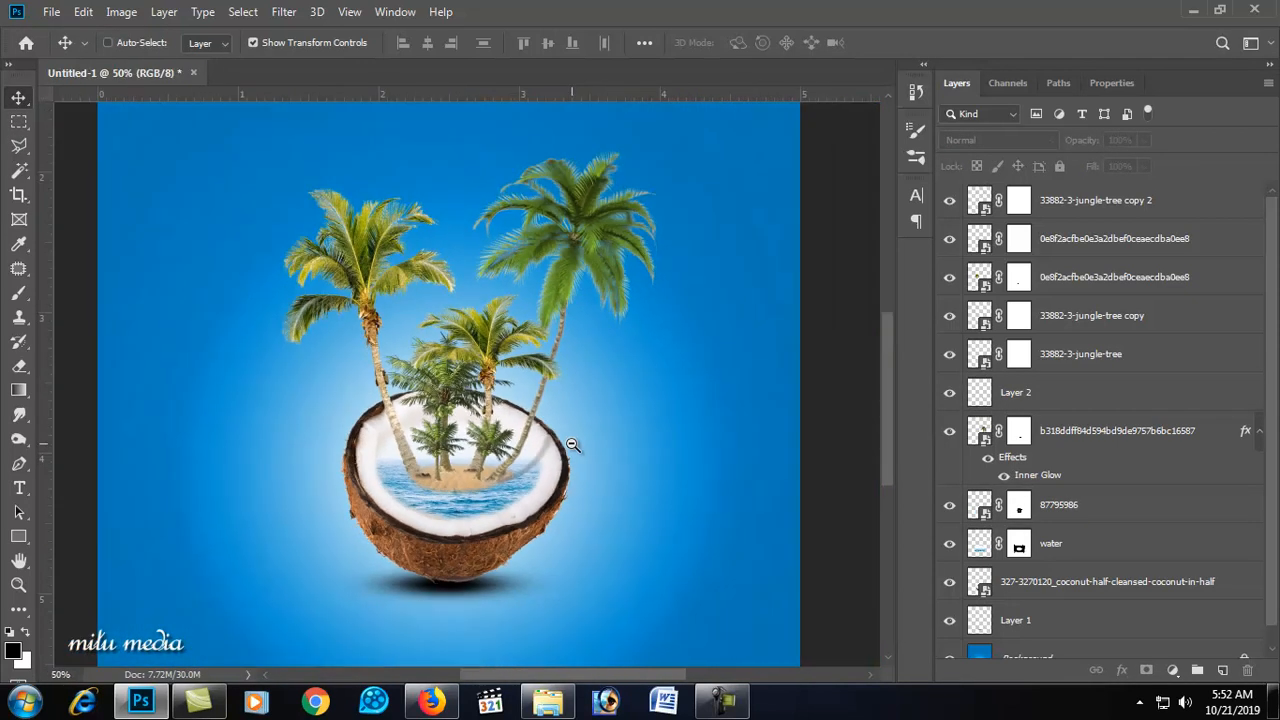
Step: Bring the Bird image into the document and place the flock in the sky above the palms
click(1219, 9)
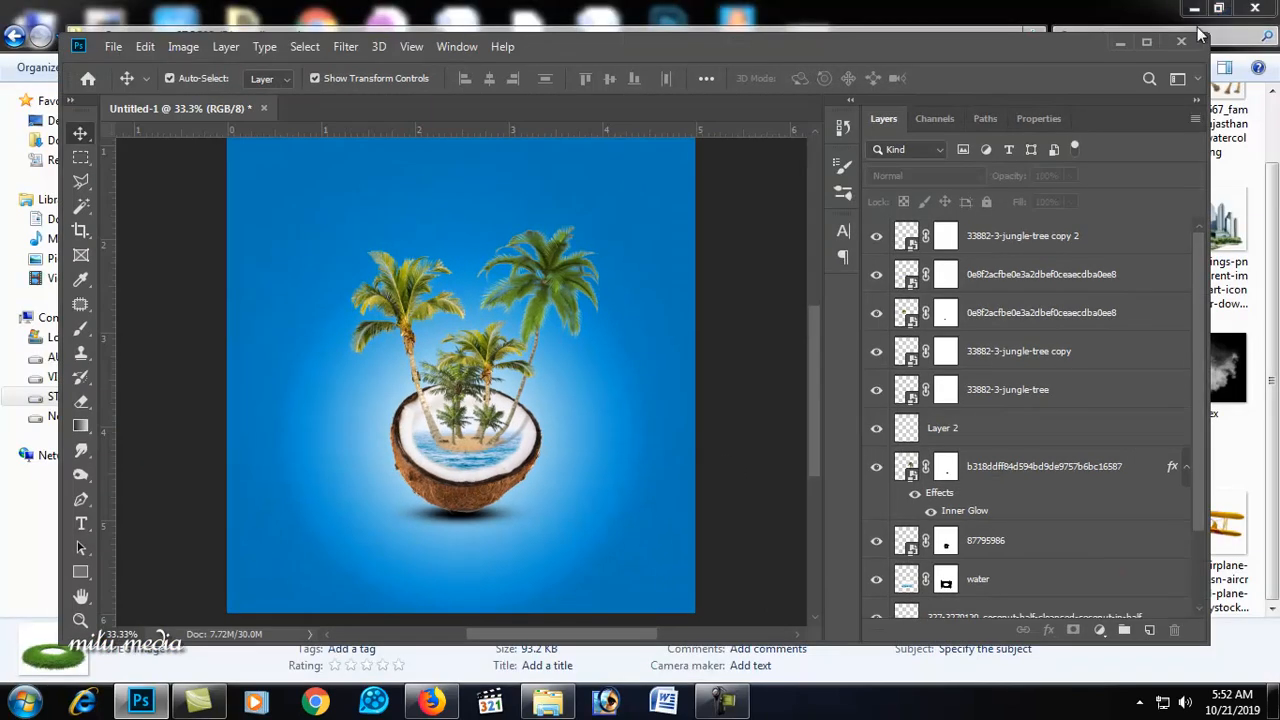
click(1150, 44)
click(1195, 9)
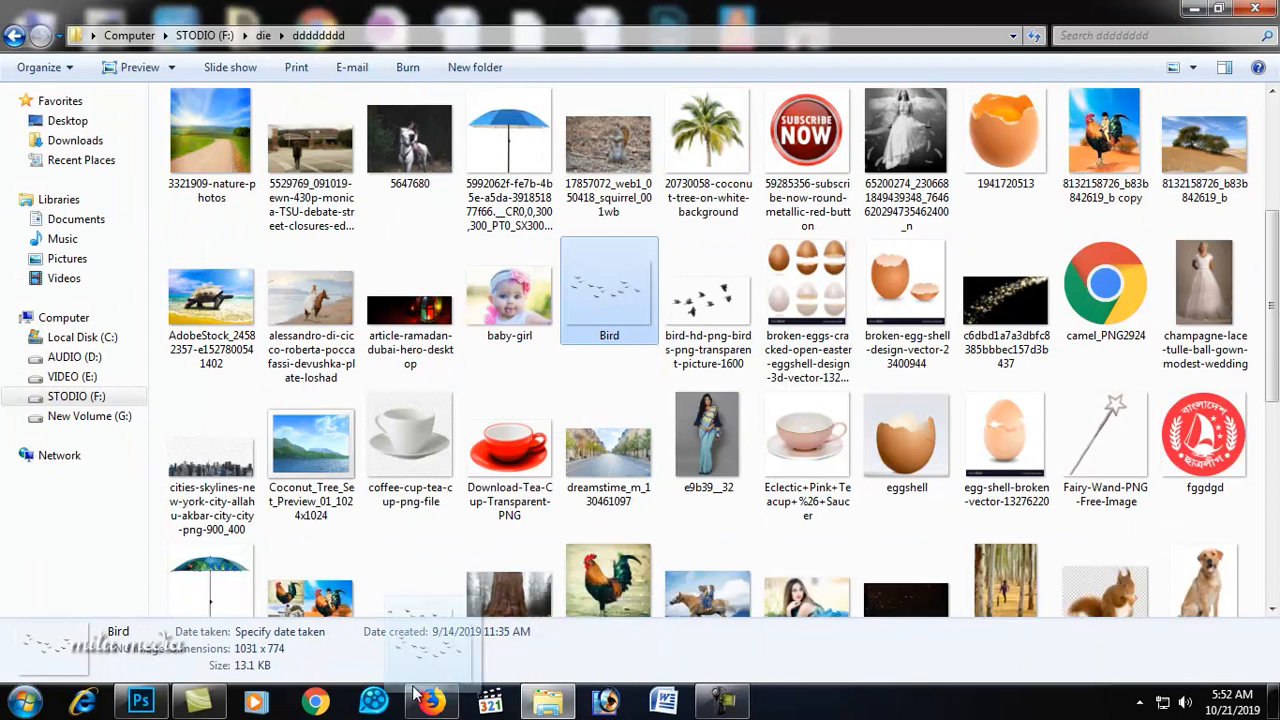
drag(203, 710, 294, 477)
drag(706, 203, 404, 486)
drag(380, 507, 558, 258)
key(Return)
click(398, 248)
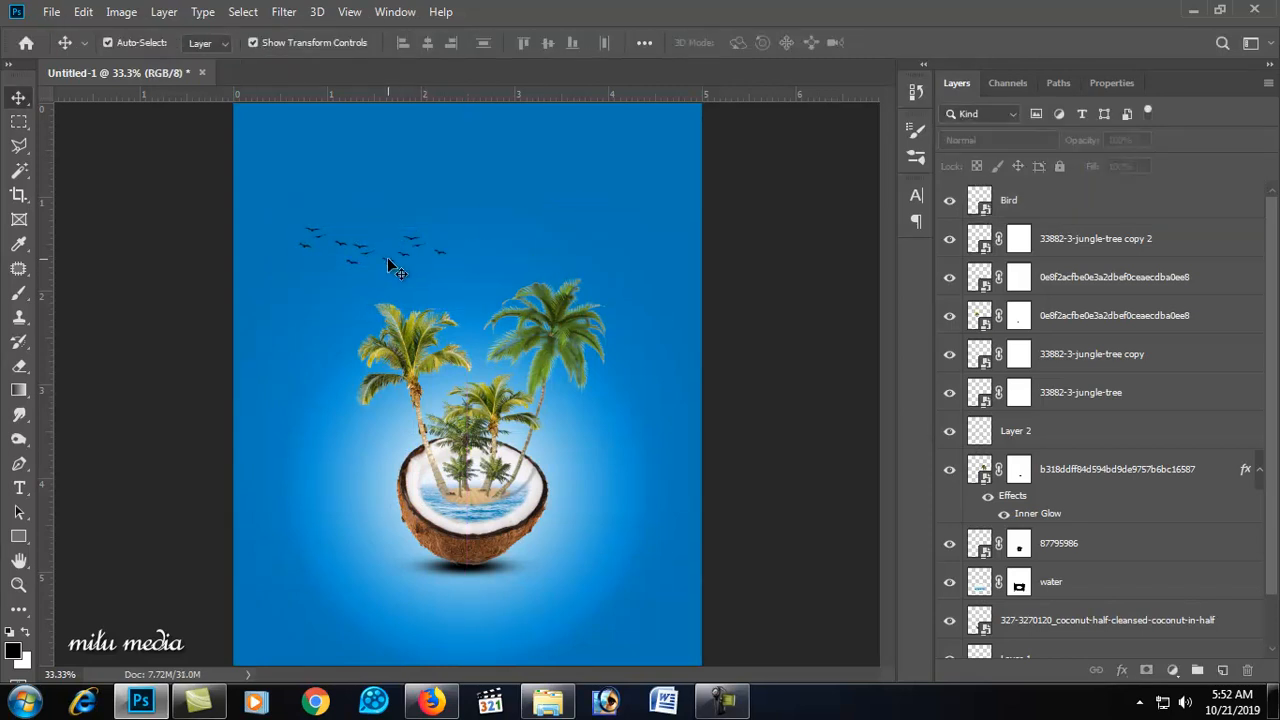
Step: Duplicate the bird flock and move the copy about 3 in to the right
click(387, 259)
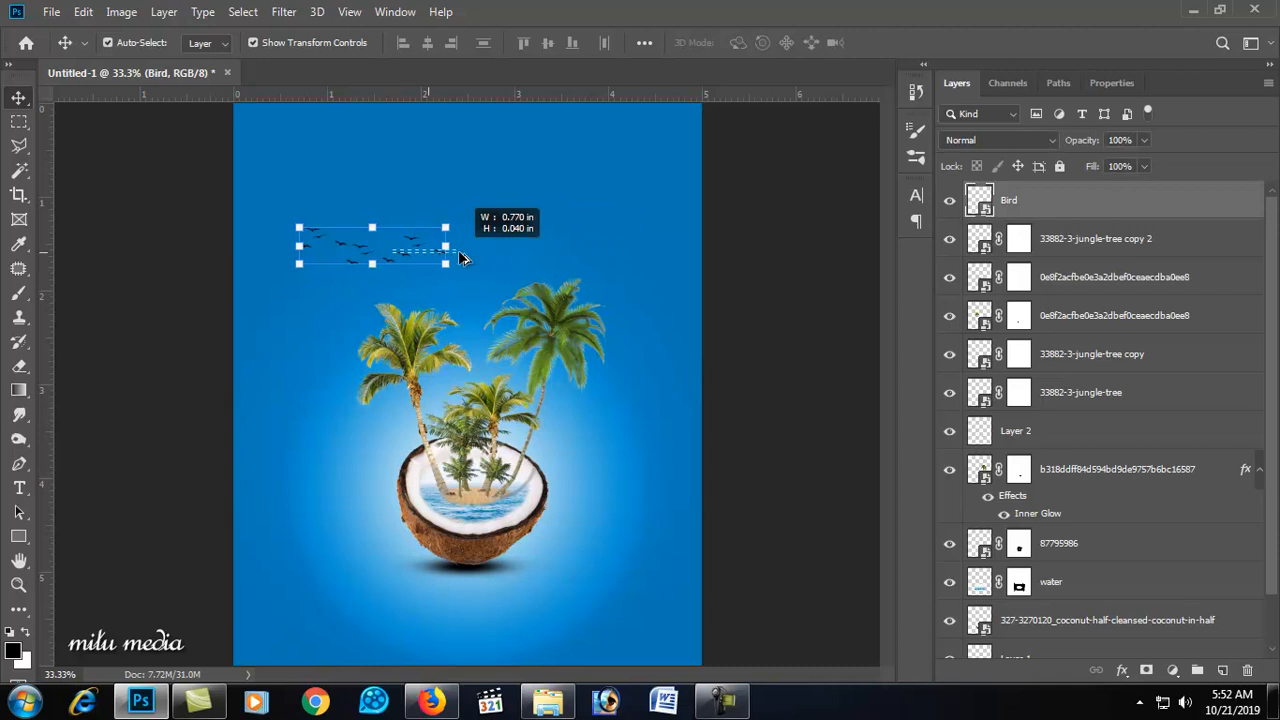
drag(402, 252, 521, 252)
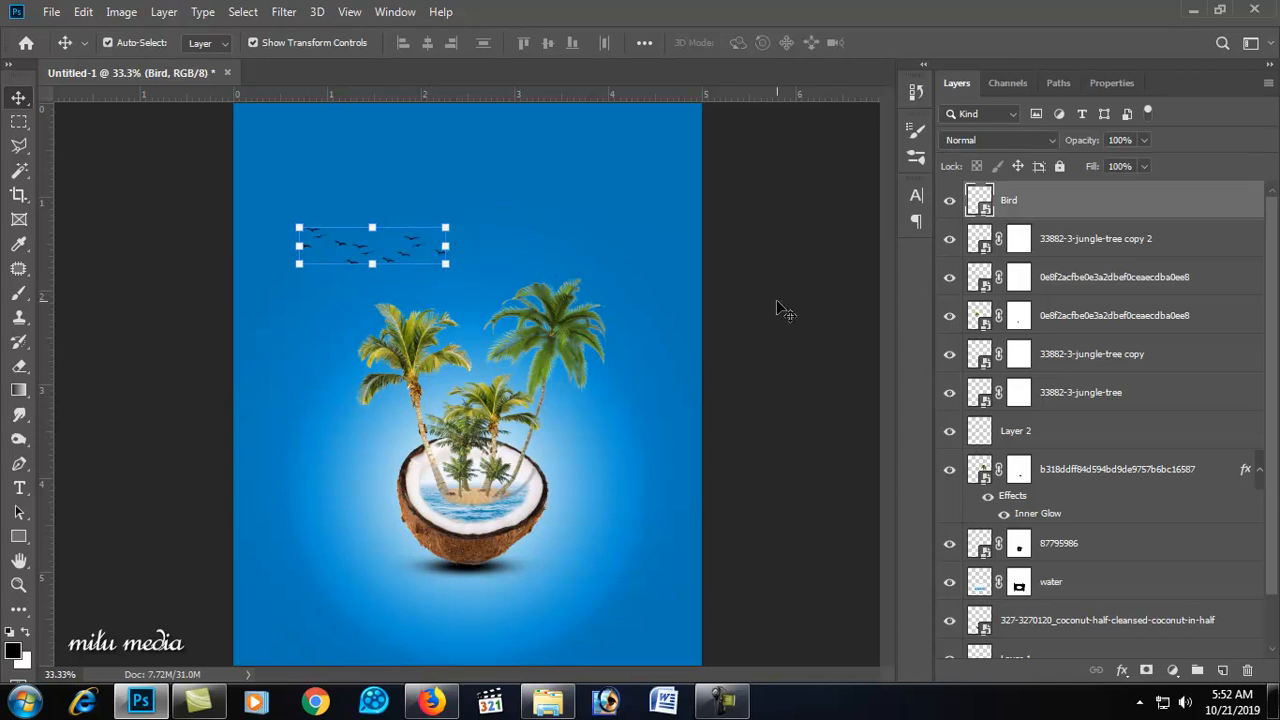
drag(352, 267, 633, 264)
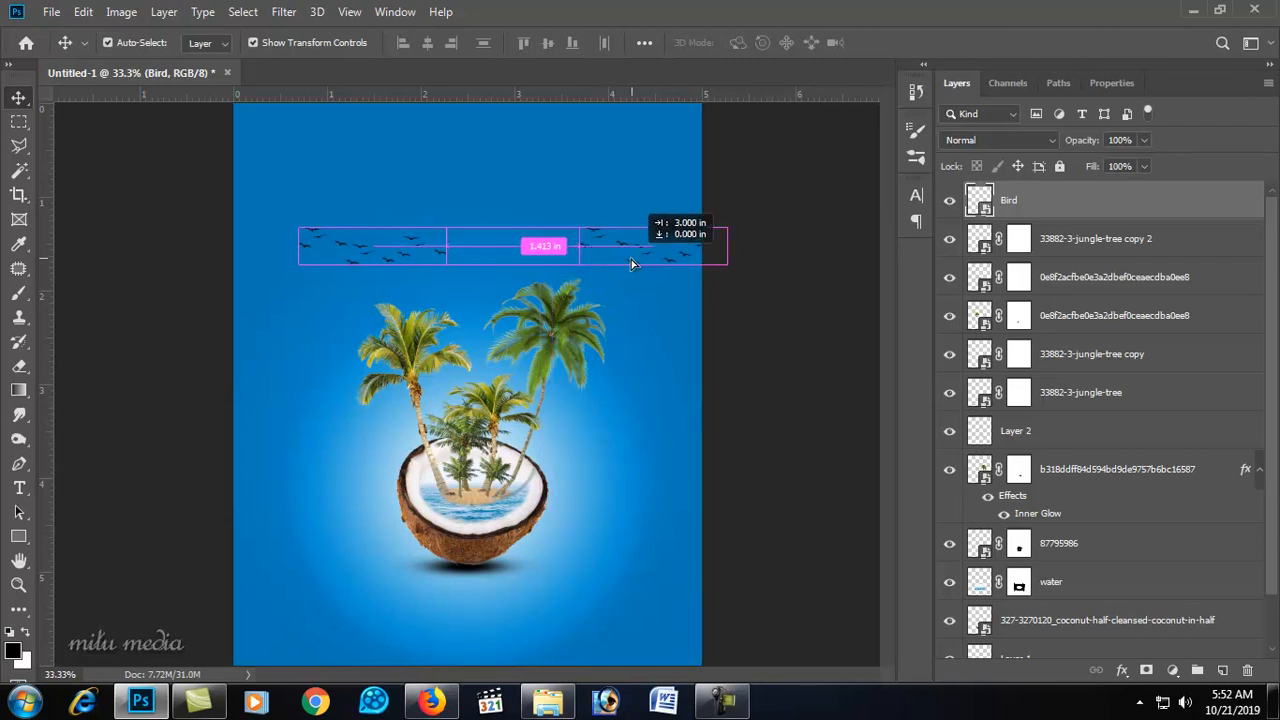
drag(633, 264, 633, 264)
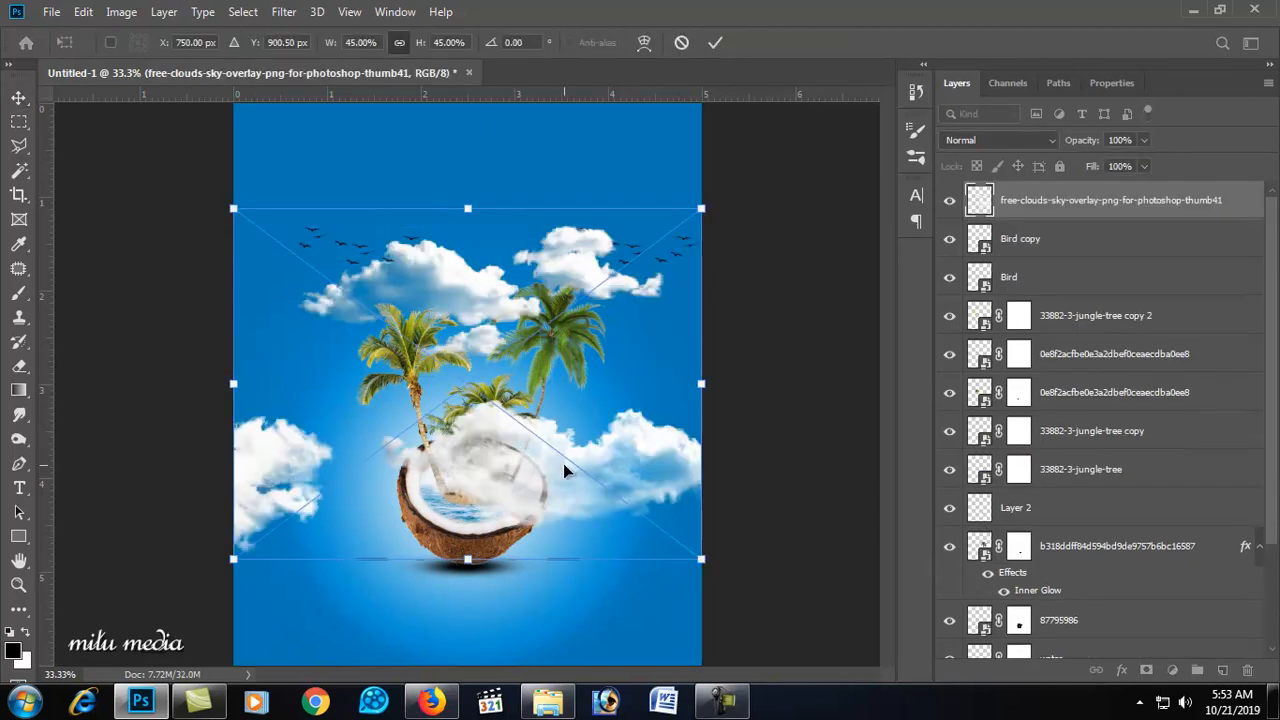
Step: Place the free-clouds-sky-overlay image and scale it down into the upper left of the sky
drag(563, 465, 551, 419)
drag(707, 500, 470, 315)
drag(419, 277, 408, 269)
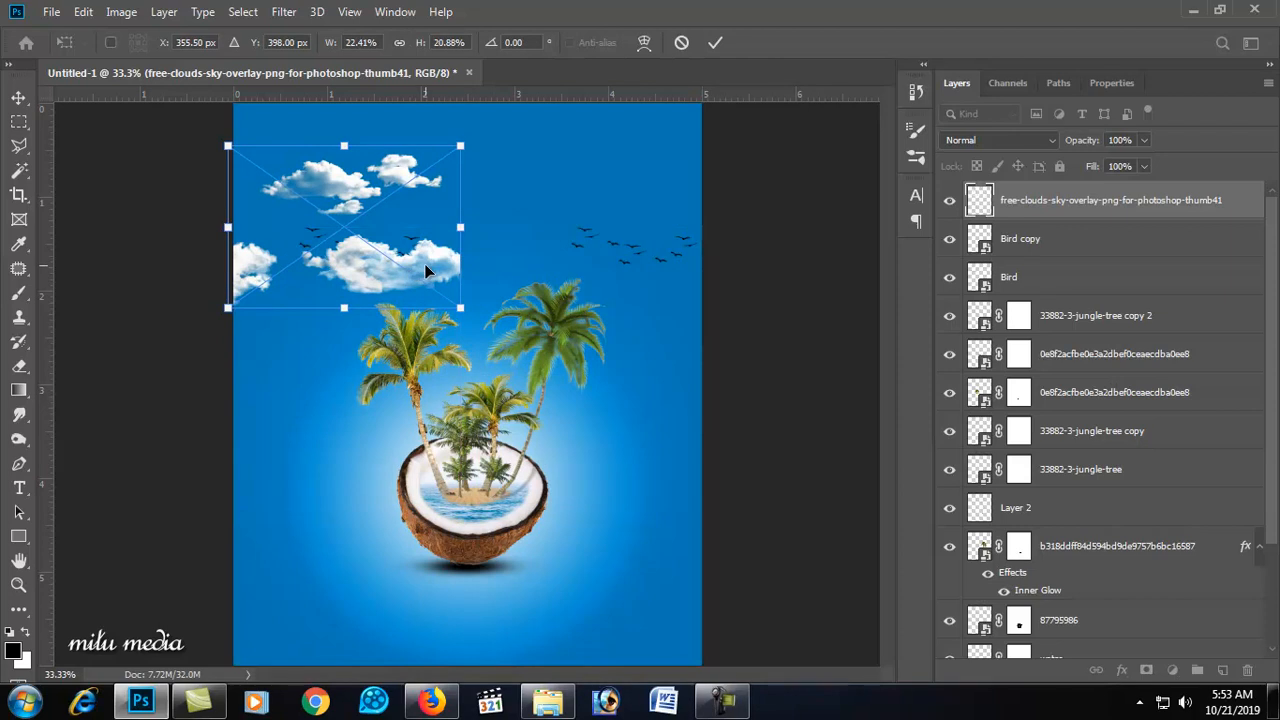
key(Return)
drag(460, 308, 385, 253)
key(Return)
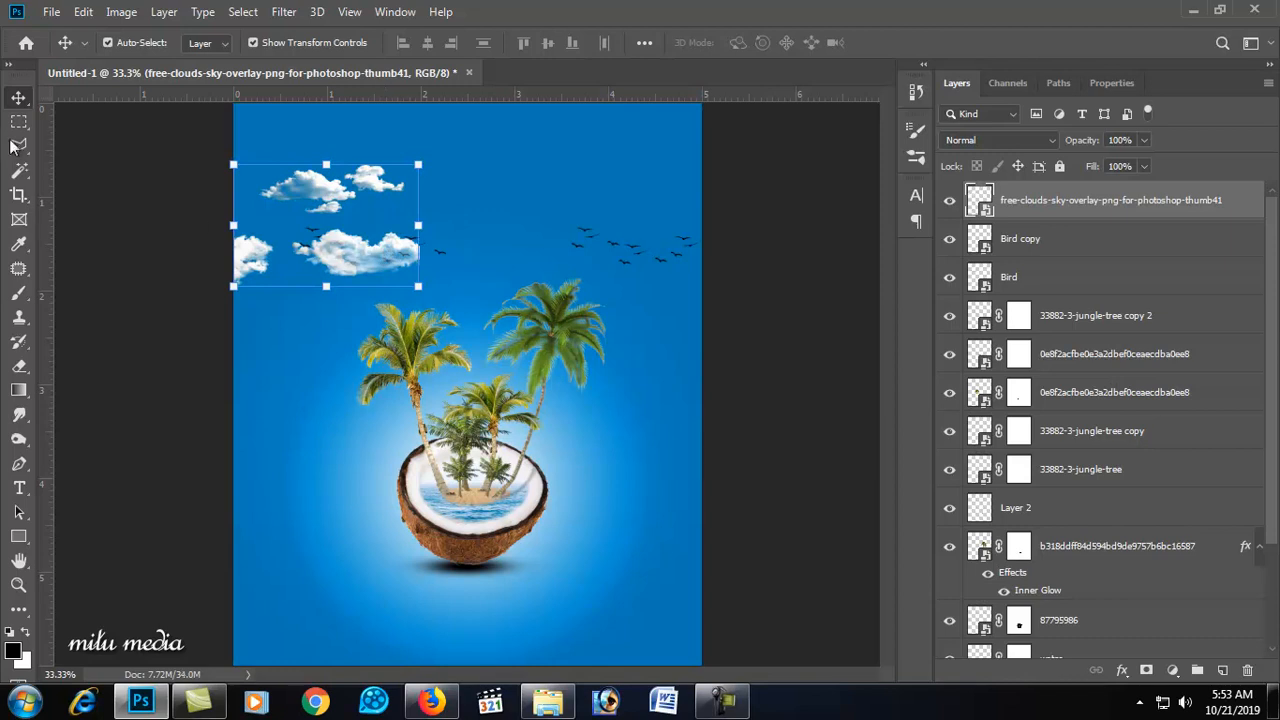
Step: Select the upper group of clouds with a rectangular marquee and copy it to a new layer
click(19, 121)
drag(243, 166, 404, 212)
right_click(377, 195)
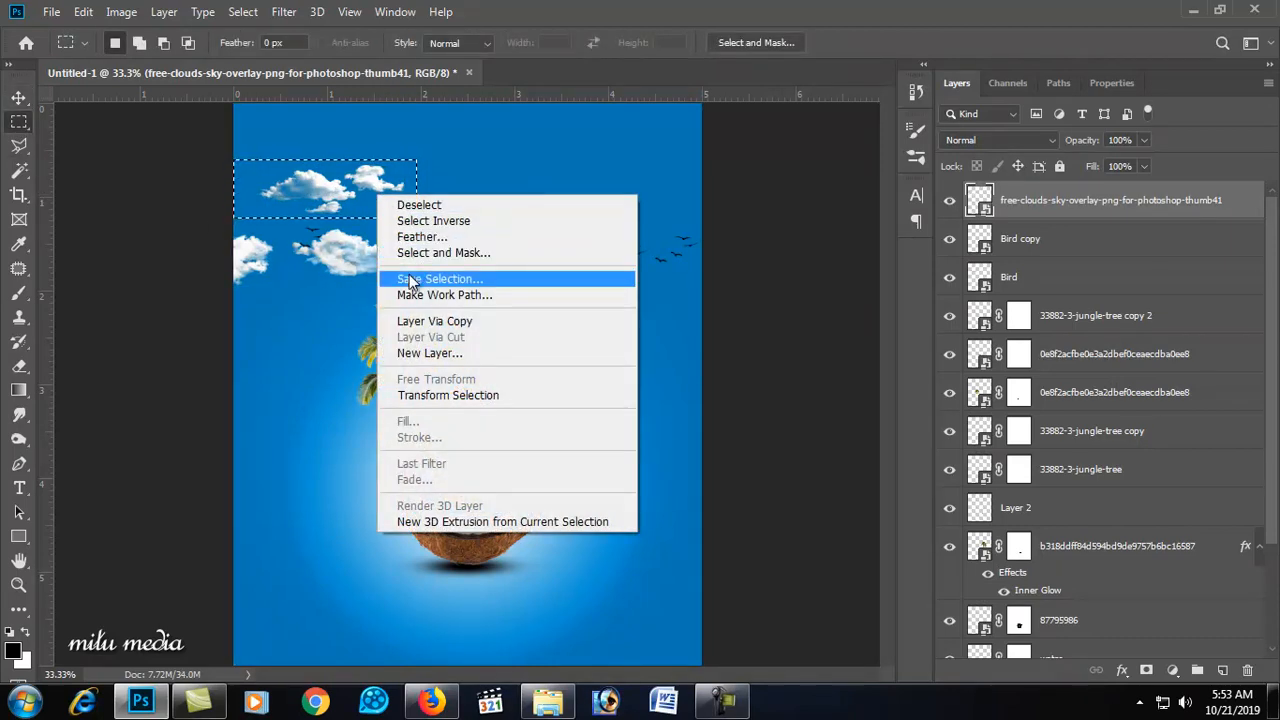
click(430, 321)
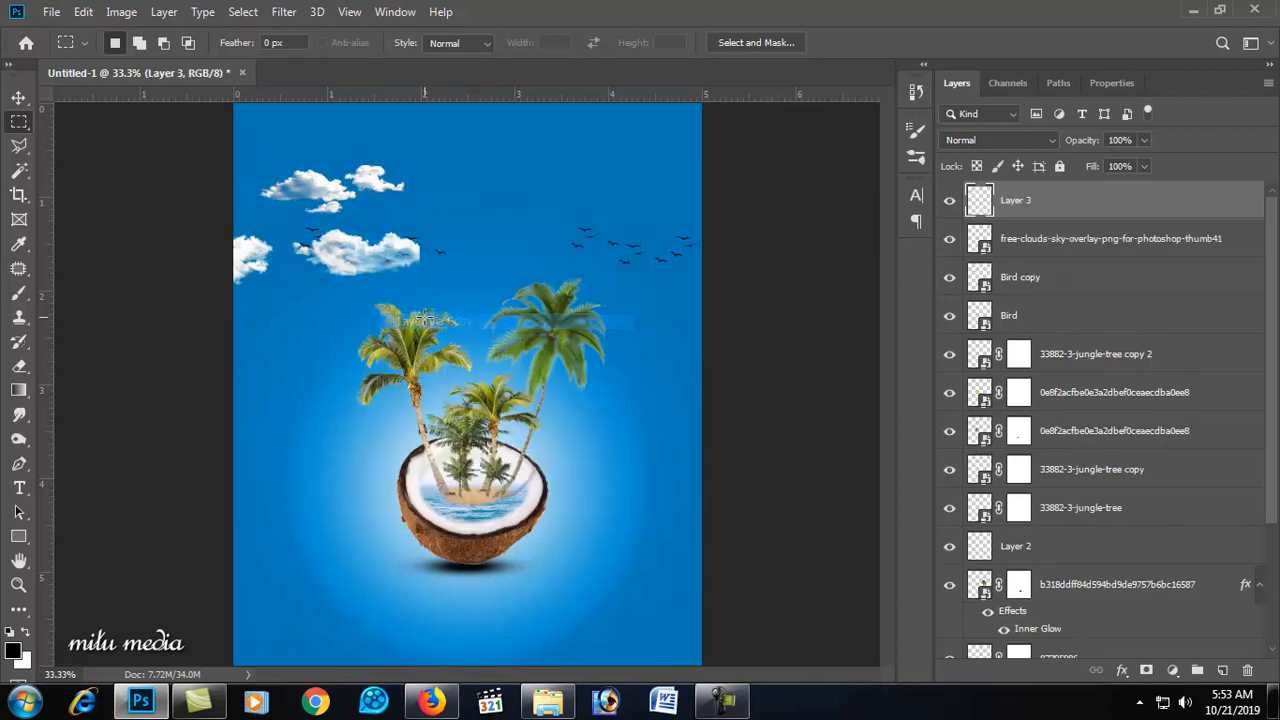
Step: Duplicate the copied clouds to the upper right and apply a Gaussian Blur of 5.8 pixels to the copy
click(19, 97)
drag(319, 192, 589, 162)
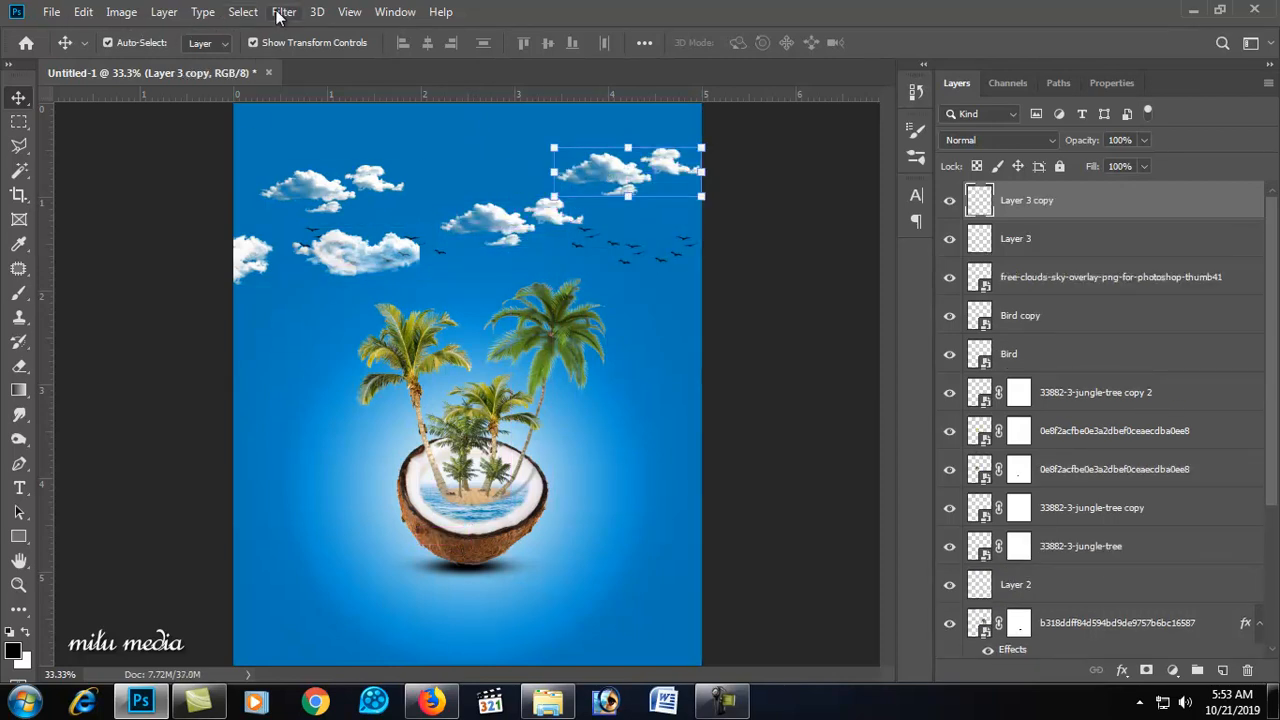
click(283, 12)
mouse_move(337, 222)
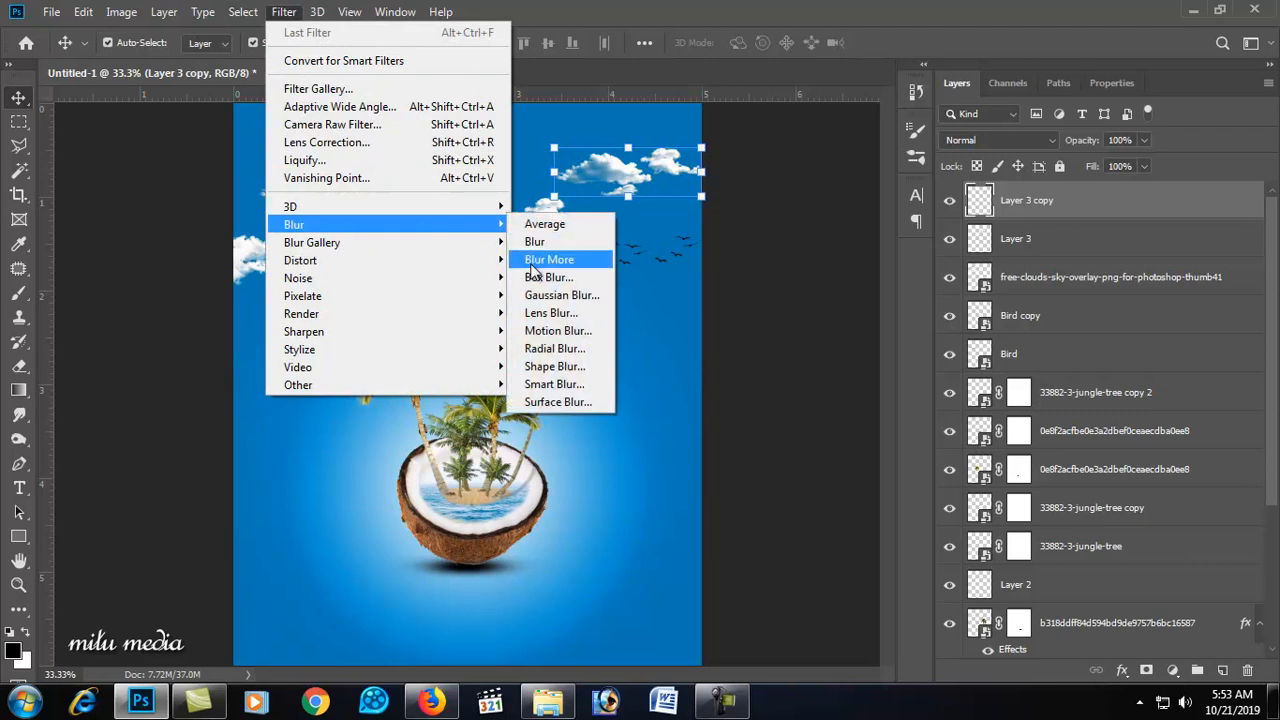
click(560, 295)
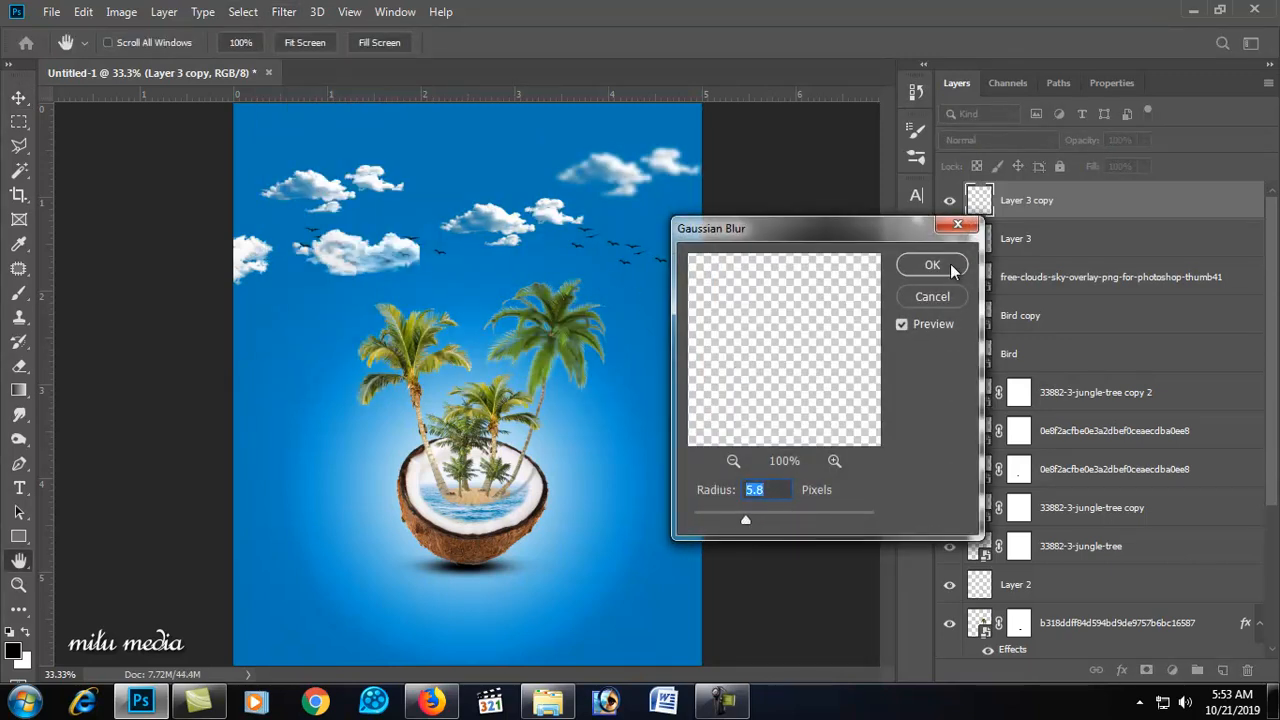
key(Return)
Step: Place the smoke-png-transparent-background-1 image and squash its height to about 9%
drag(490, 220, 487, 225)
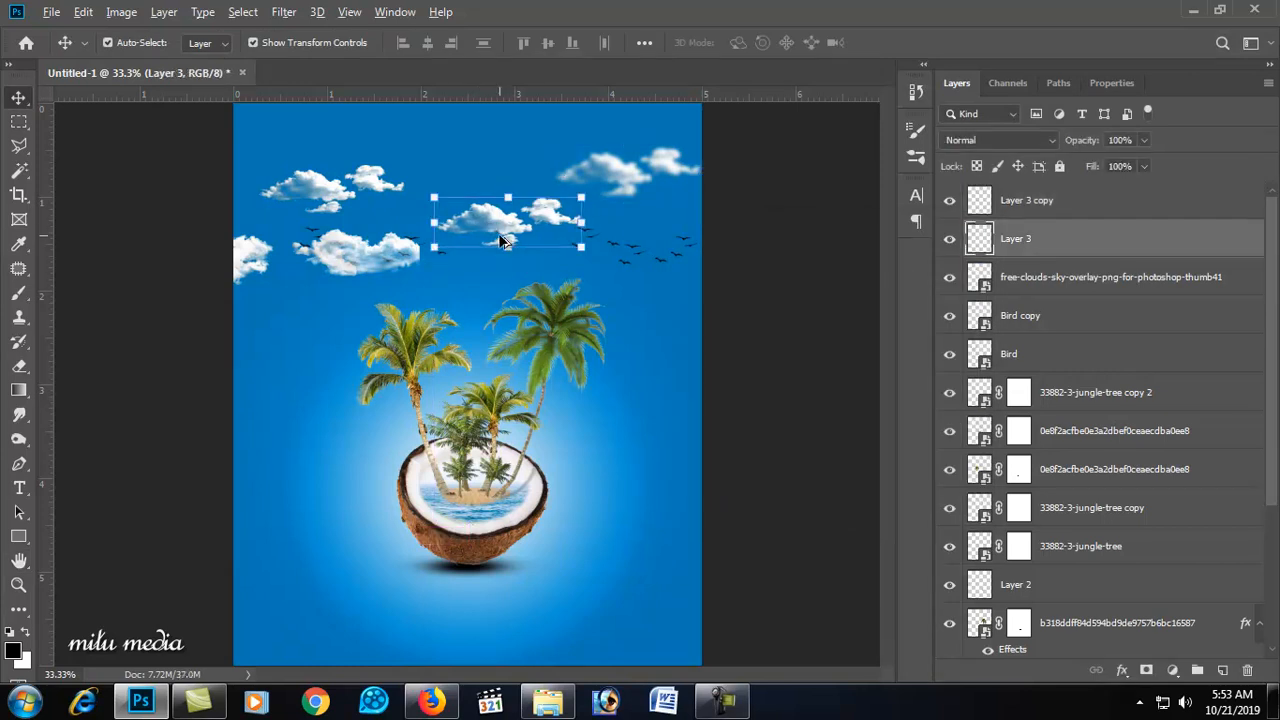
click(650, 352)
click(1194, 9)
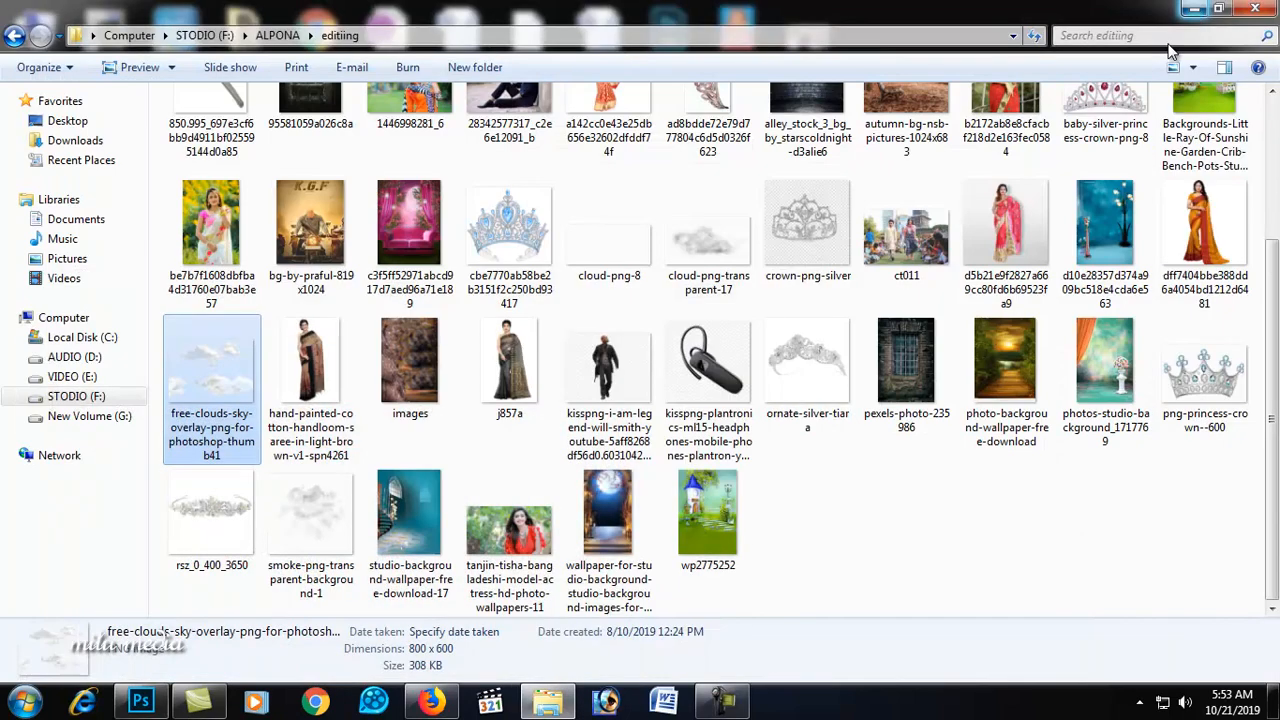
click(712, 245)
double_click(341, 482)
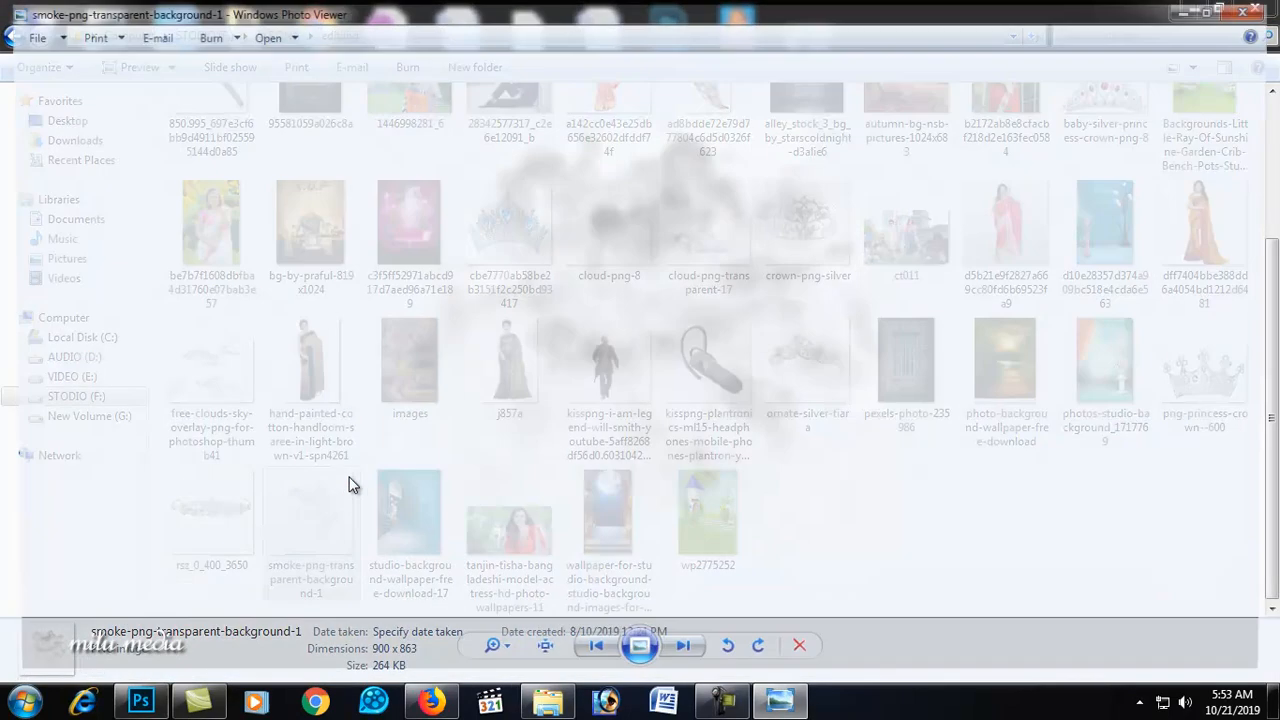
click(1260, 7)
drag(328, 508, 380, 366)
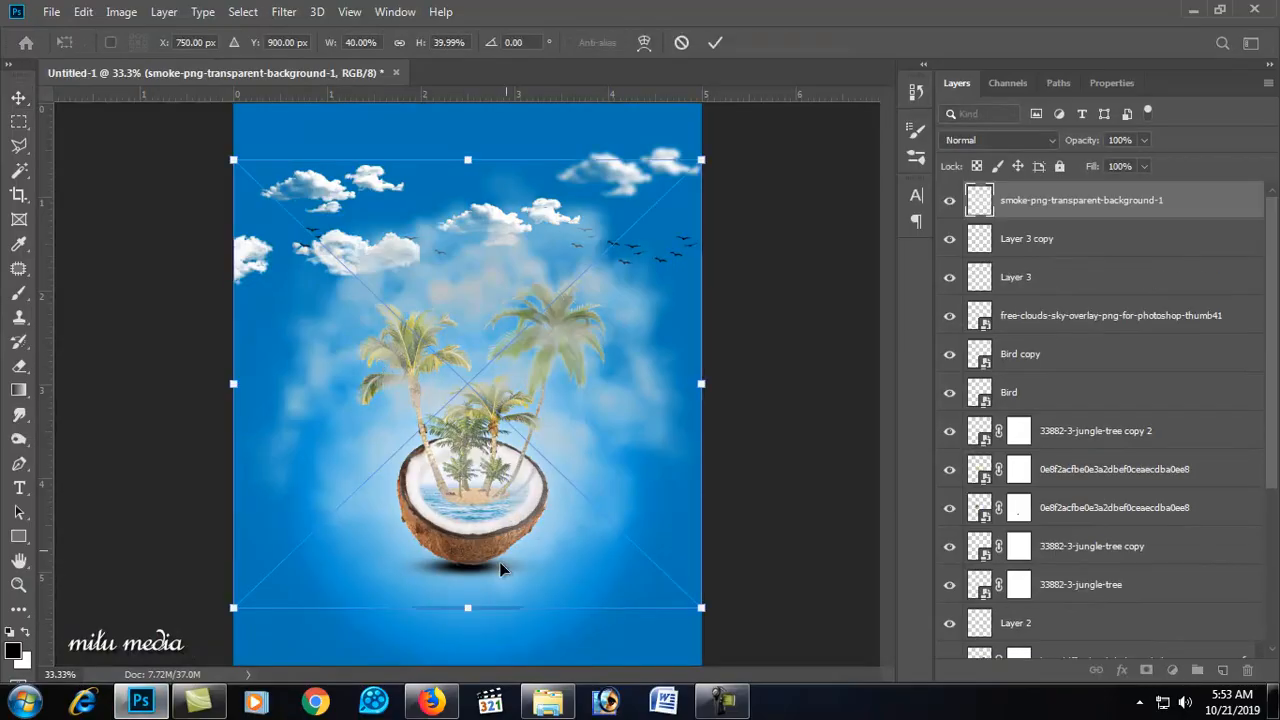
drag(475, 612, 475, 414)
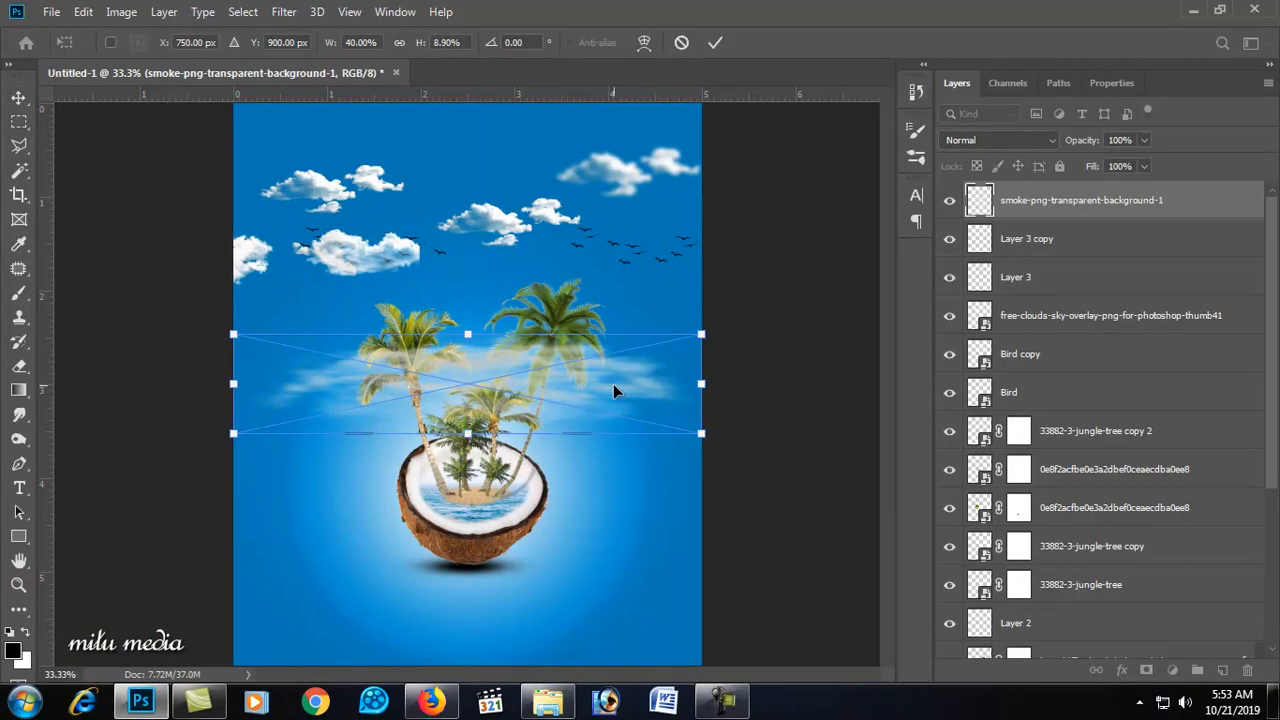
key(Return)
Step: Move the flattened smoke up among the clouds near the top of the canvas
drag(613, 381, 614, 215)
drag(727, 214, 606, 214)
drag(502, 193, 466, 190)
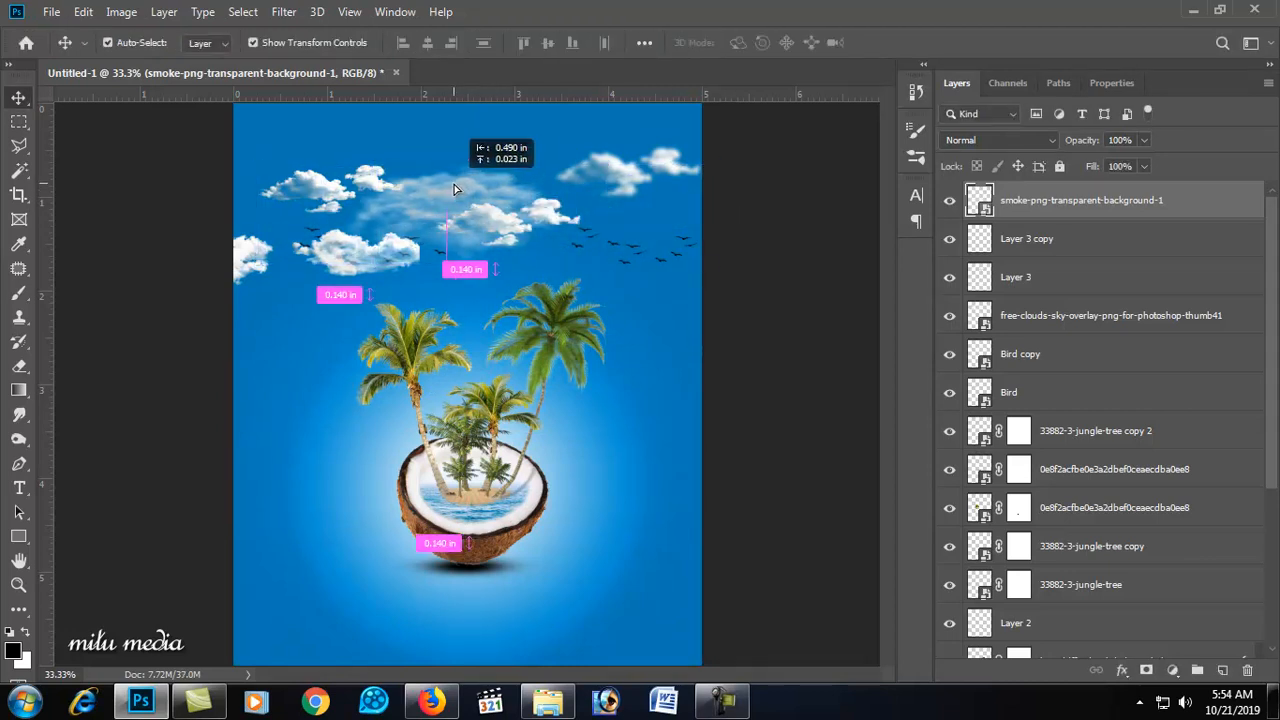
click(634, 311)
ctrl+alt+click(502, 385)
ctrl+click(502, 402)
ctrl+click(505, 408)
ctrl+click(505, 408)
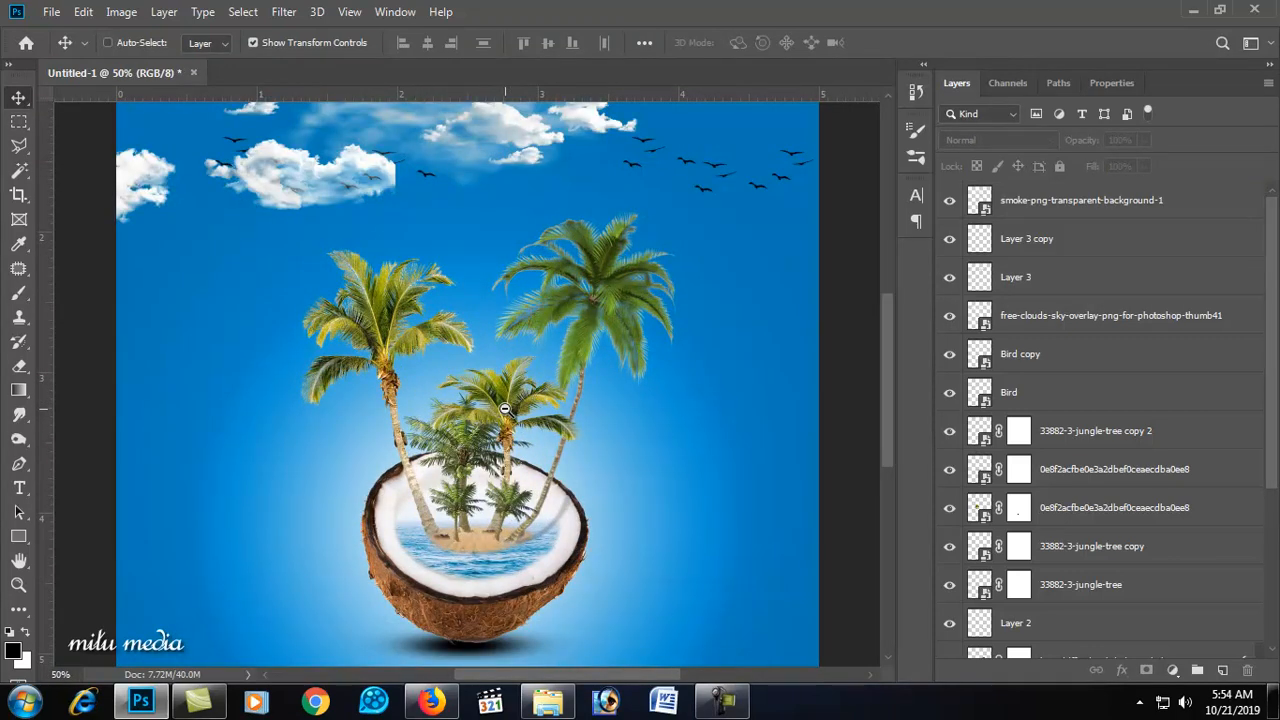
ctrl+alt+click(505, 408)
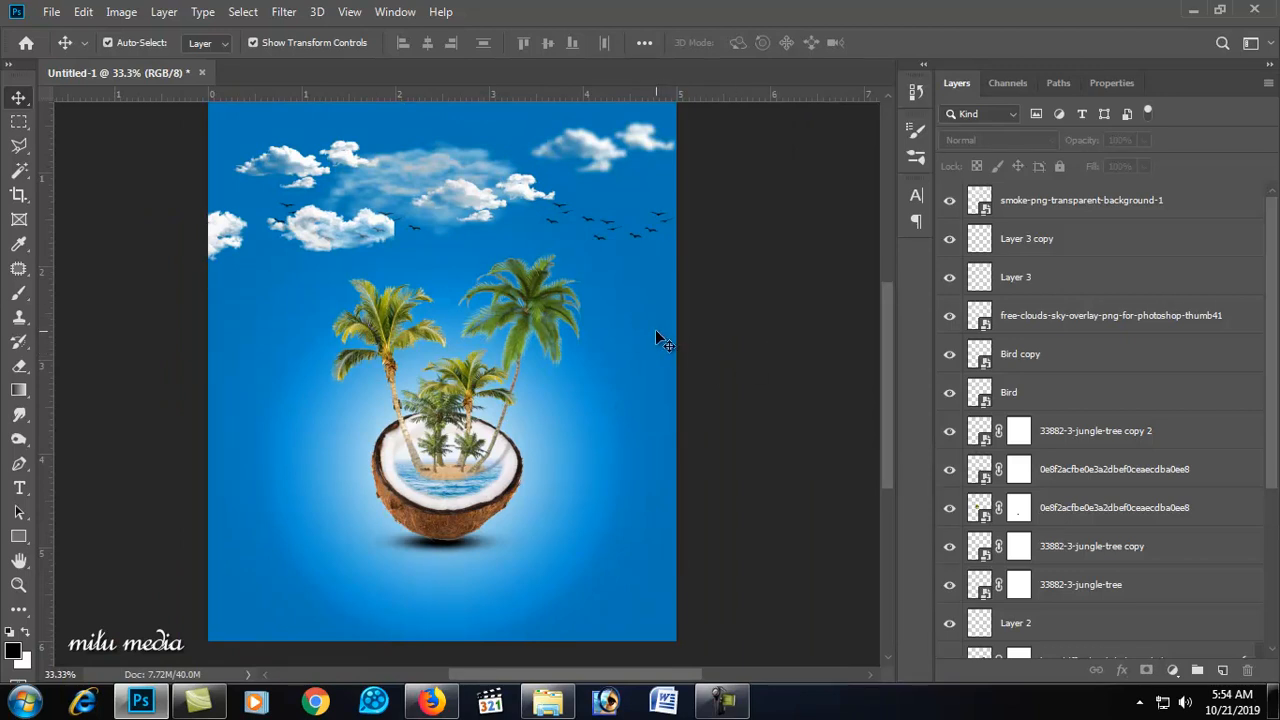
scroll(679, 303, up, 1)
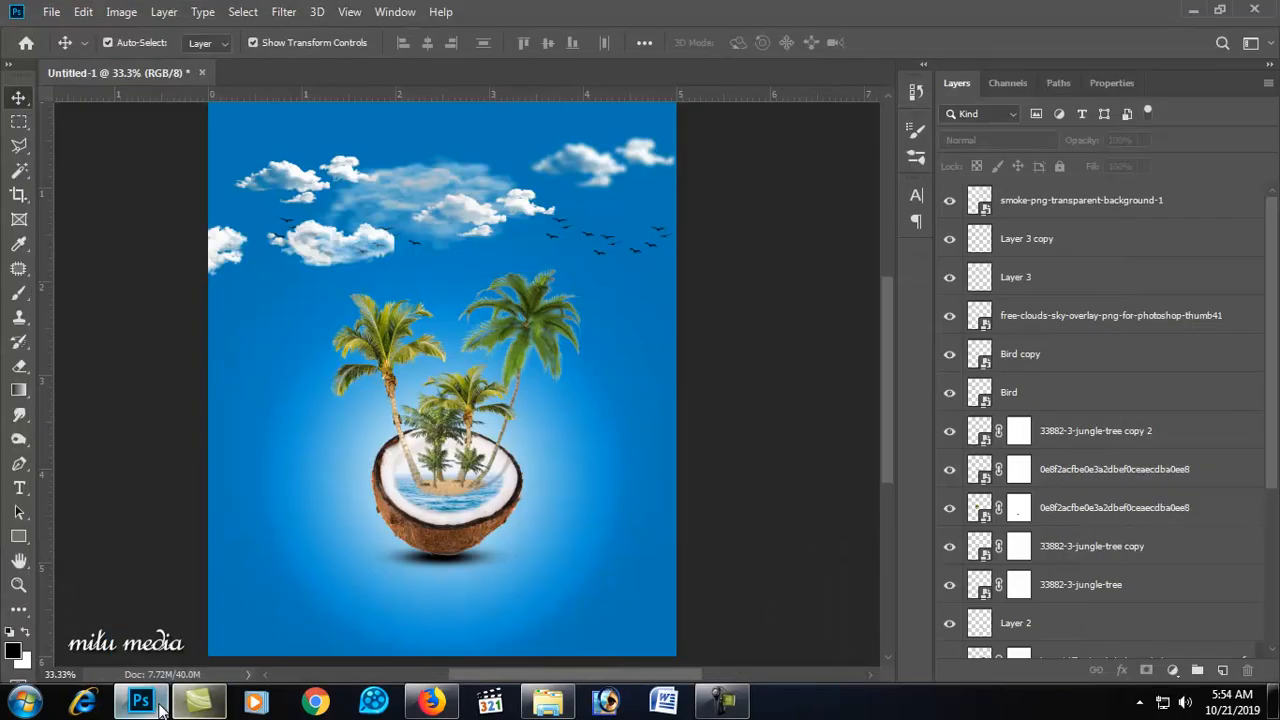
click(160, 708)
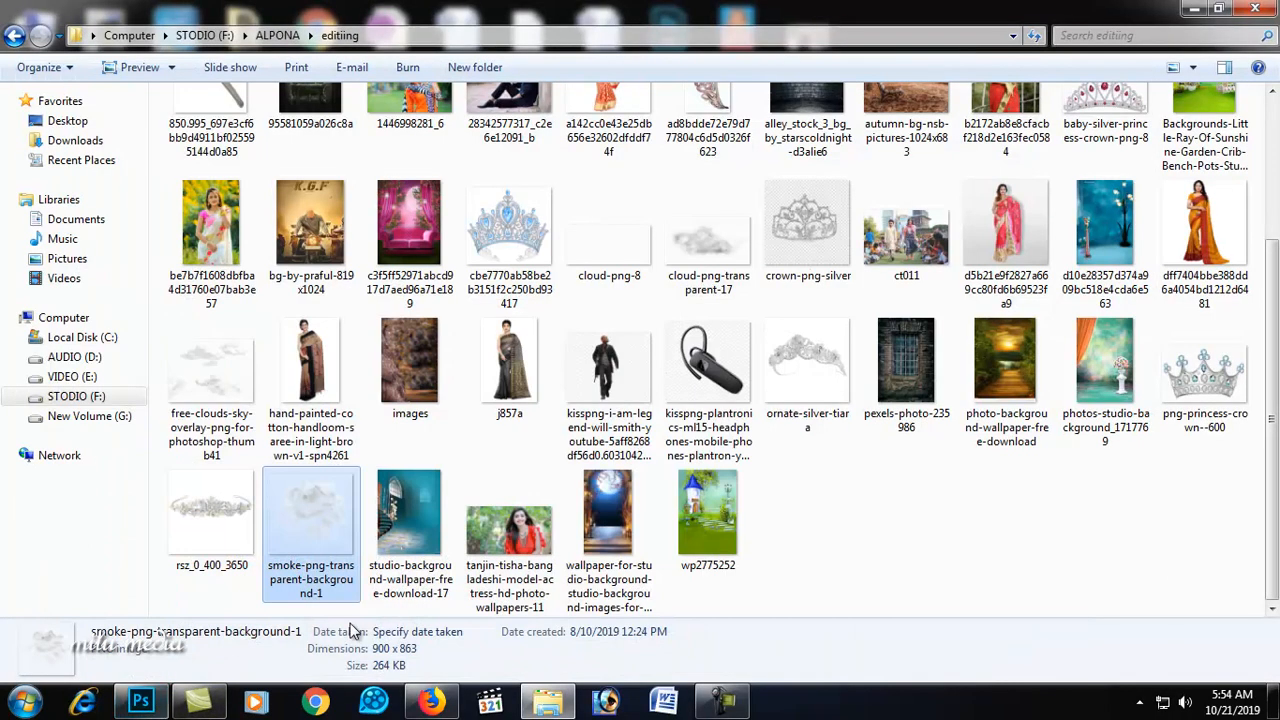
click(818, 392)
scroll(826, 406, up, 3)
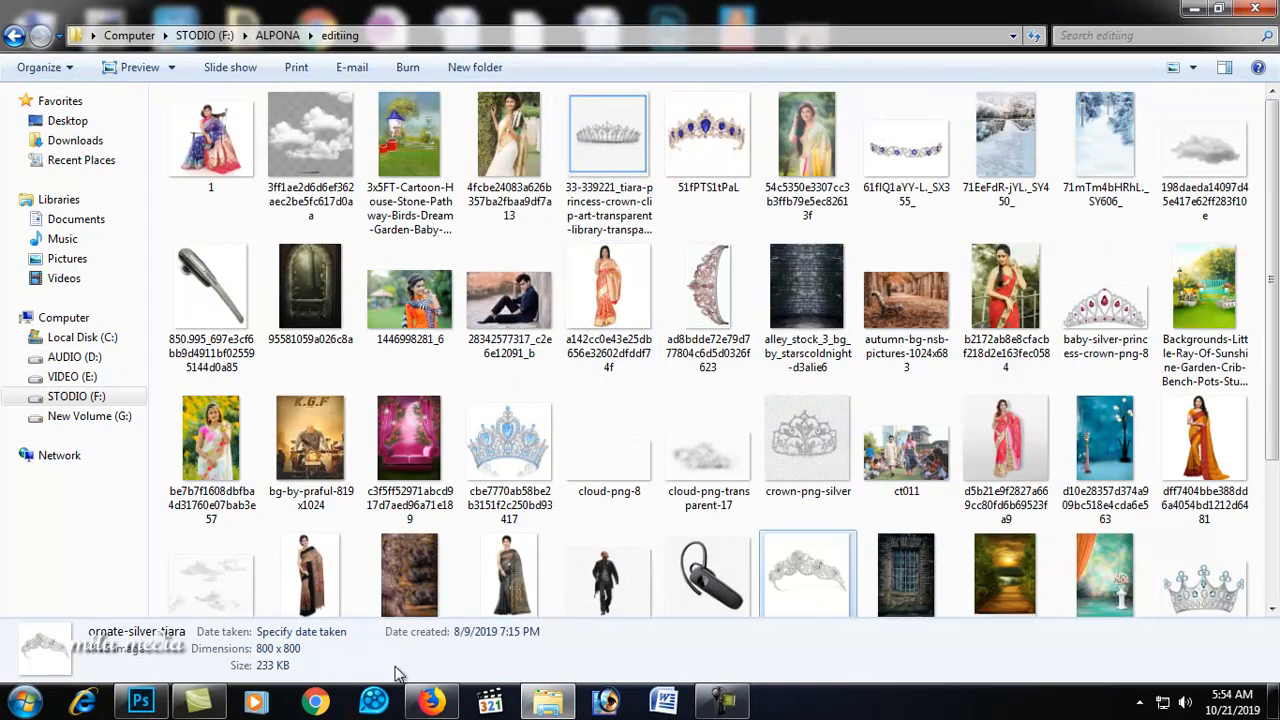
click(140, 701)
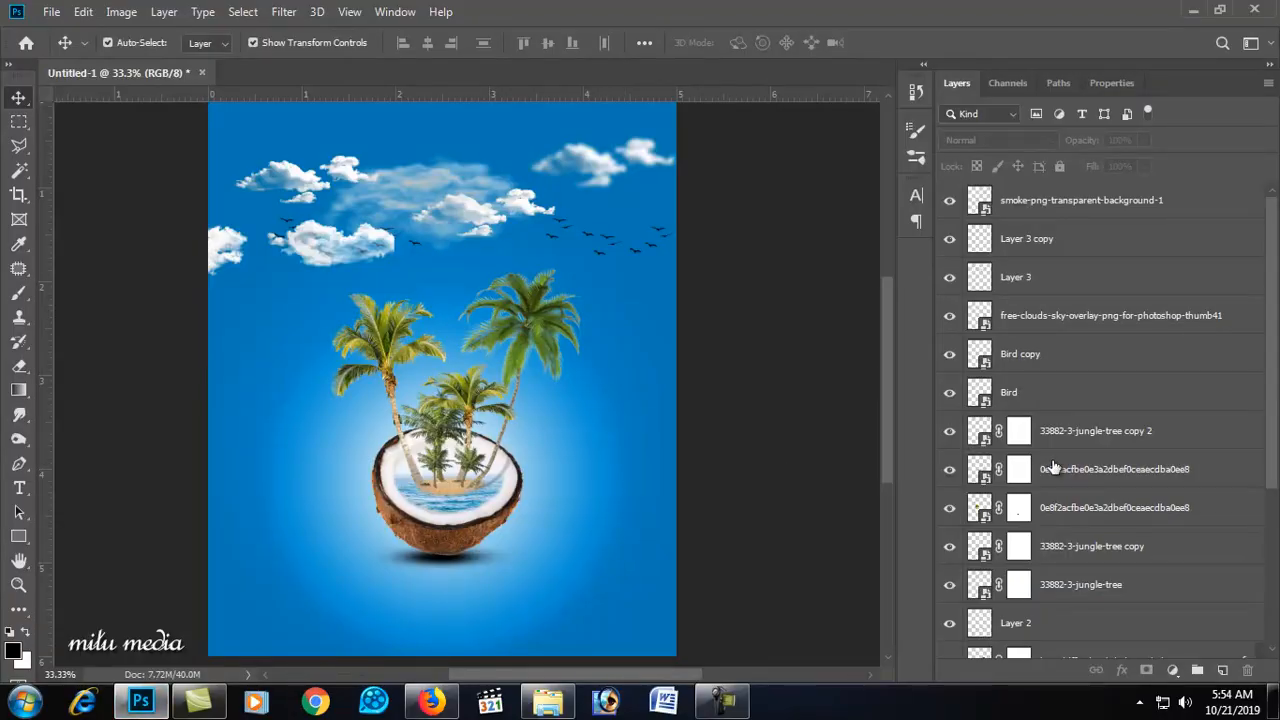
Step: Select the smoke layer and move it slightly downward
scroll(1099, 397, down, 5)
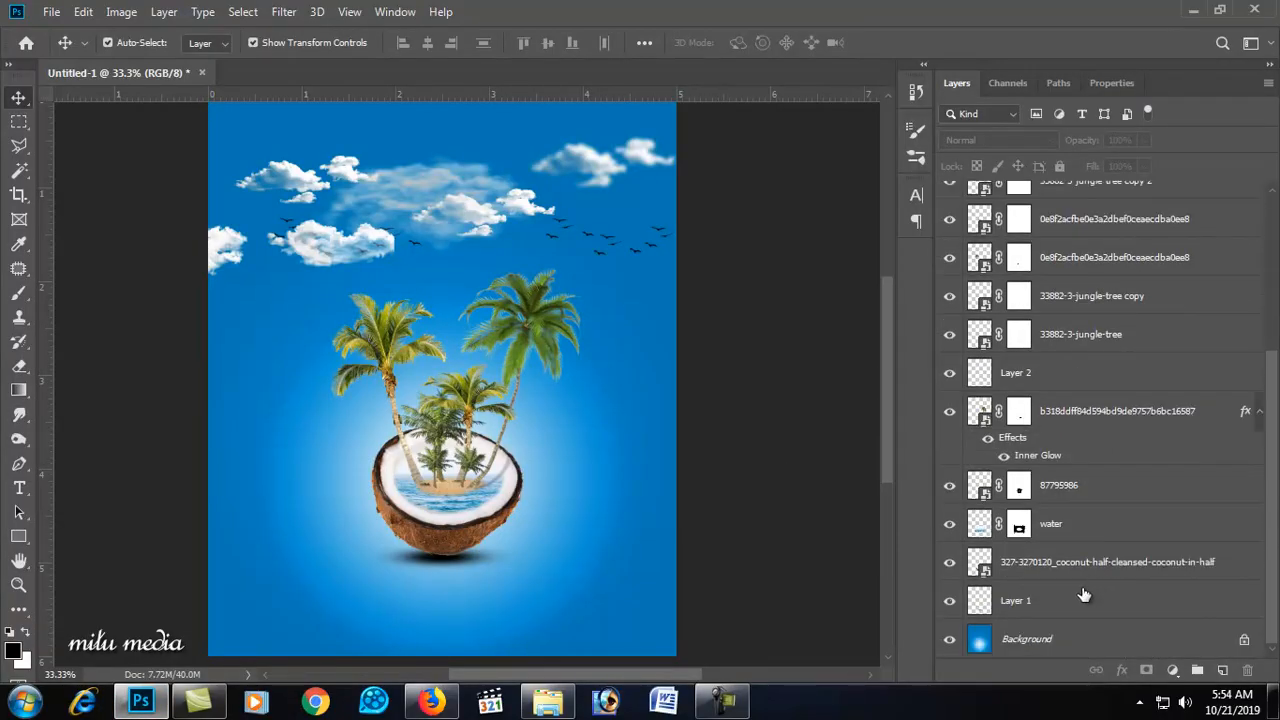
click(1085, 597)
scroll(1085, 595, up, 5)
shift+click(1120, 200)
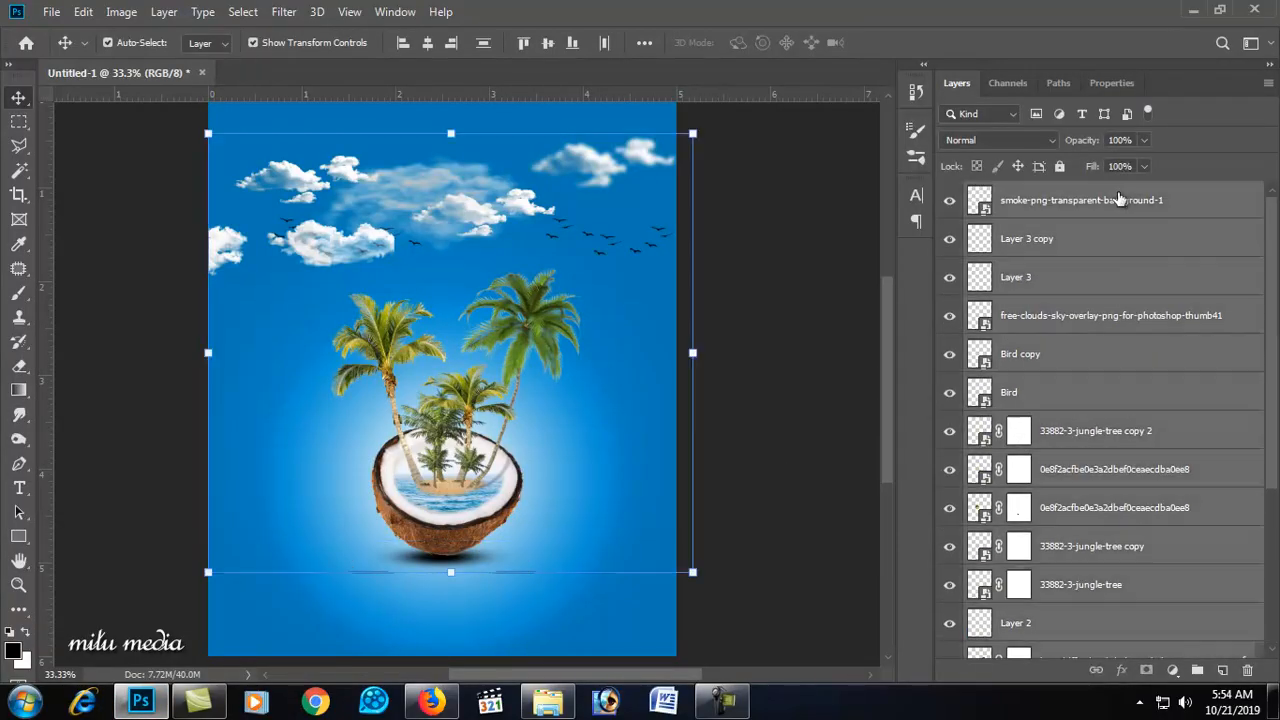
drag(447, 500, 449, 521)
Step: Zoom and pan around the canvas to examine the finished composite
click(760, 350)
drag(560, 339, 626, 337)
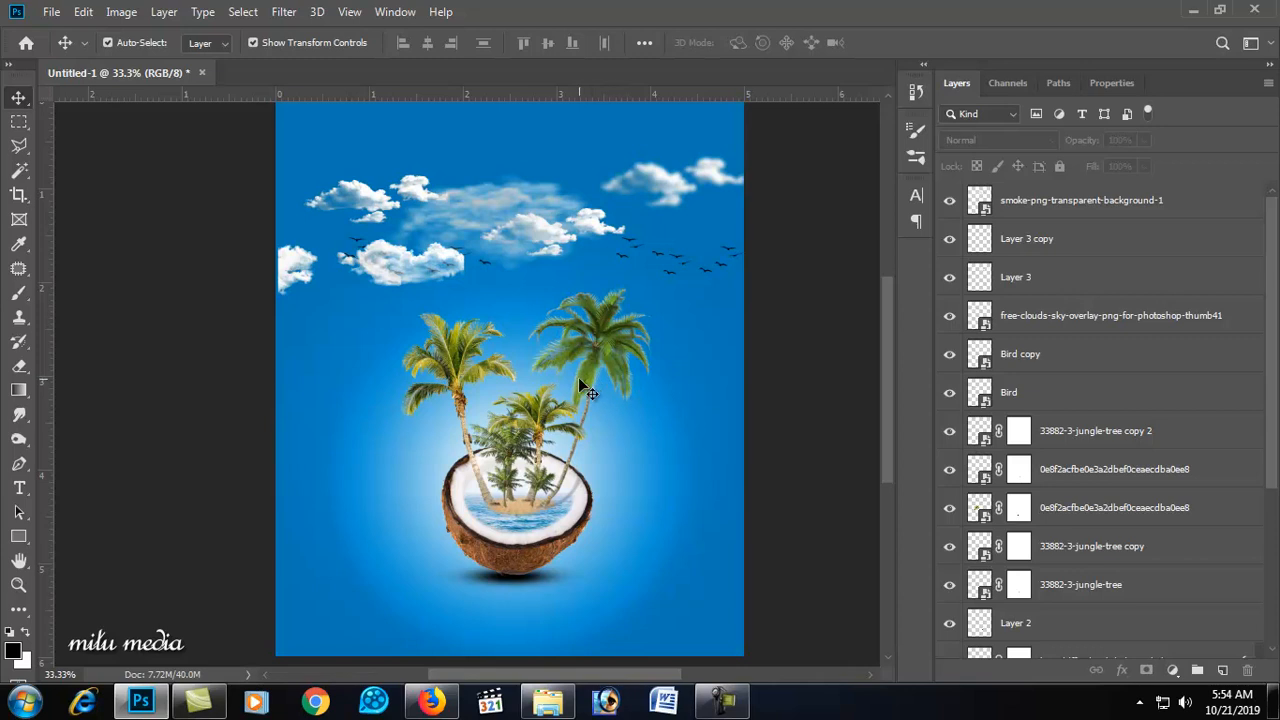
scroll(600, 378, up, 1)
alt+click(655, 462)
drag(457, 437, 617, 472)
ctrl+click(615, 473)
ctrl+click(615, 473)
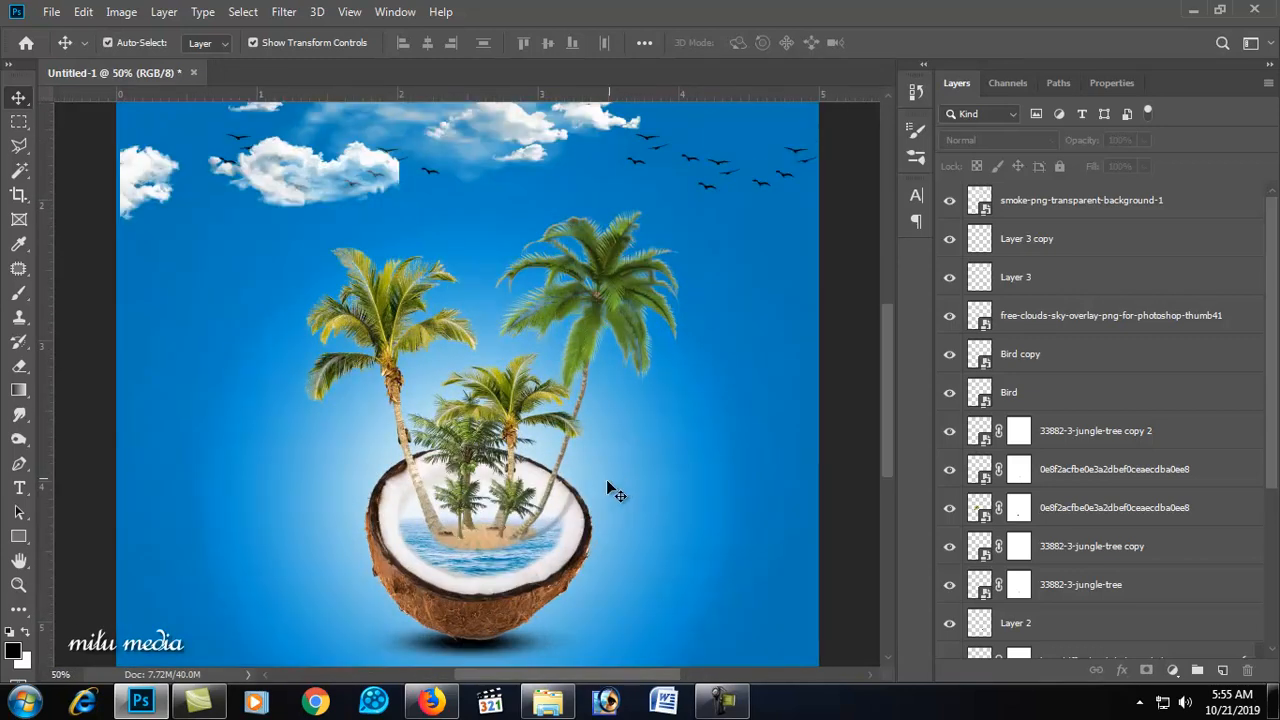
scroll(1100, 500, down, 5)
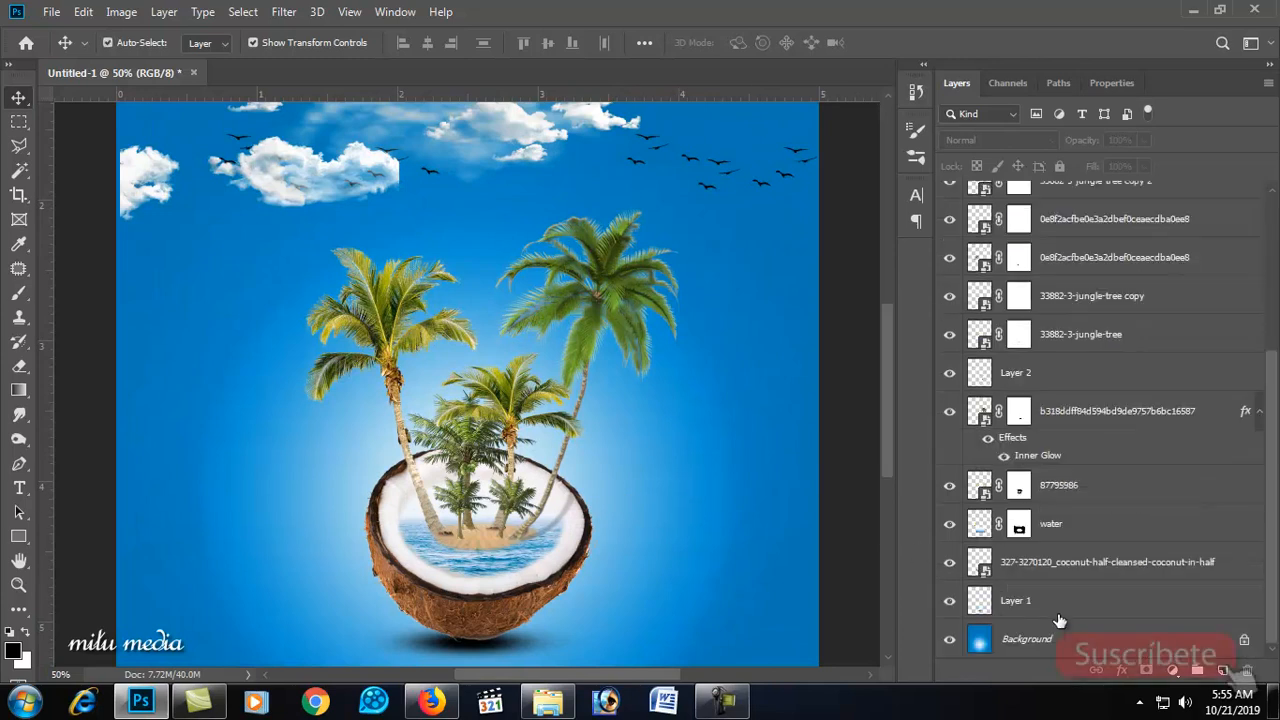
Step: Try shifting the background gradient's hue toward green with Hue/Saturation, then undo the changes
click(1020, 638)
key(ctrl+u)
drag(835, 272, 797, 286)
click(1045, 182)
alt+click(606, 418)
alt+click(606, 418)
drag(343, 425, 602, 445)
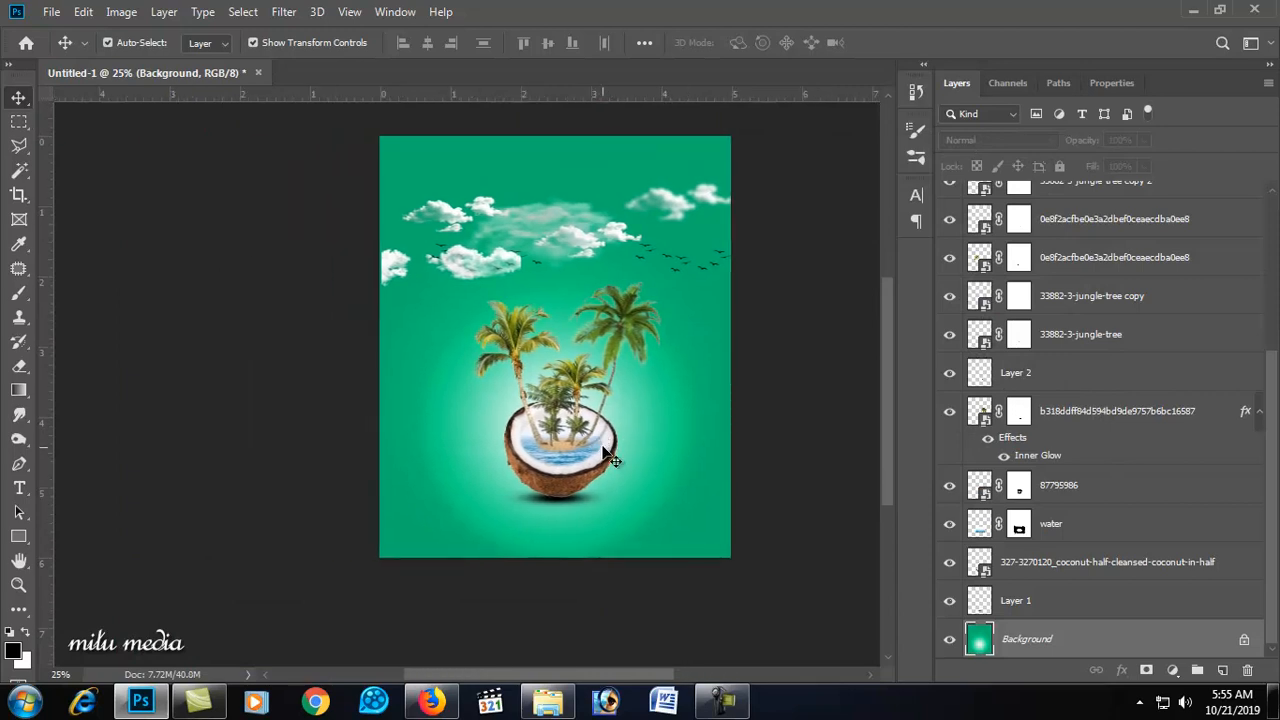
key(ctrl+z)
key(ctrl+z)
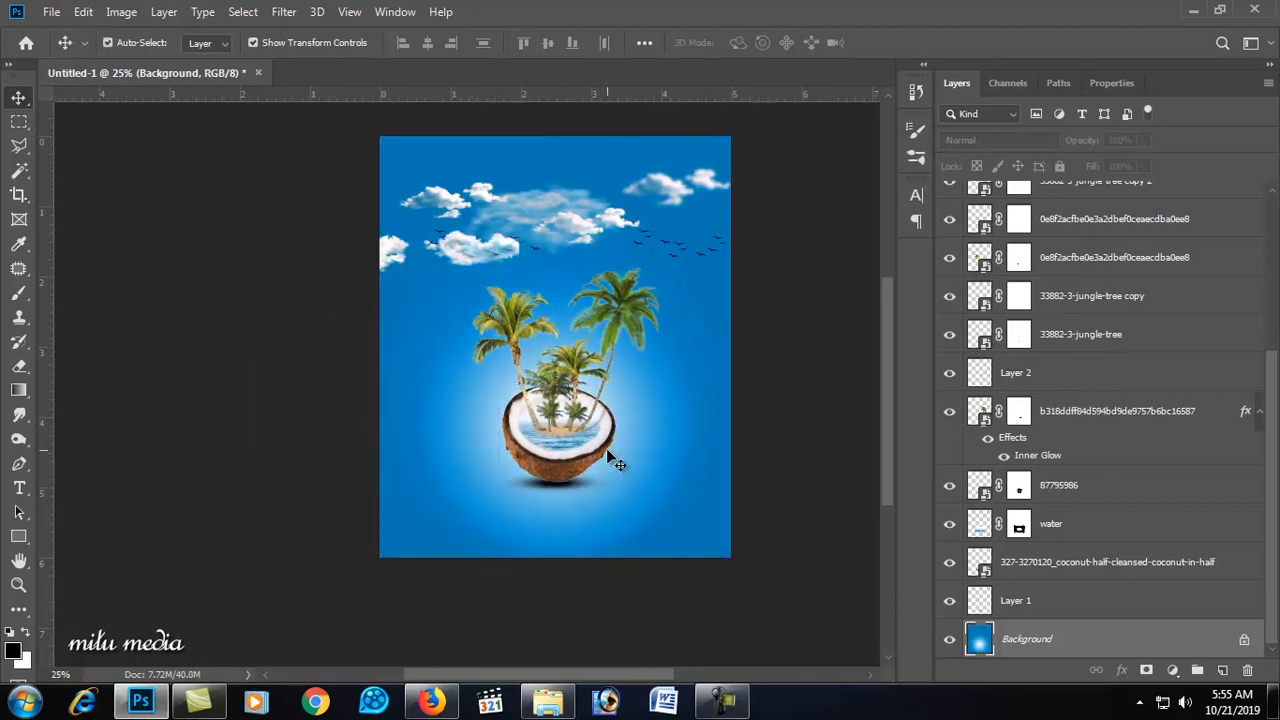
key(ctrl+z)
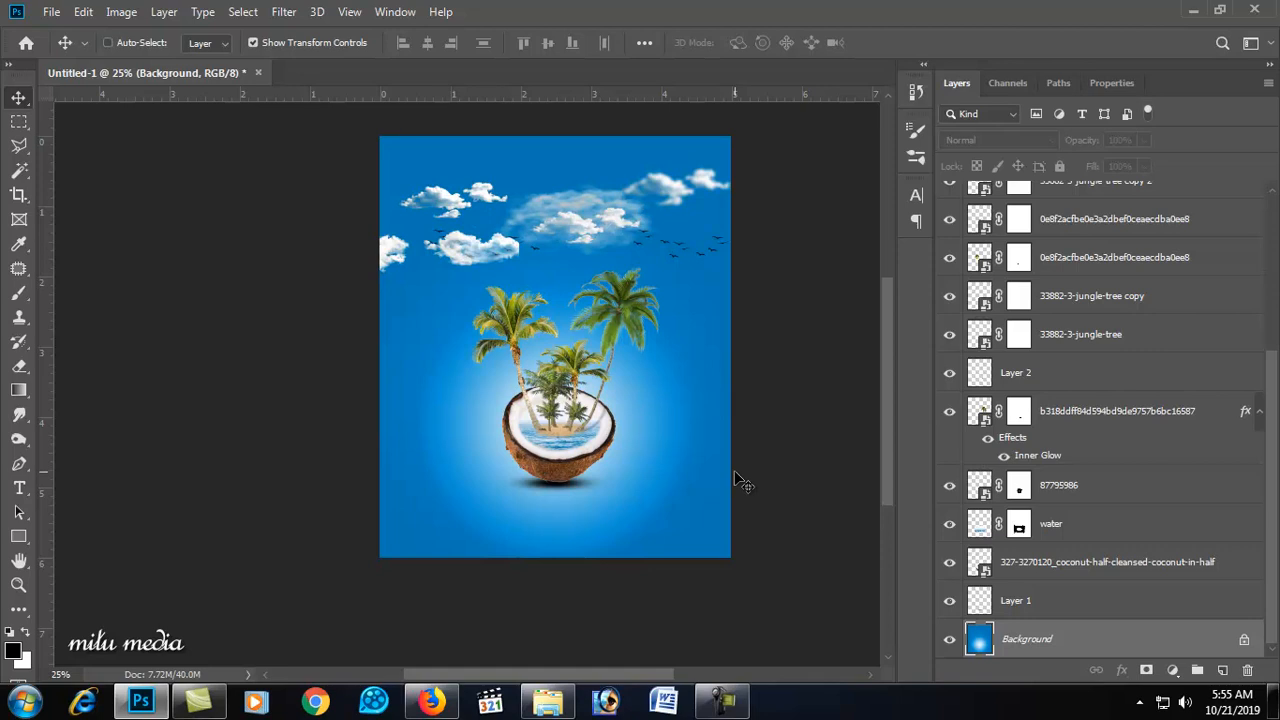
Step: Turn on color proofing and examine the composite's layers, selecting the coconut and smoke and zooming the view
key(ctrl+y)
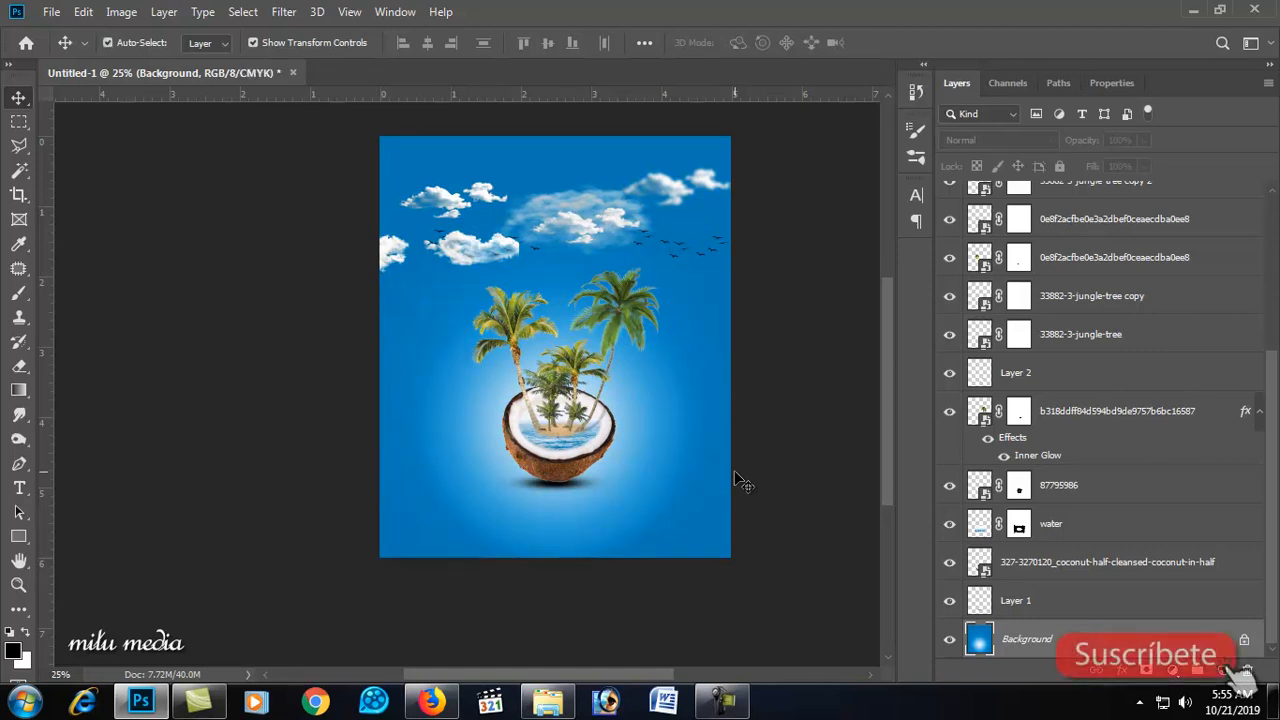
scroll(1146, 280, up, 1)
click(553, 410)
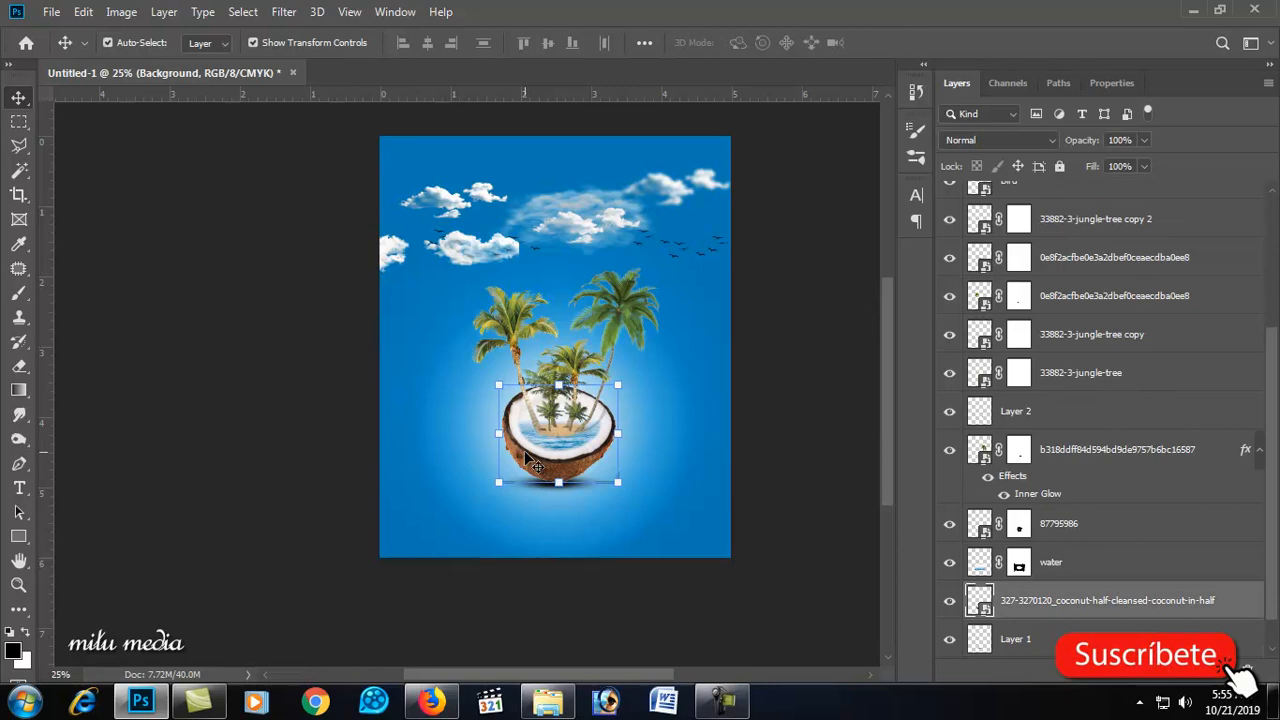
click(693, 439)
click(575, 235)
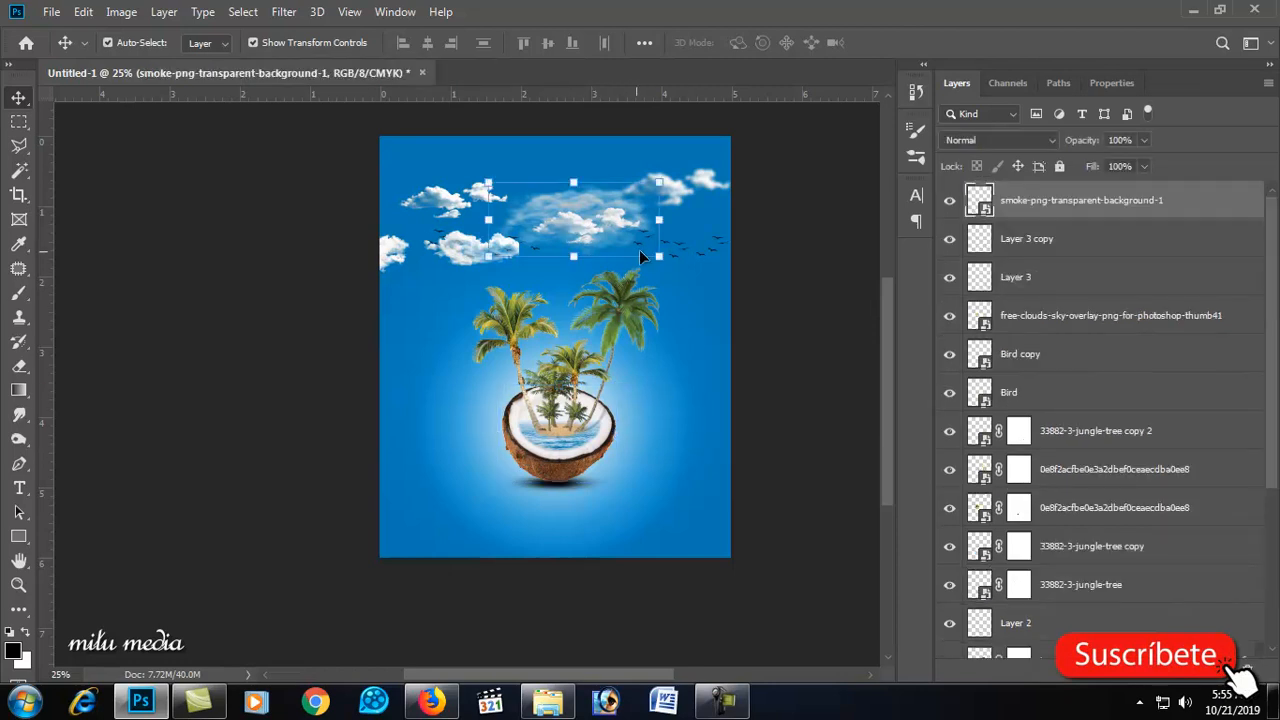
click(705, 311)
scroll(690, 435, down, 1)
scroll(654, 438, up, 1)
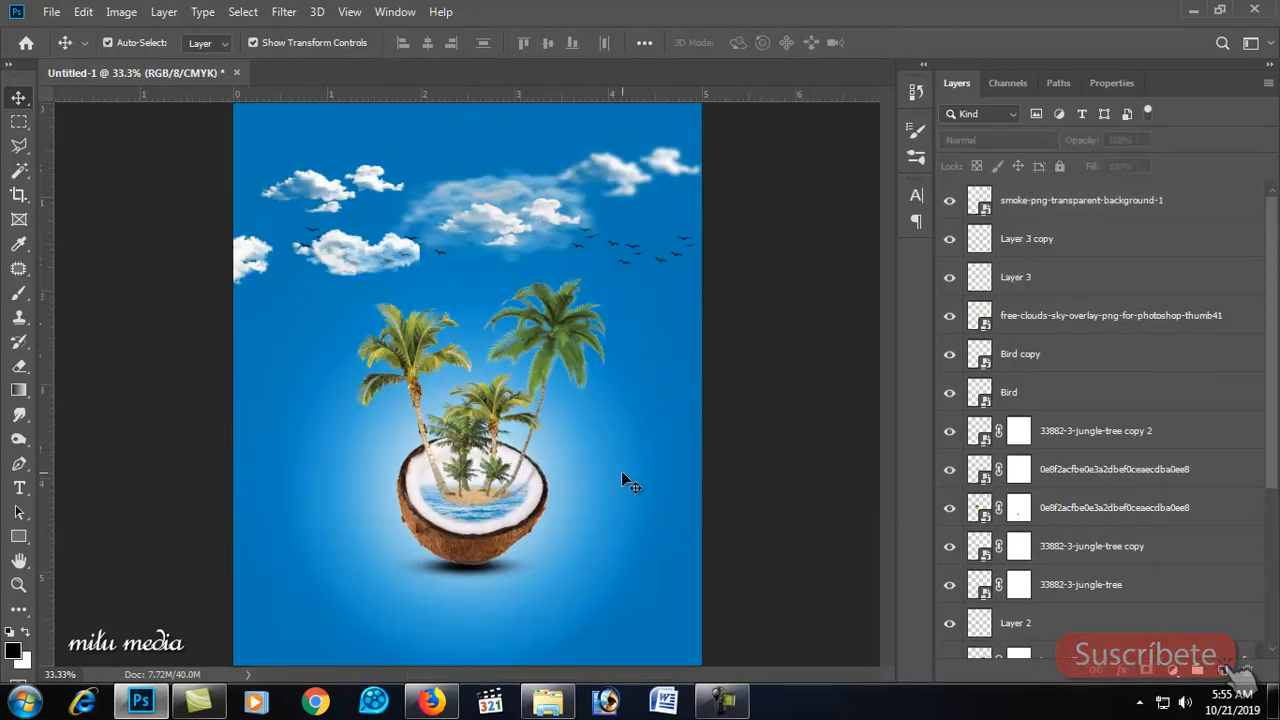
scroll(1085, 641, down, 3)
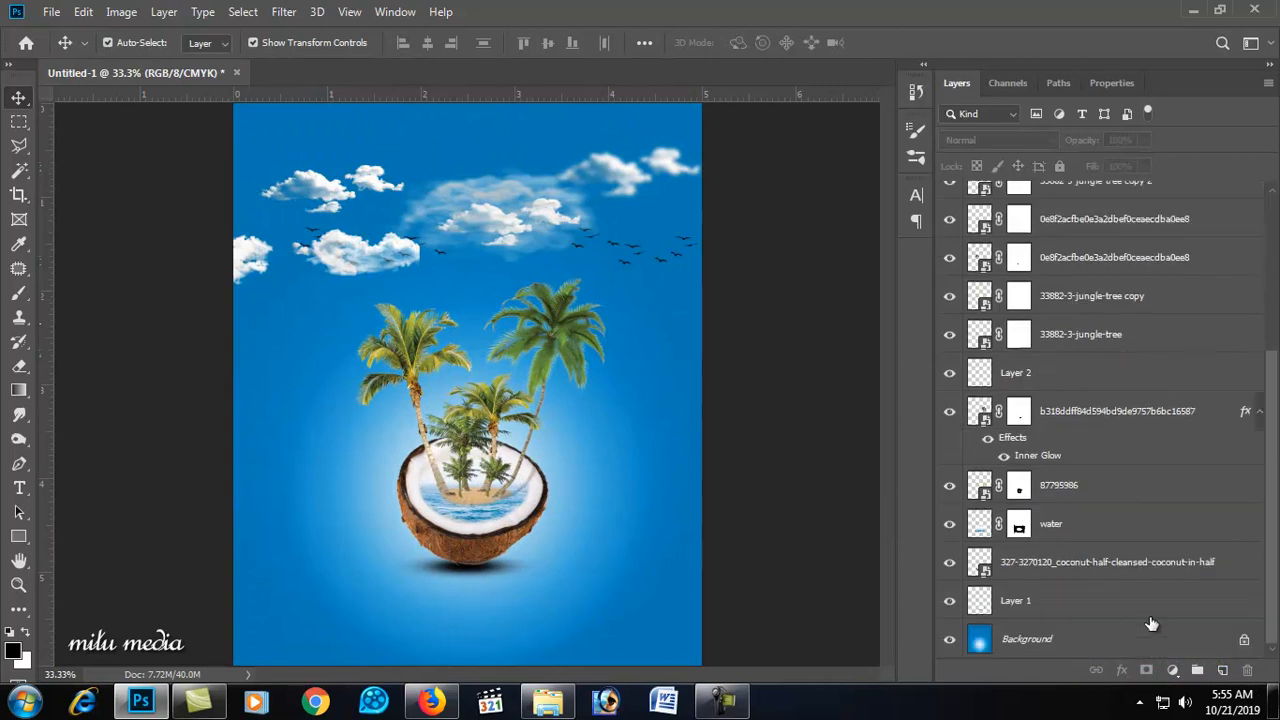
Step: Set the background layer's hue to -77 with Hue/Saturation to make the gradient green
click(1083, 635)
key(ctrl+u)
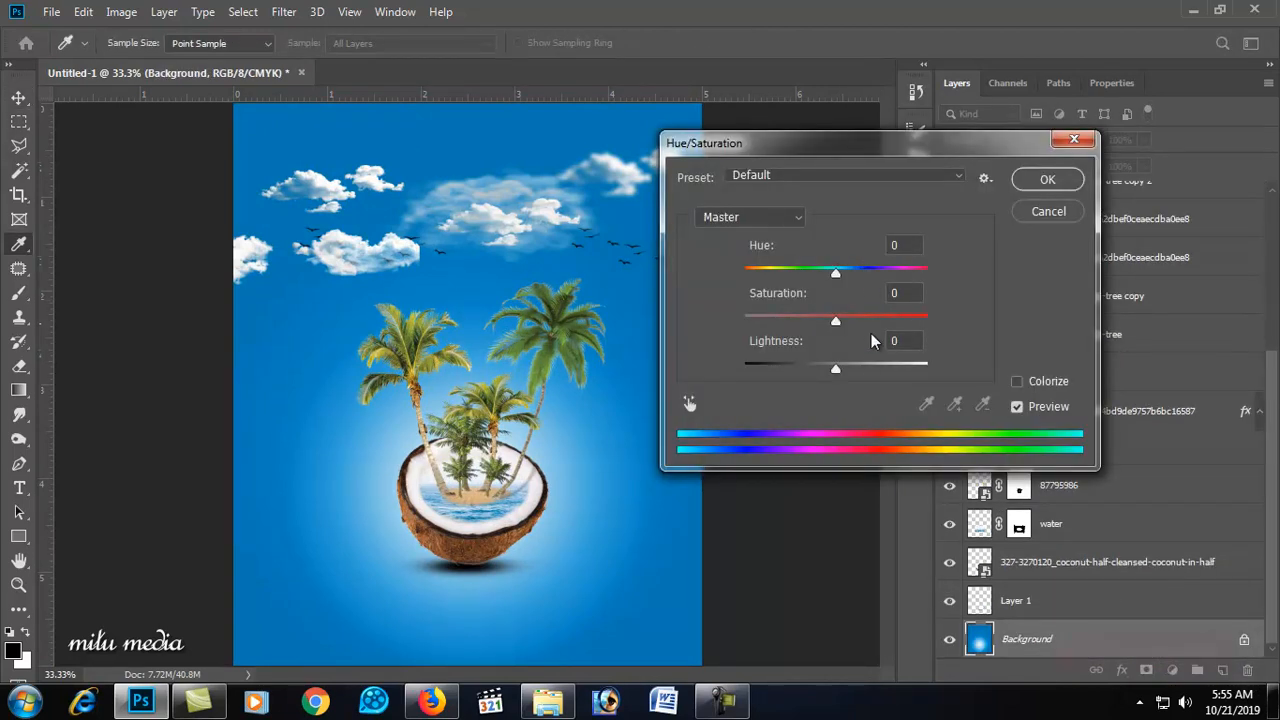
drag(853, 271, 783, 284)
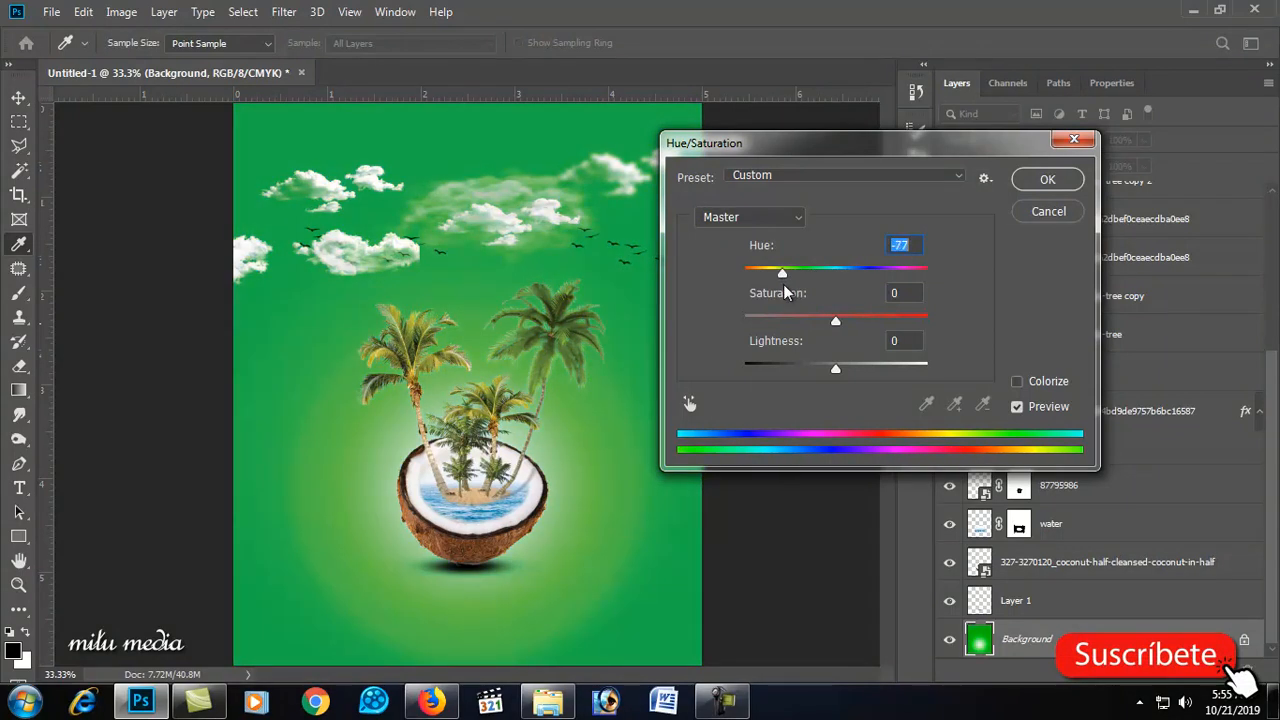